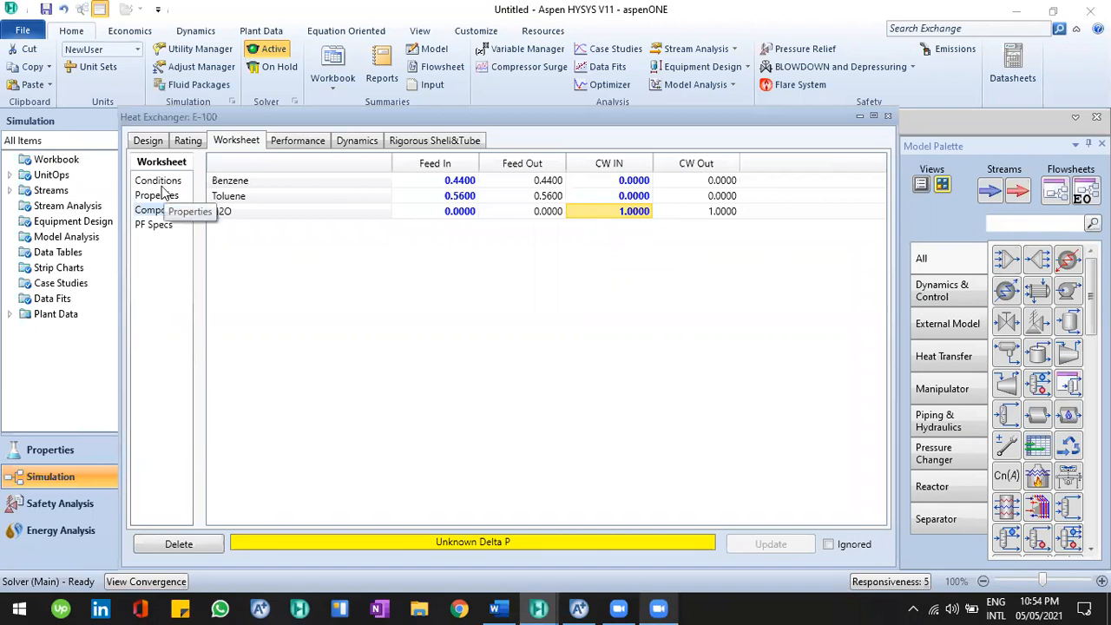
- Check the Example 2 problem statement in Word and set the Feed In temperature to 30 °C in the heat exchanger's stream conditions in HYSYS
left_click(174, 180)
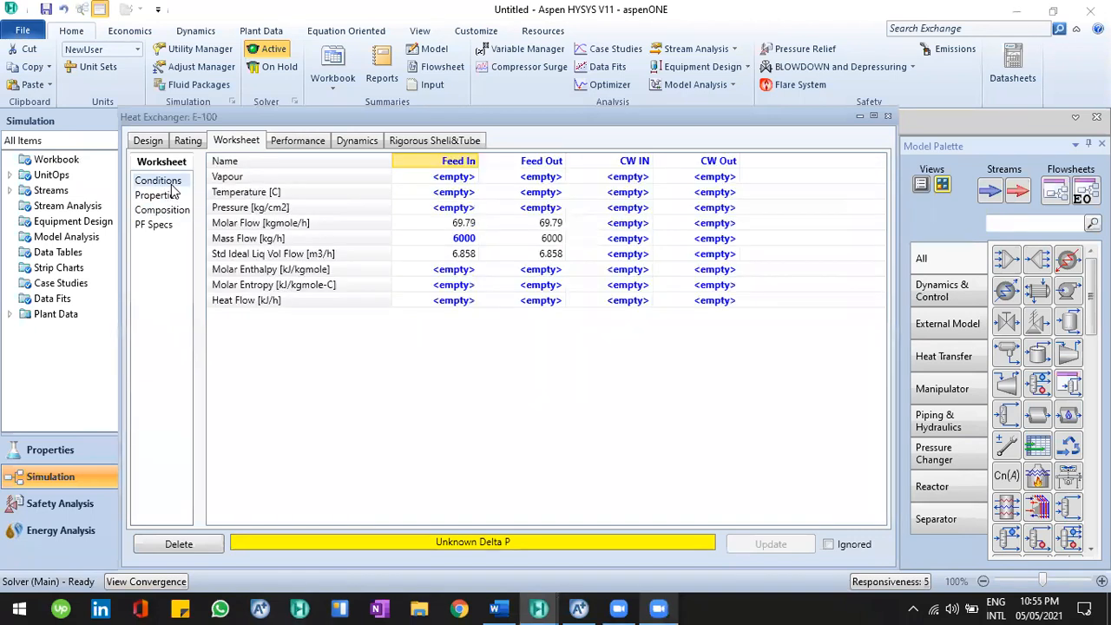
left_click(504, 607)
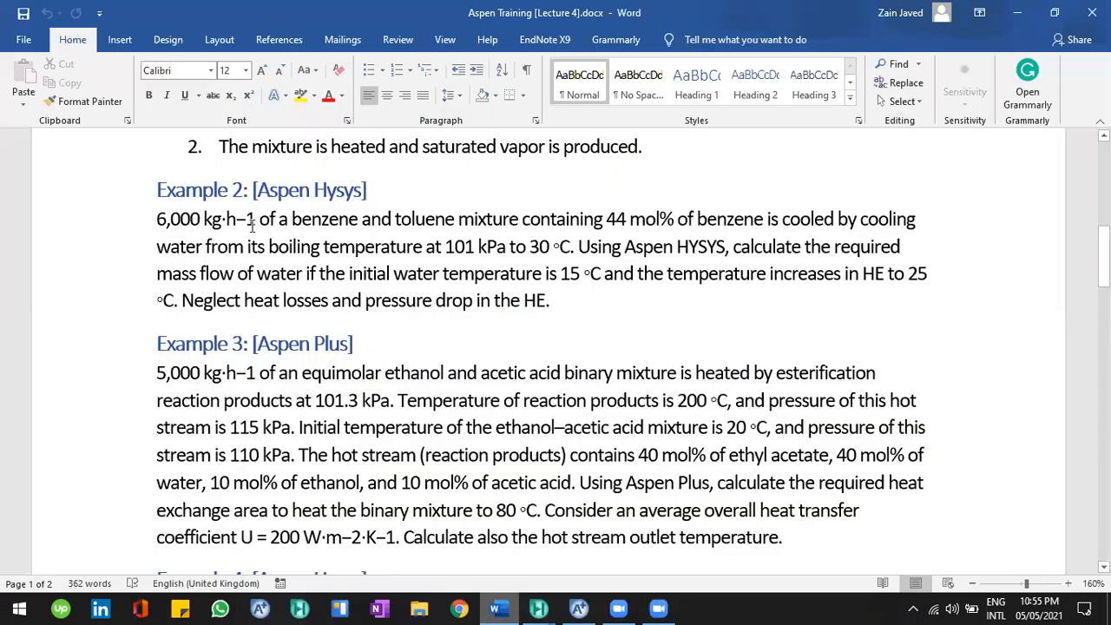
left_click(642, 247)
left_click(541, 248)
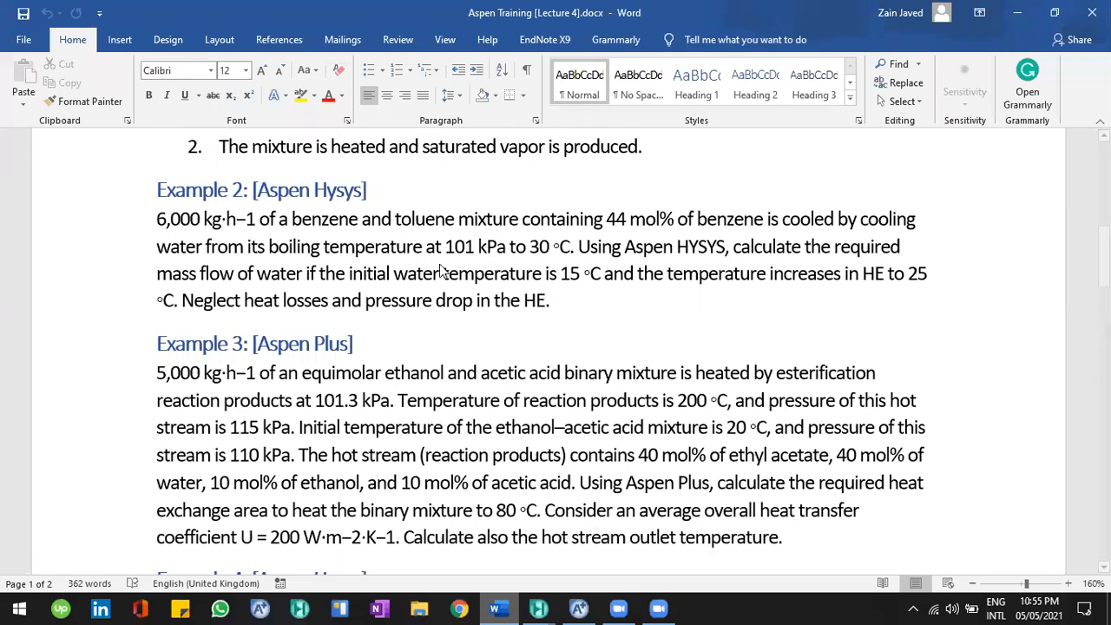
key("alt+Tab")
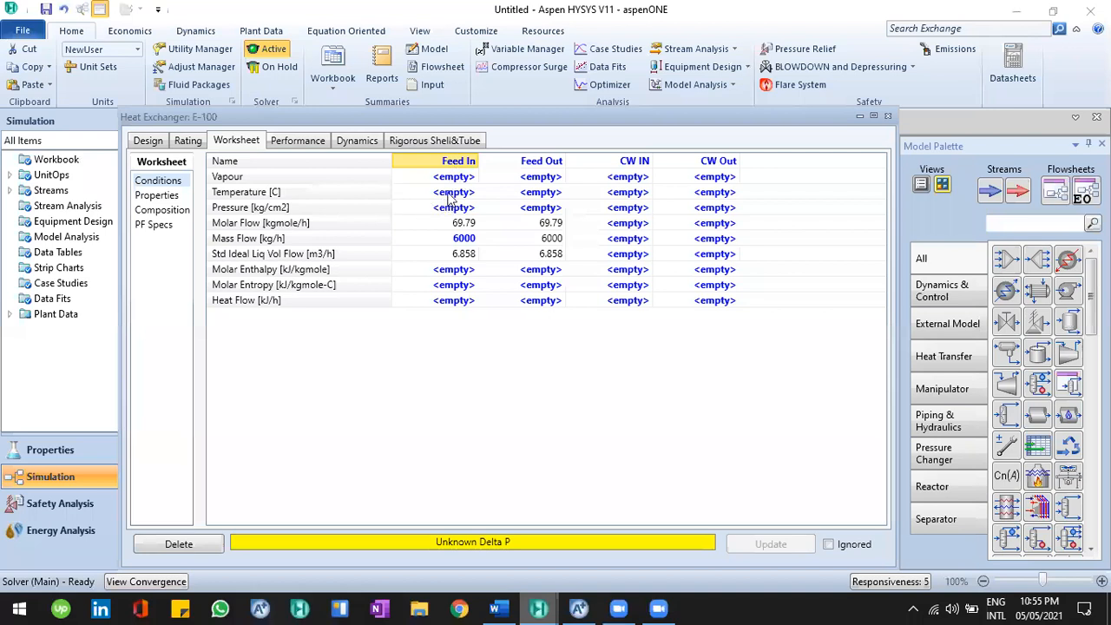
left_click(448, 192)
type("3")
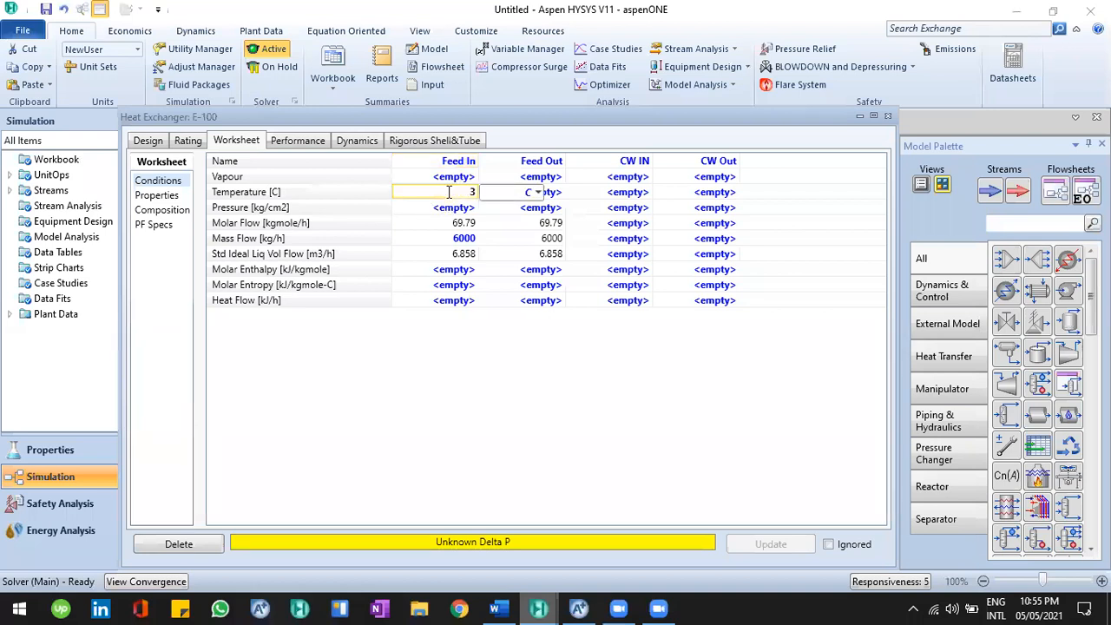
type("0")
key("Return")
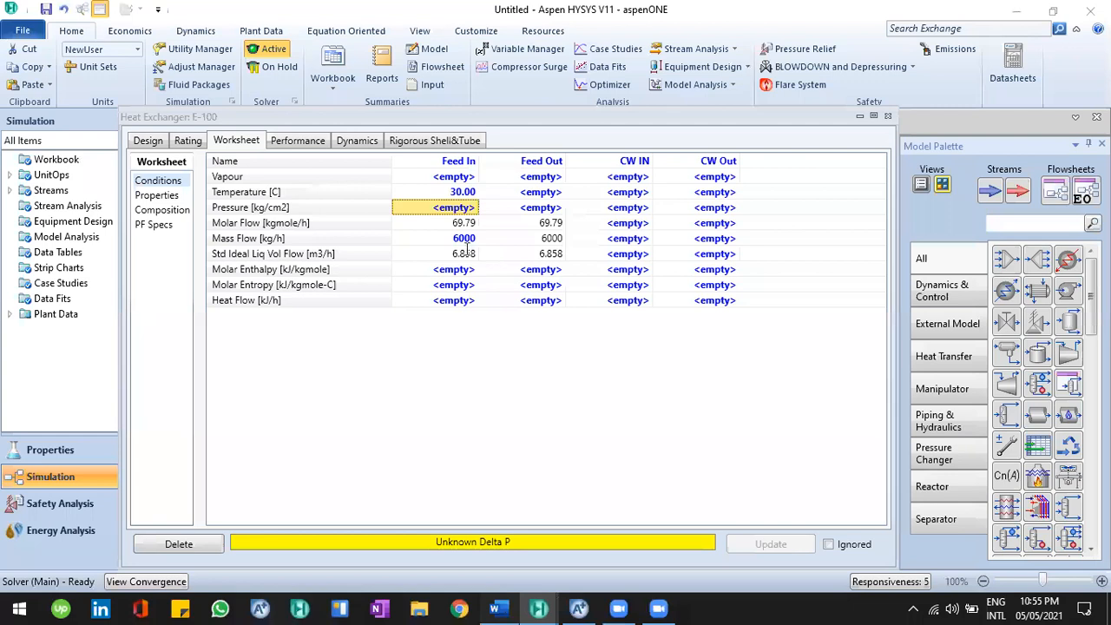
- Review the operating pressure and pressure-drop assumption of Example 2 in the Word document, compare with Example 1, and return to HYSYS
key("alt+Tab")
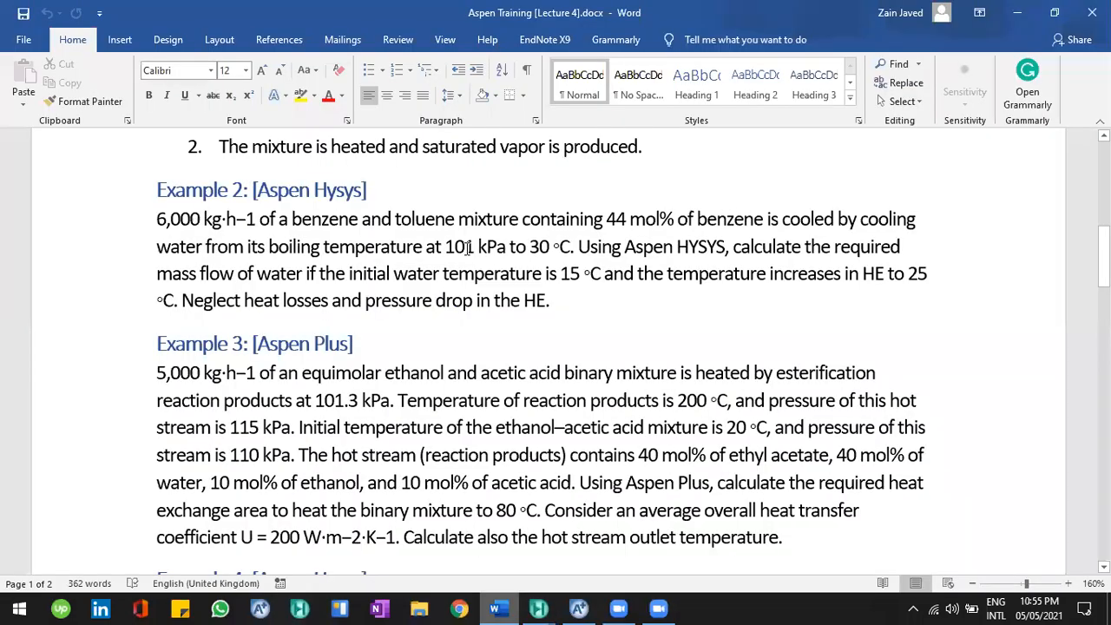
left_click_drag(460, 247, 439, 248)
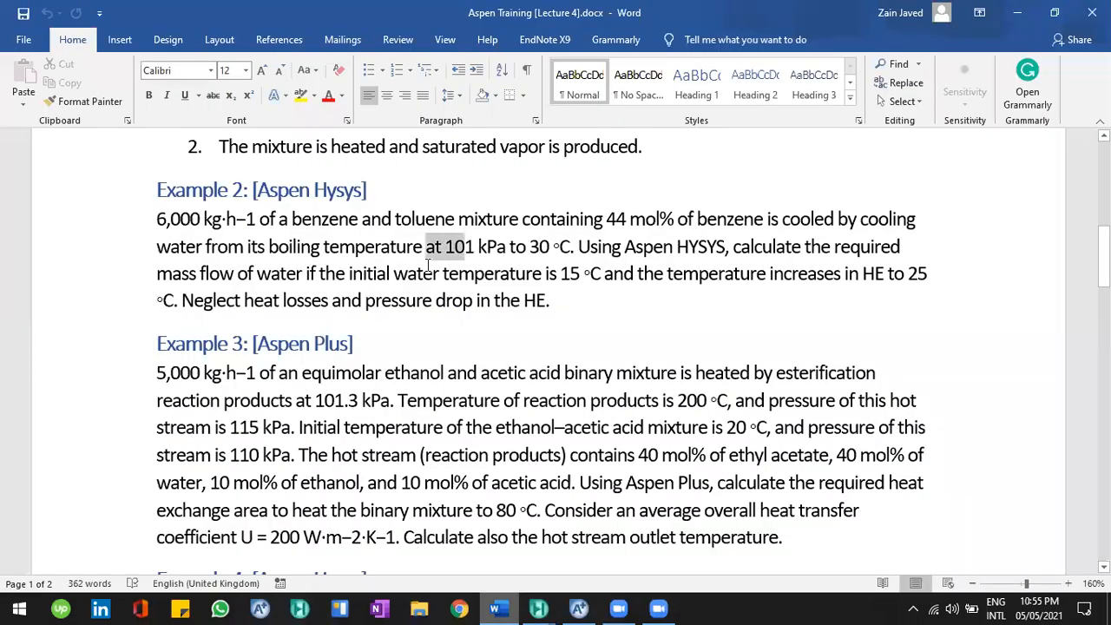
left_click(438, 257)
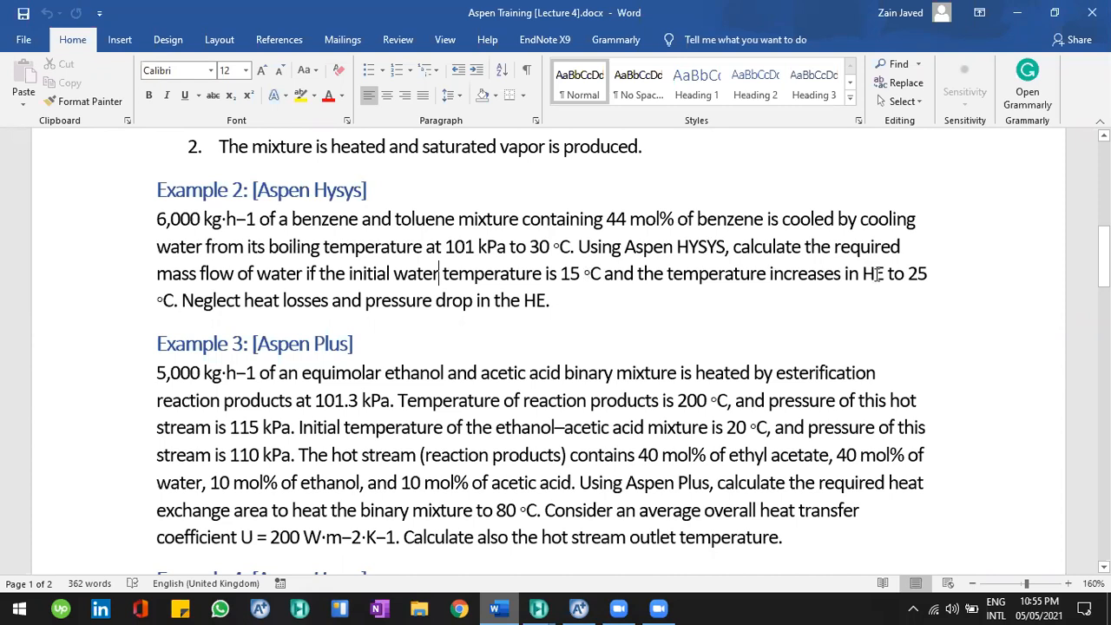
scroll(583, 213, "up", 2)
left_click(577, 208)
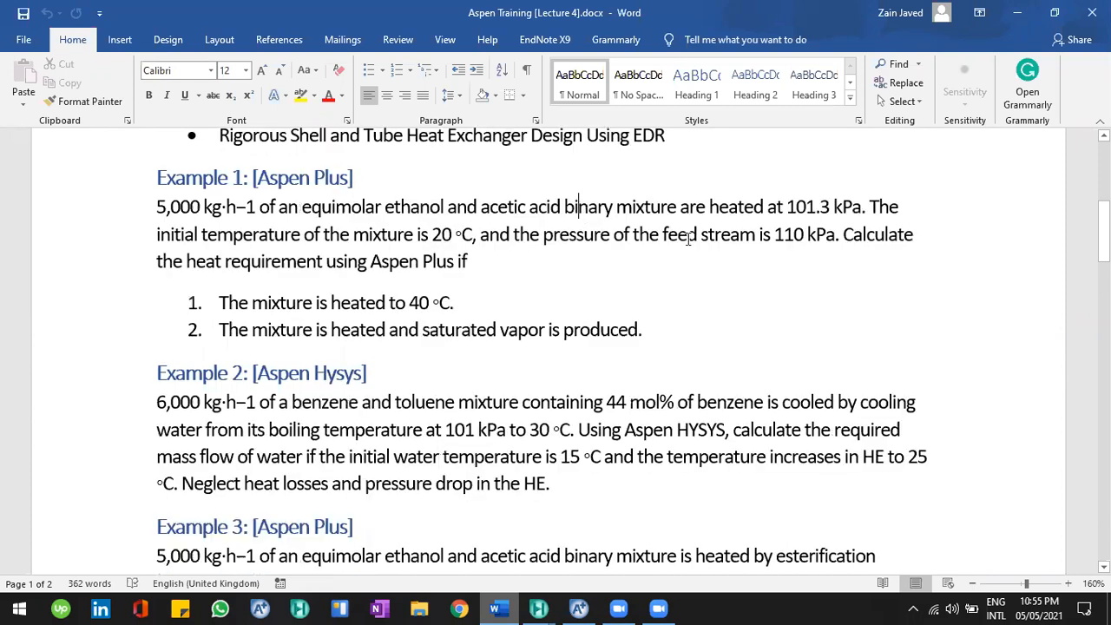
left_click_drag(772, 243, 804, 253)
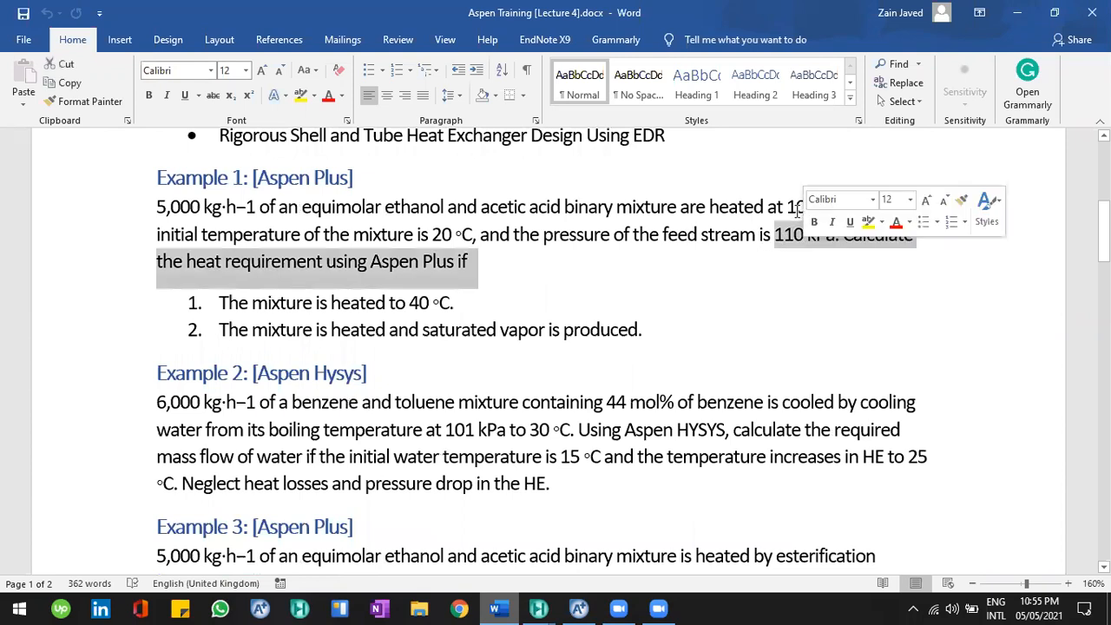
left_click(788, 206)
scroll(466, 247, "down", 2)
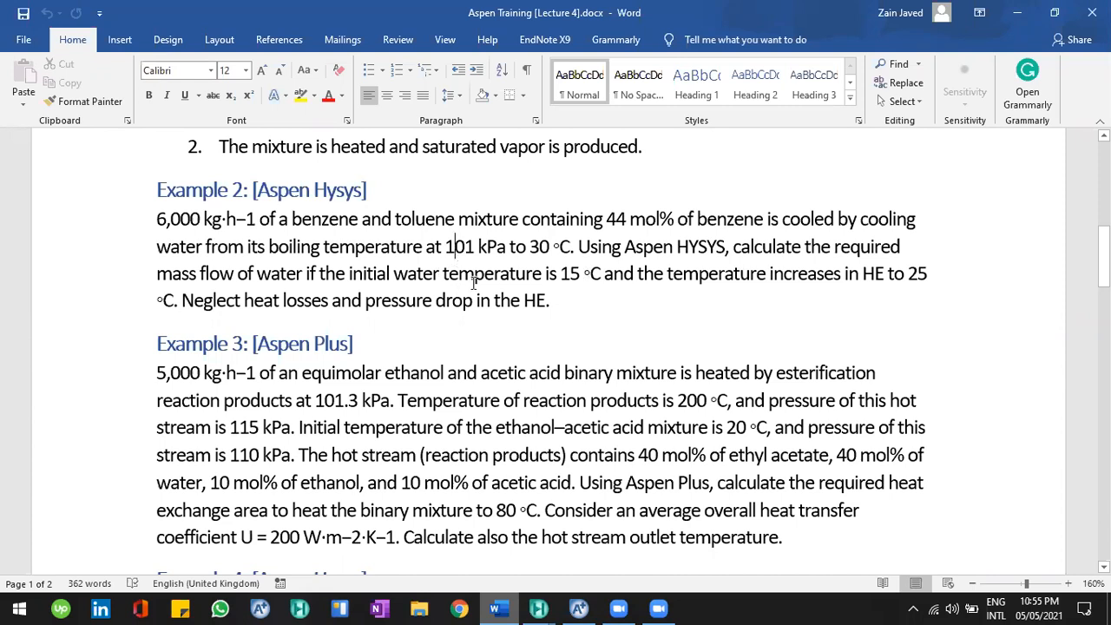
double_click(419, 300)
left_click_drag(471, 301, 514, 301)
left_click(493, 305)
scroll(786, 241, "up", 3)
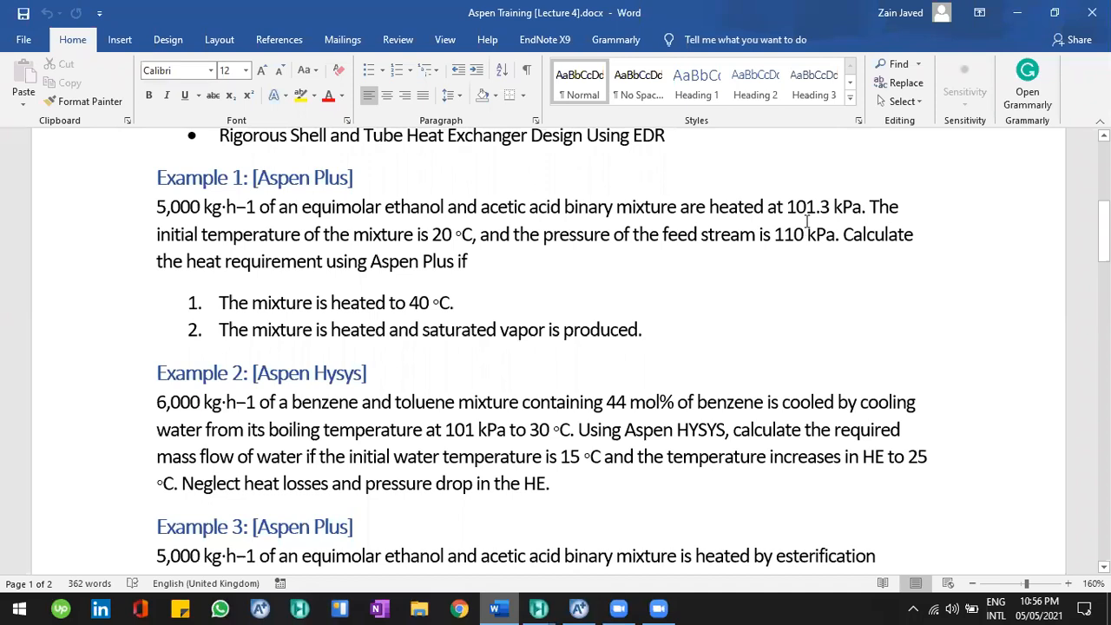
scroll(792, 236, "down", 1)
scroll(479, 313, "down", 1)
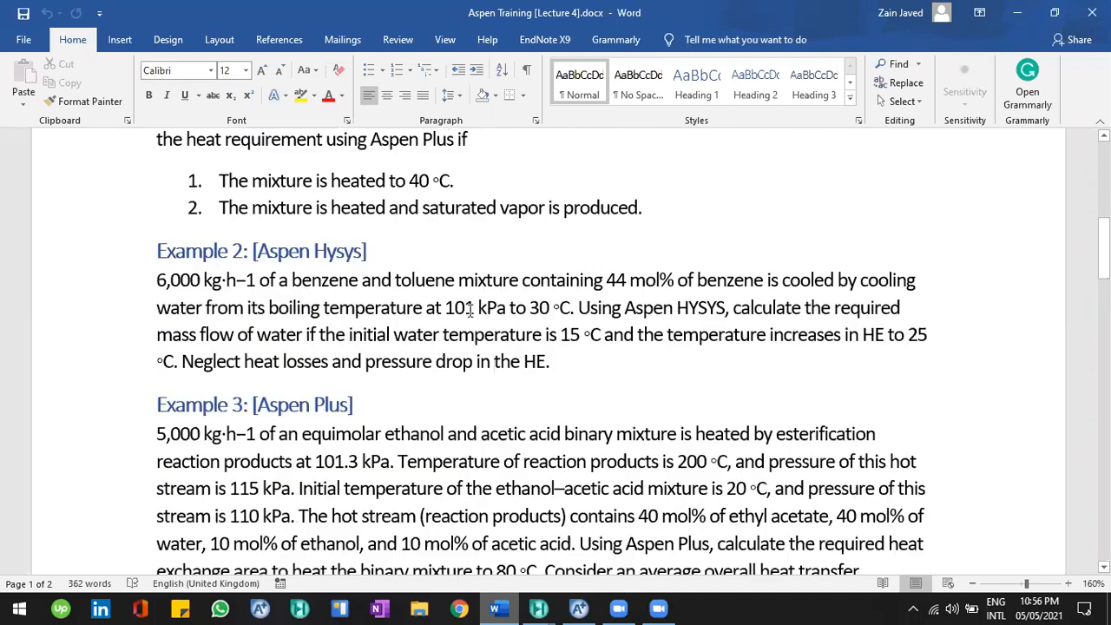
left_click(474, 310)
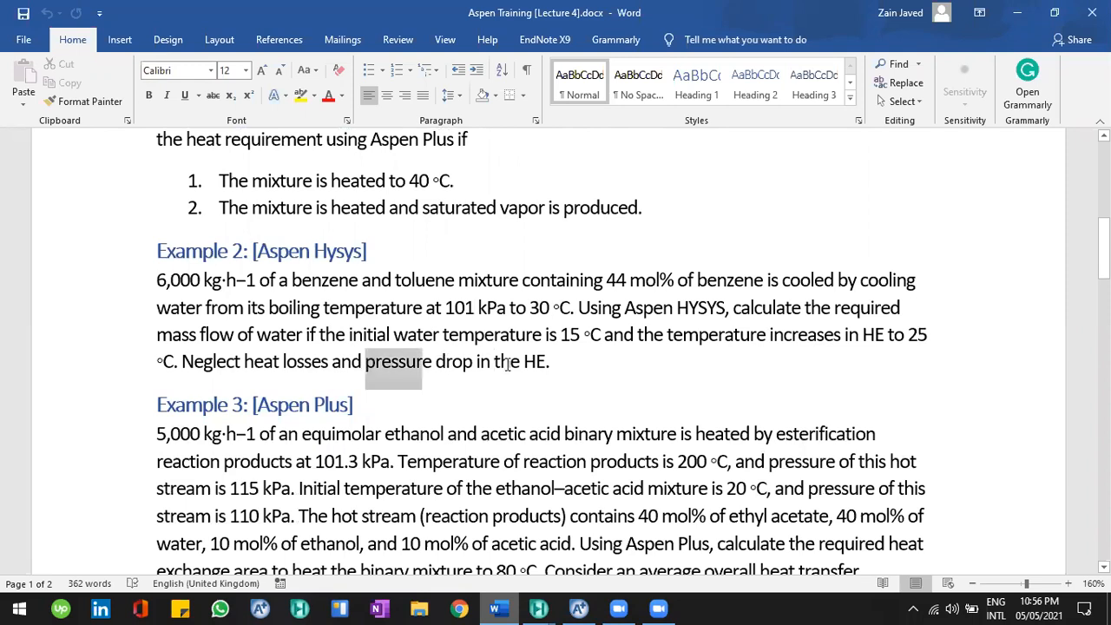
left_click_drag(515, 366, 520, 363)
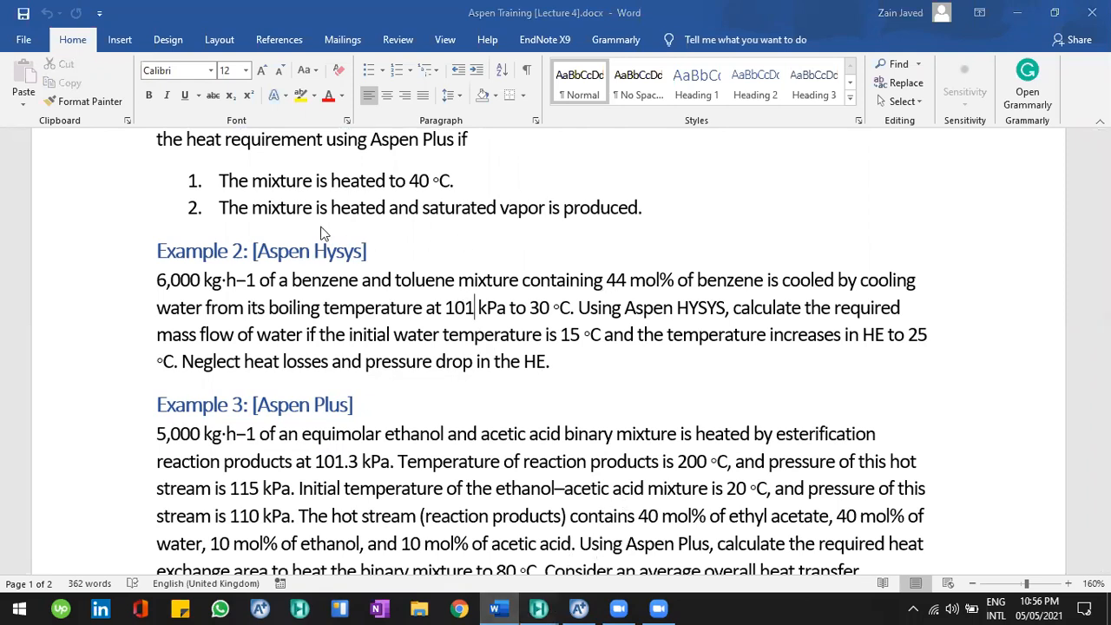
key("alt+Tab")
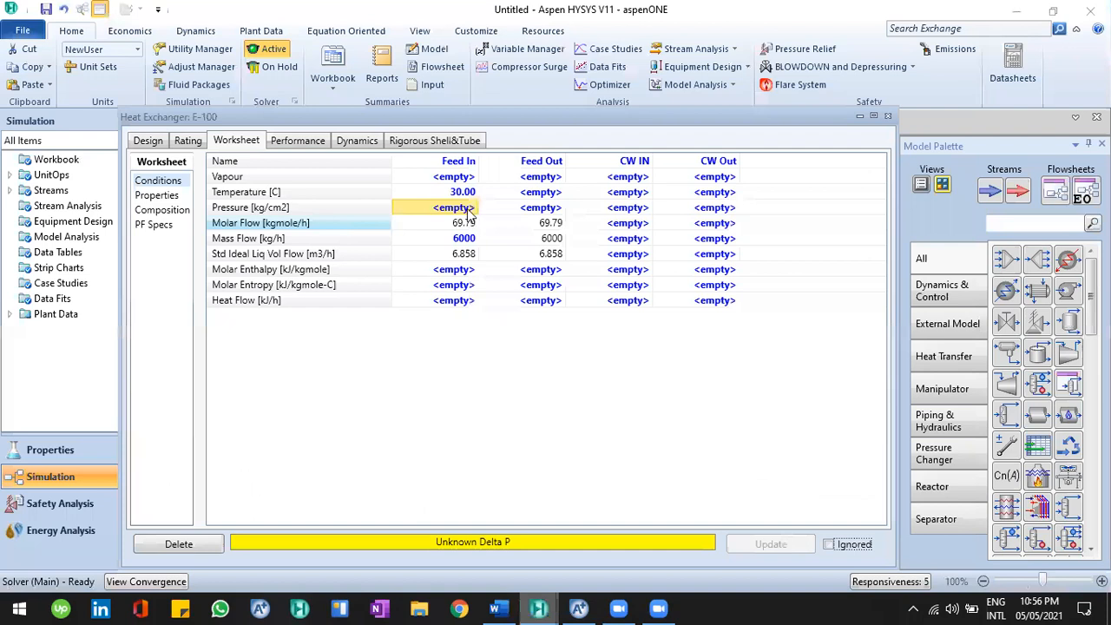
- Enter a Feed In pressure of 101.3 kg/cm2, checking the unit against the Word problem statement
left_click(467, 209)
type("101")
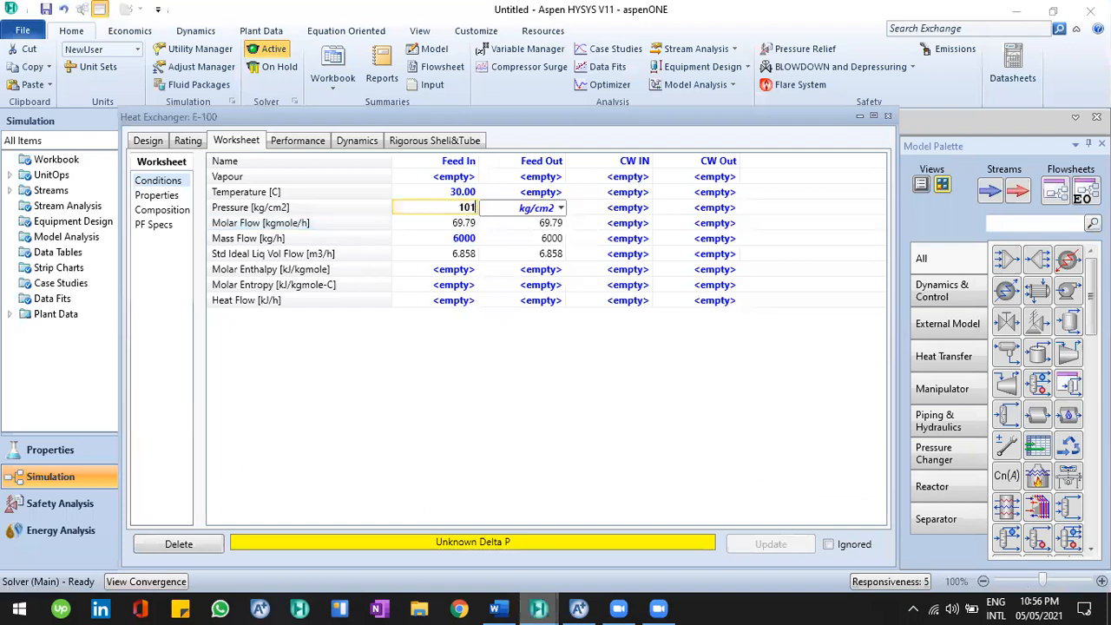
type(".3")
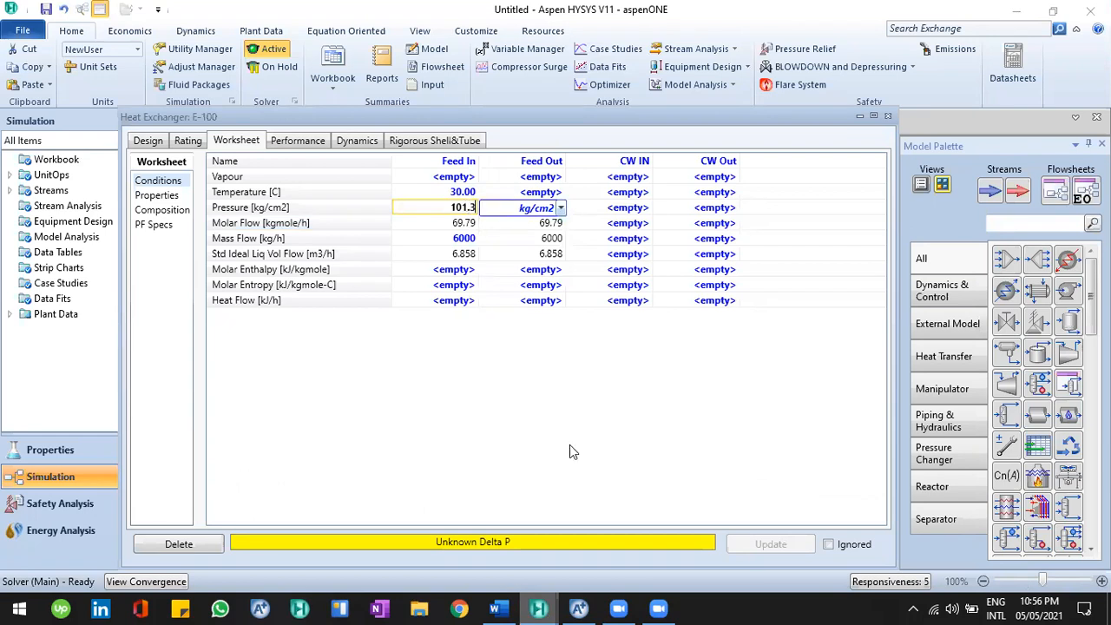
left_click(499, 608)
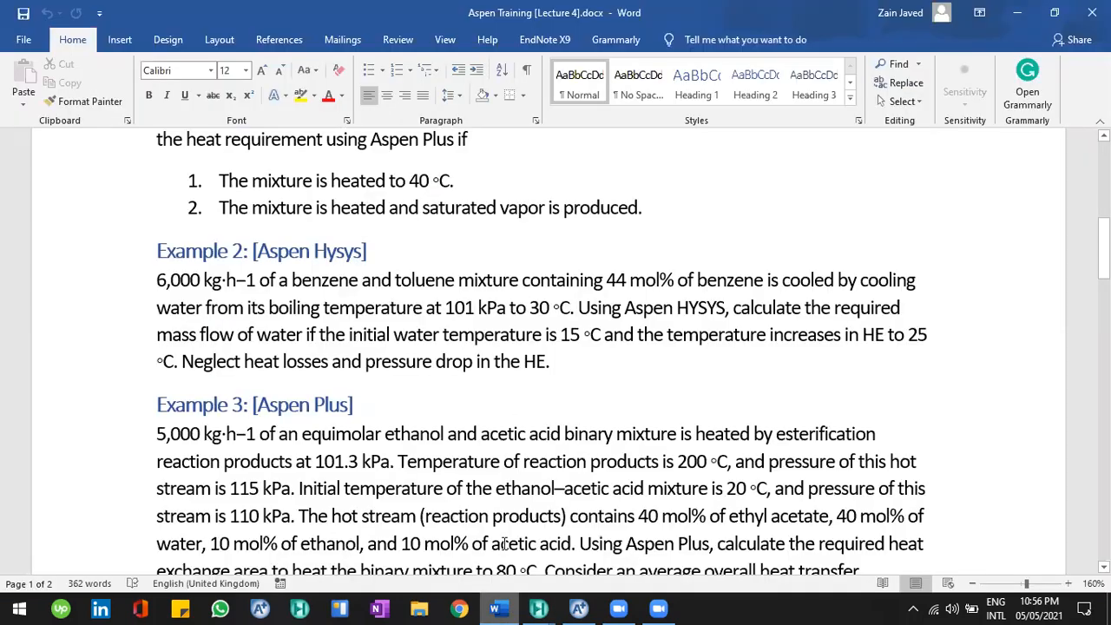
key("alt+Tab")
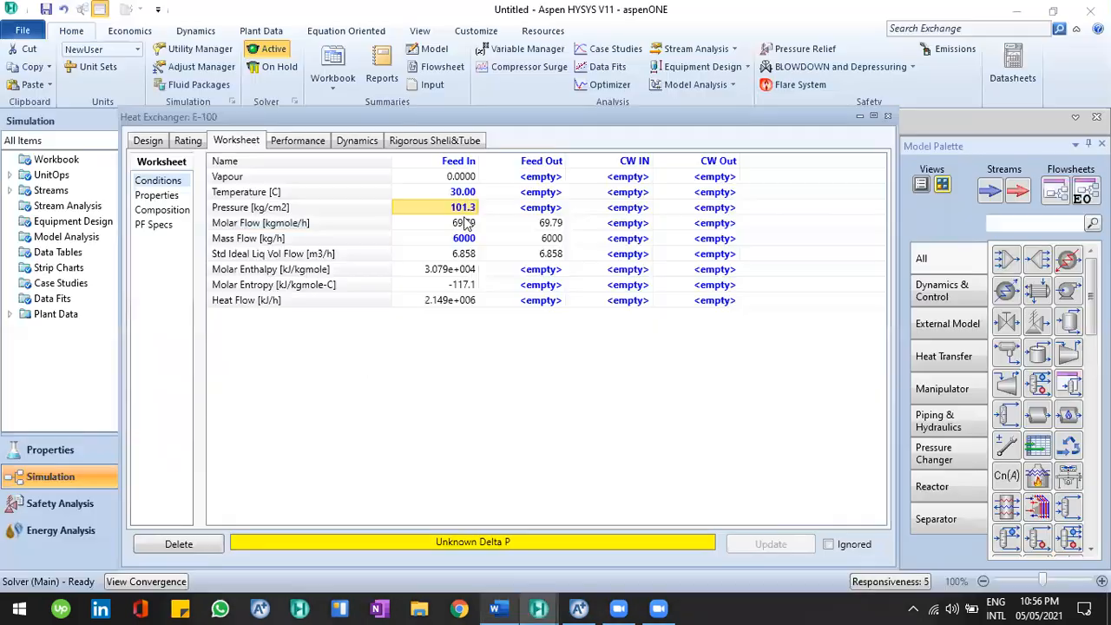
double_click(464, 211)
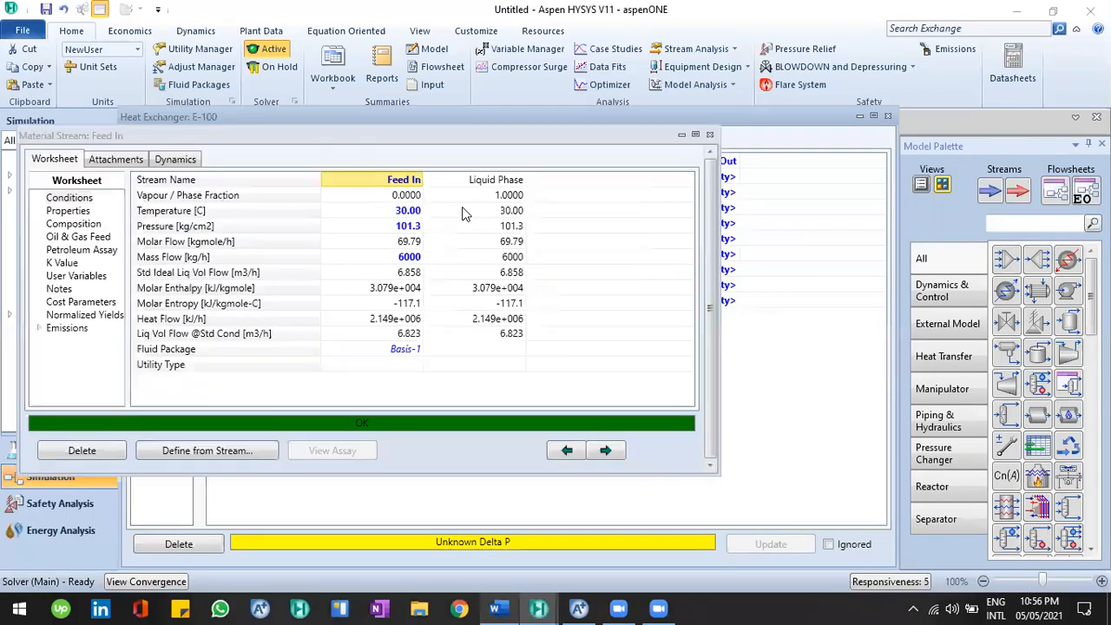
left_click(711, 136)
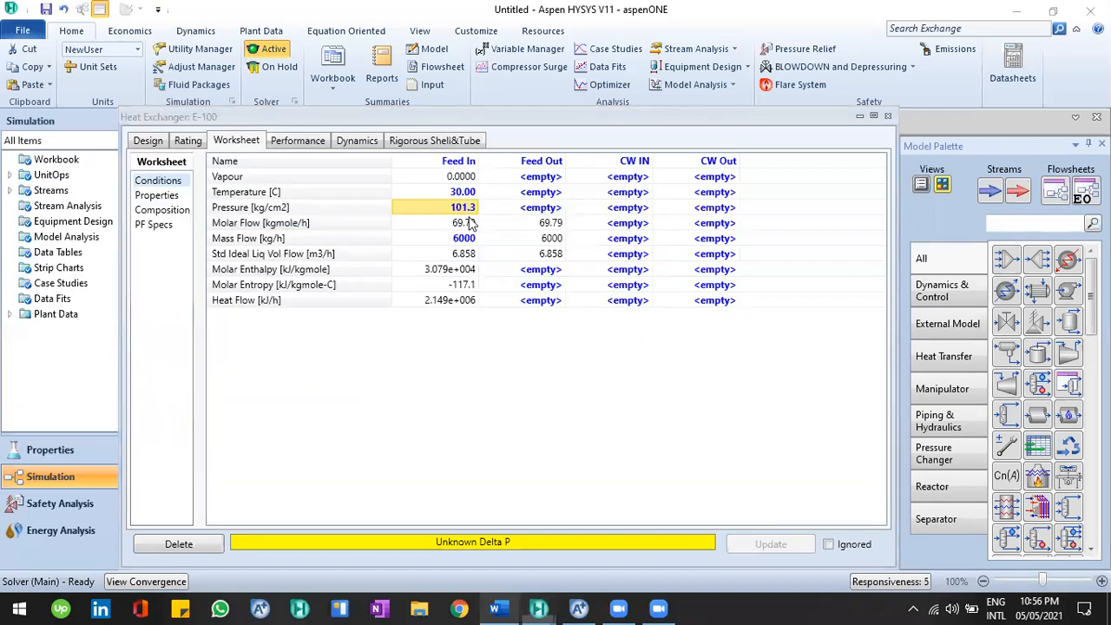
- Set the Feed In pressure to 101.3 with kPa as the entry unit
mouse_move(470, 224)
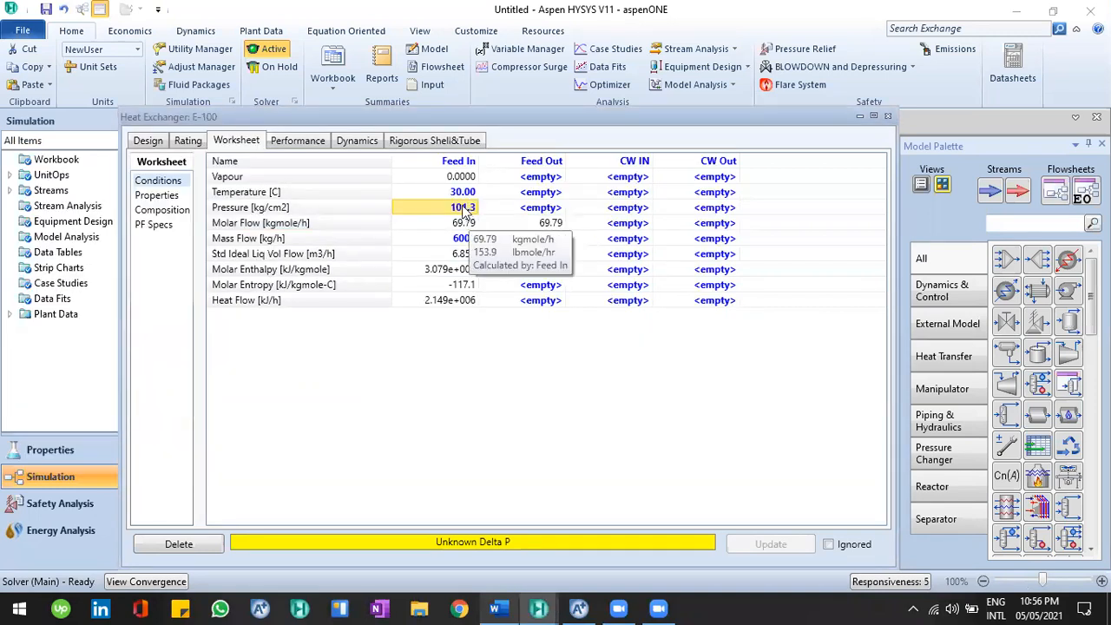
type("10")
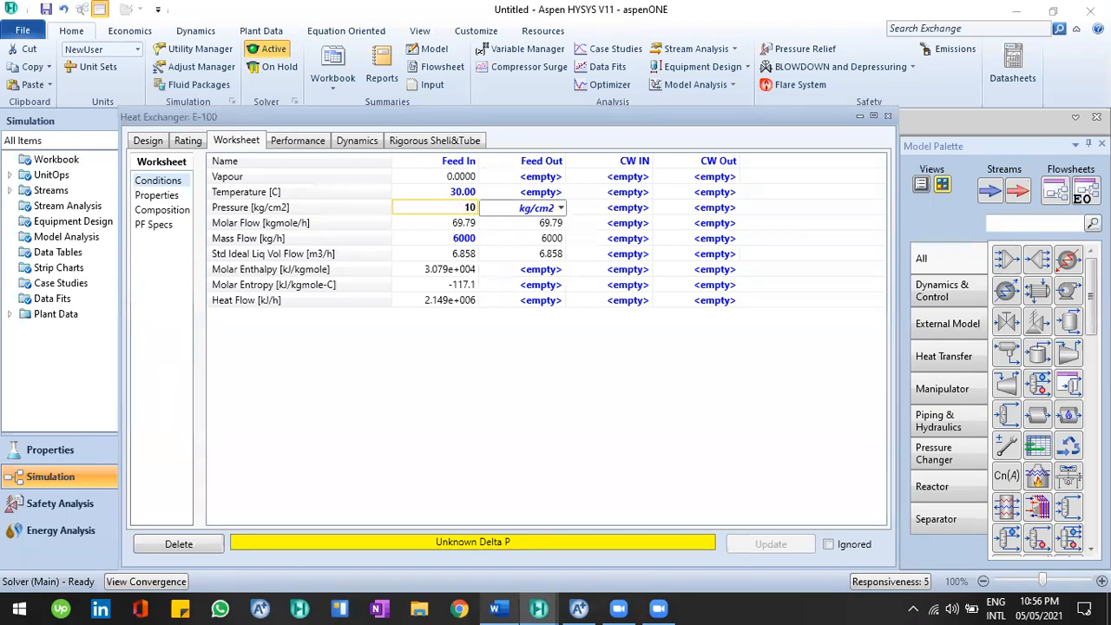
left_click(562, 209)
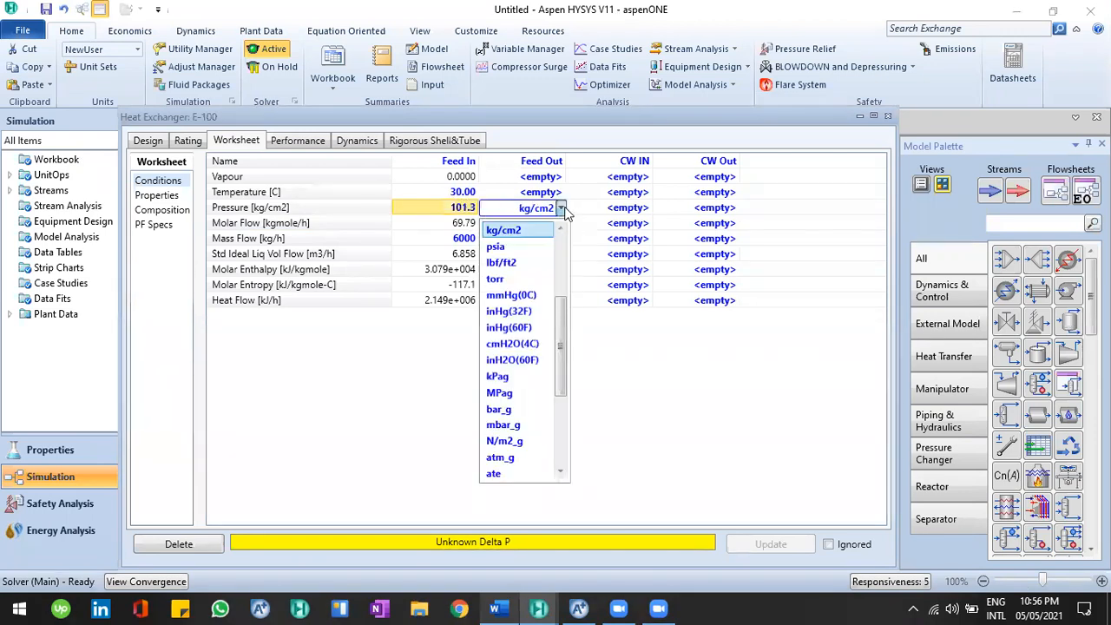
left_click_drag(561, 343, 568, 303)
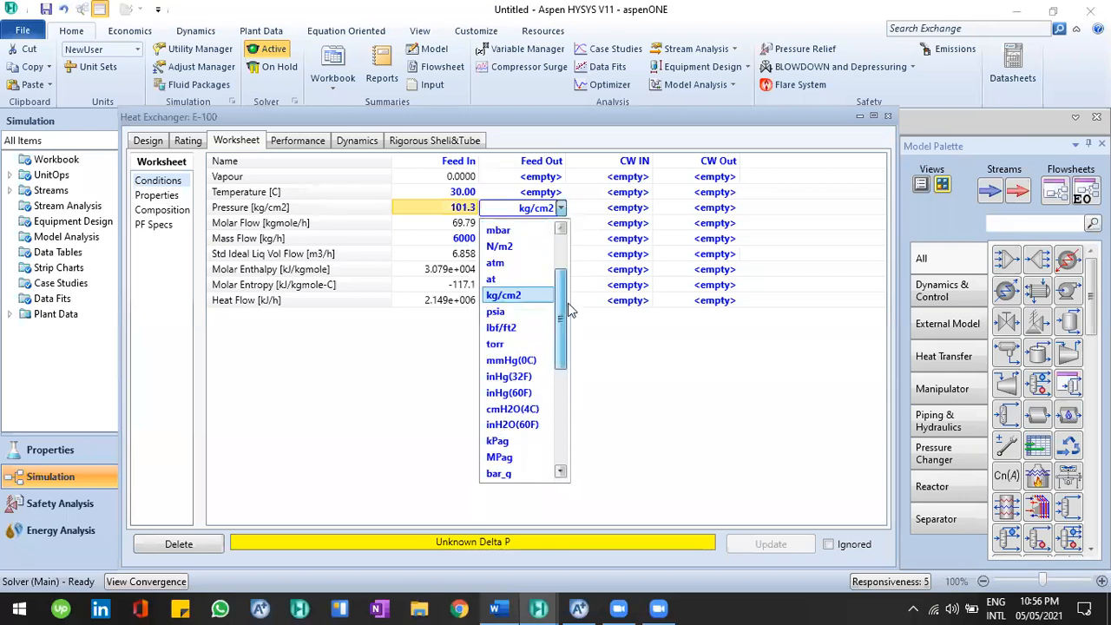
scroll(570, 293, "up", 2)
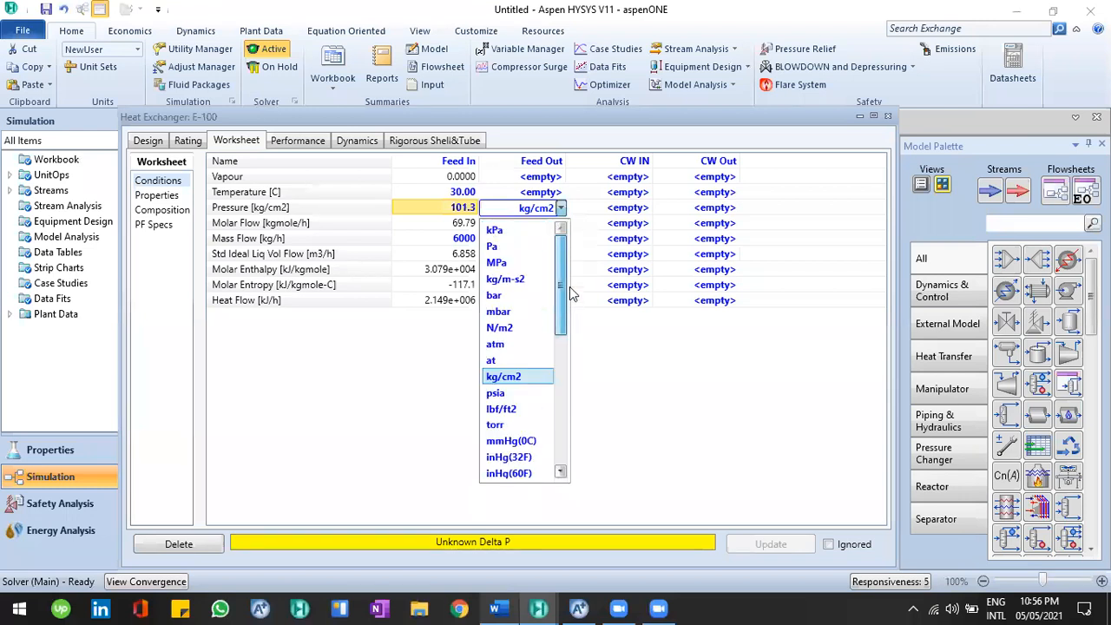
left_click(534, 235)
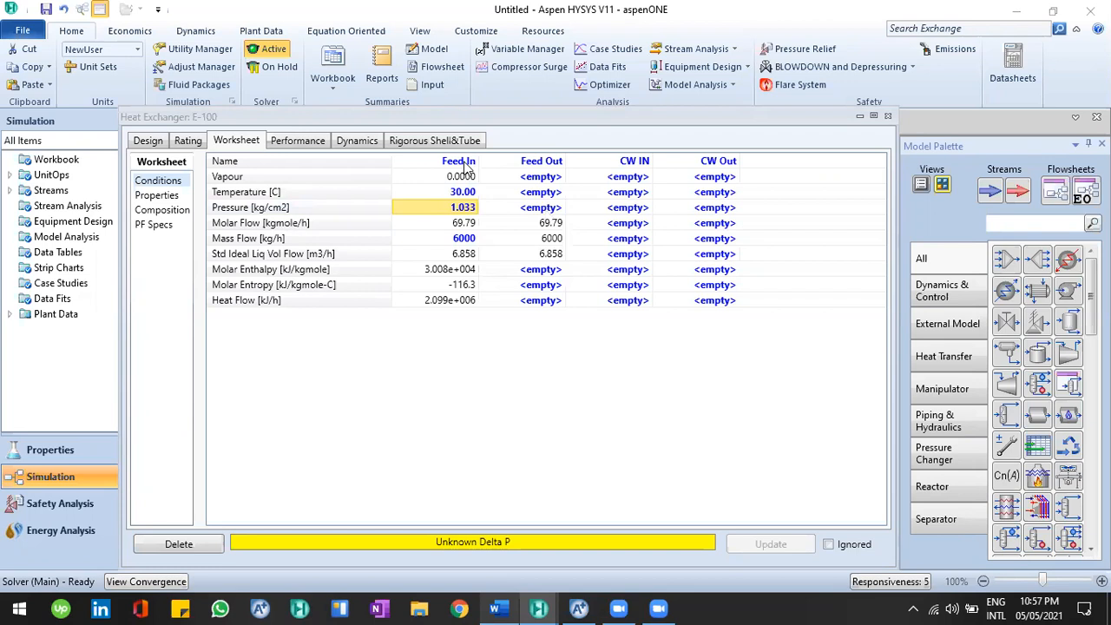
- Set the Feed Out pressure to 1.033 kg/cm2 in the heat exchanger's stream conditions
left_click(535, 211)
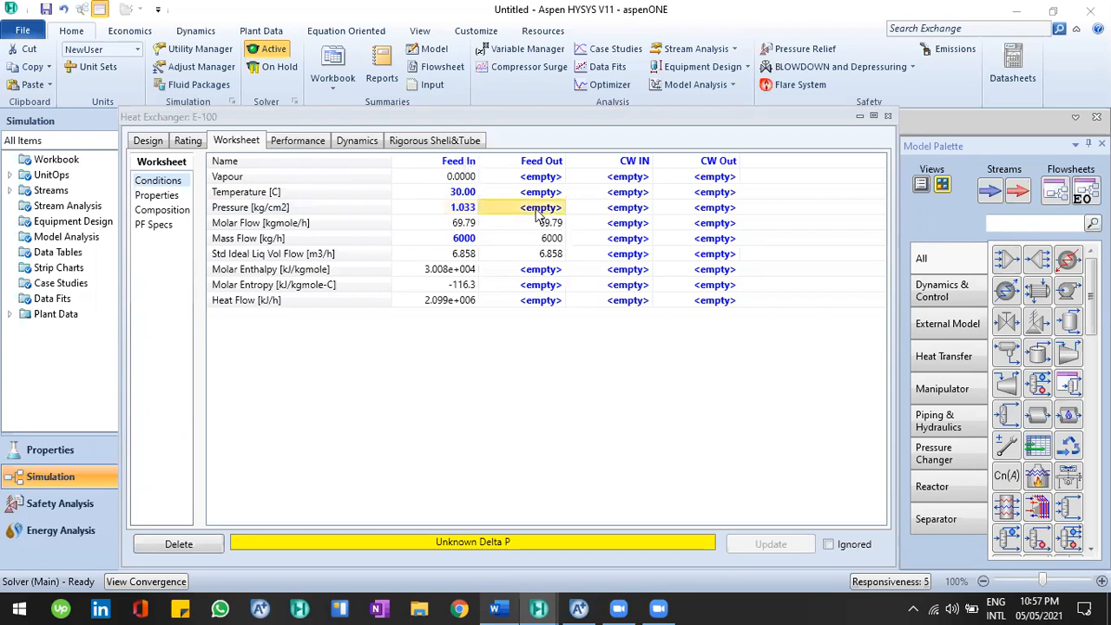
type("1.0")
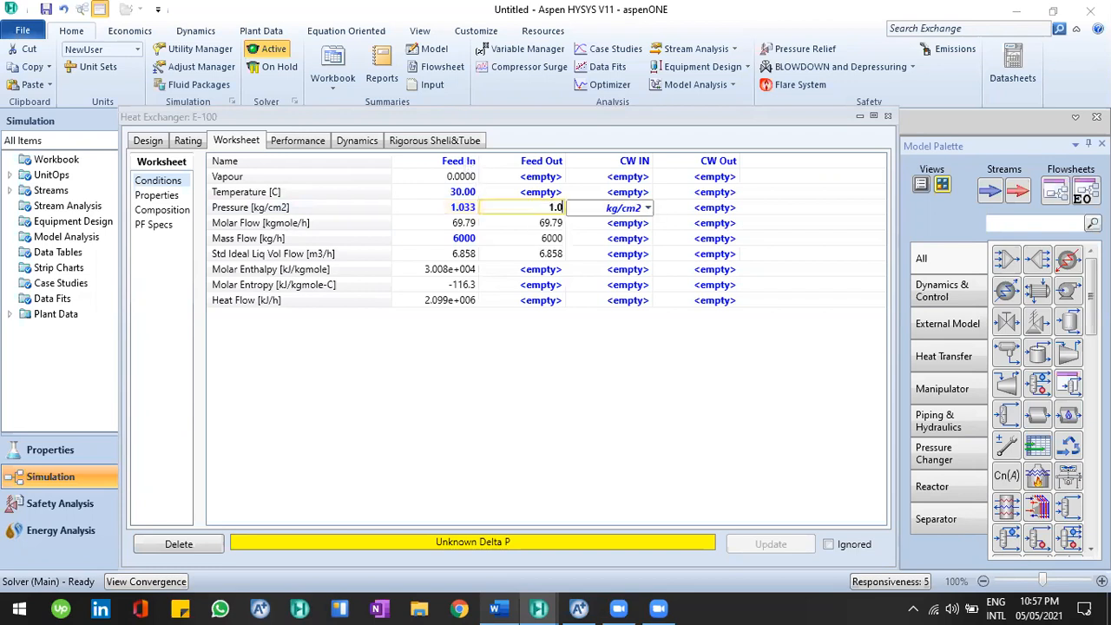
type("33")
key("Return")
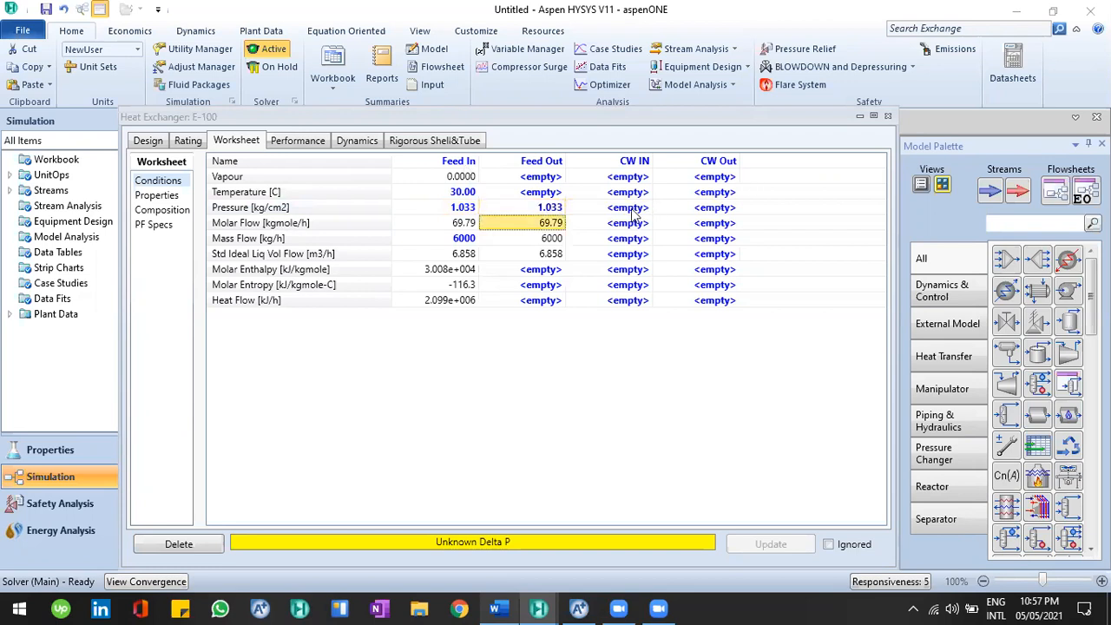
- Set the pressures of the CW IN and CW Out streams to 1.033 kg/cm2 each
left_click(633, 211)
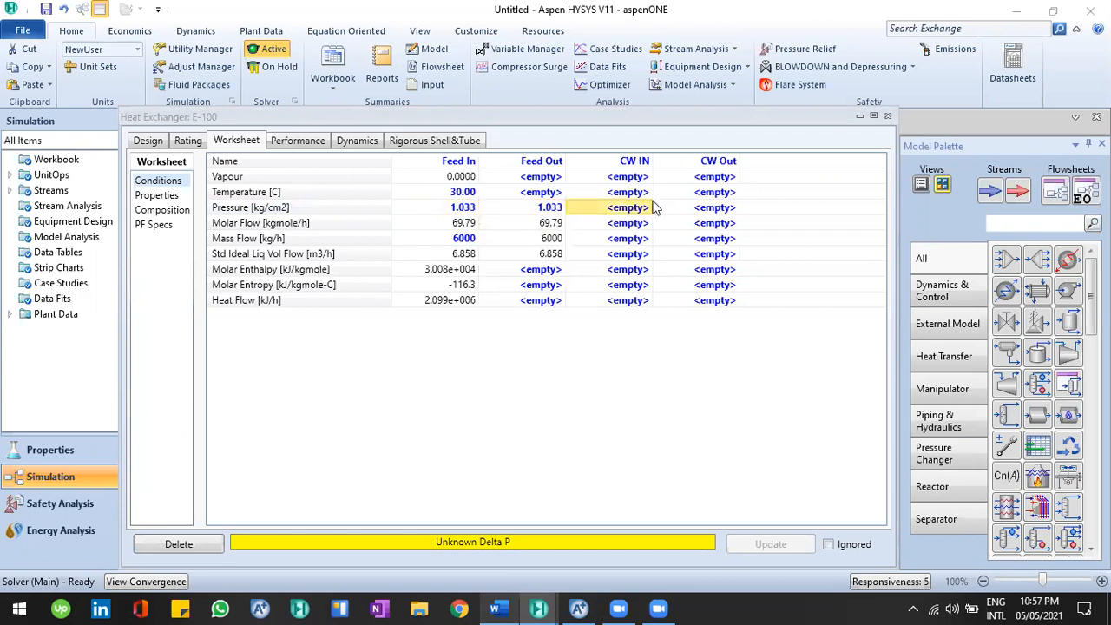
type("1.033")
key("Return")
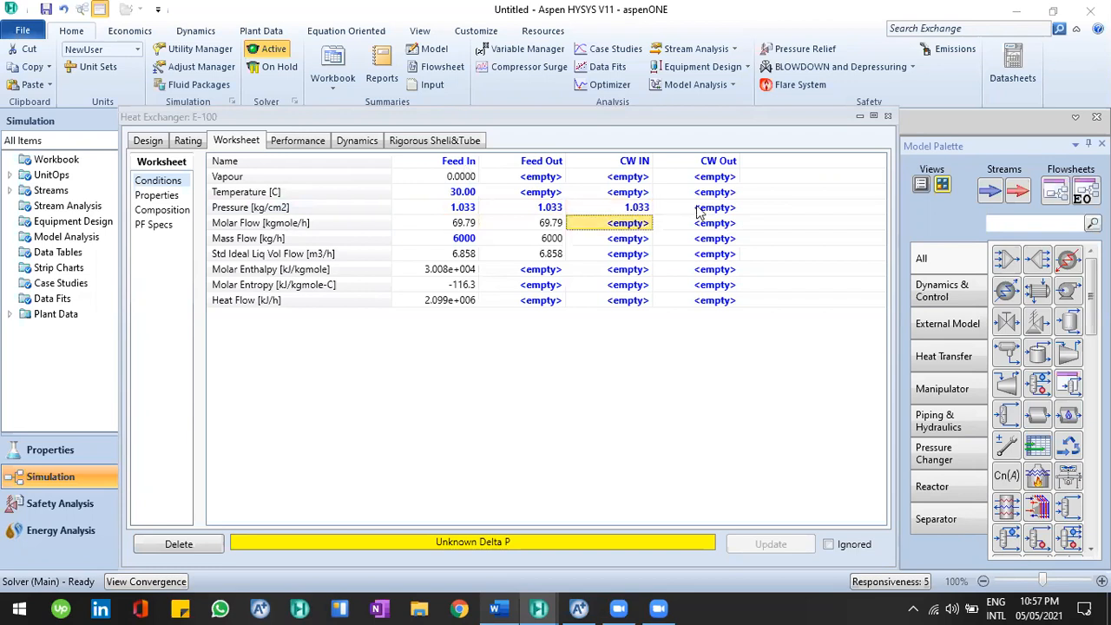
left_click(699, 209)
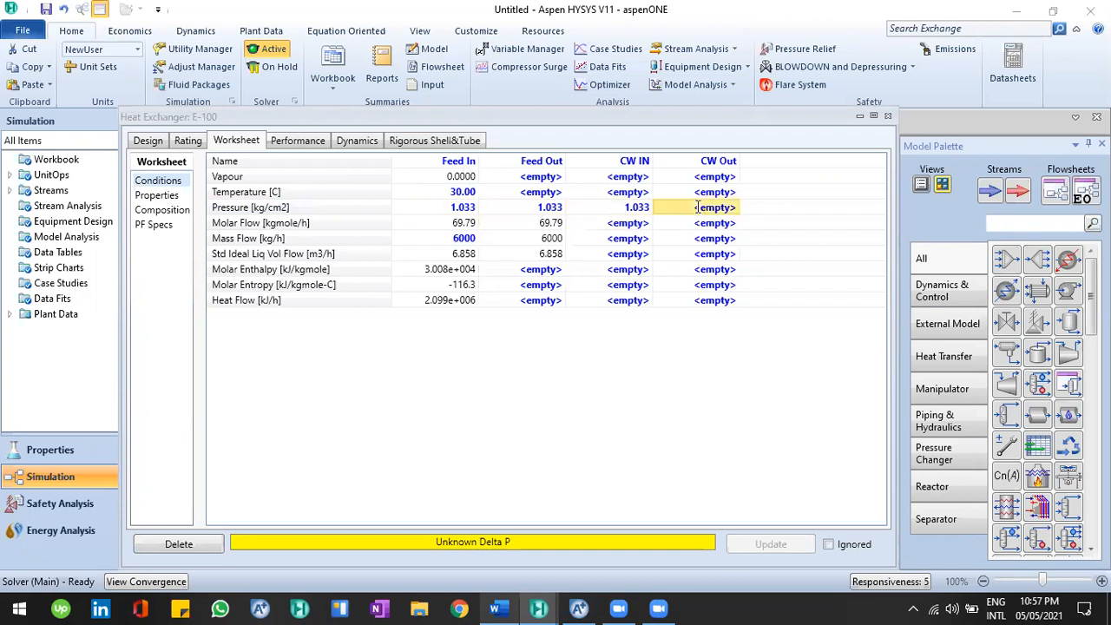
type("1.033")
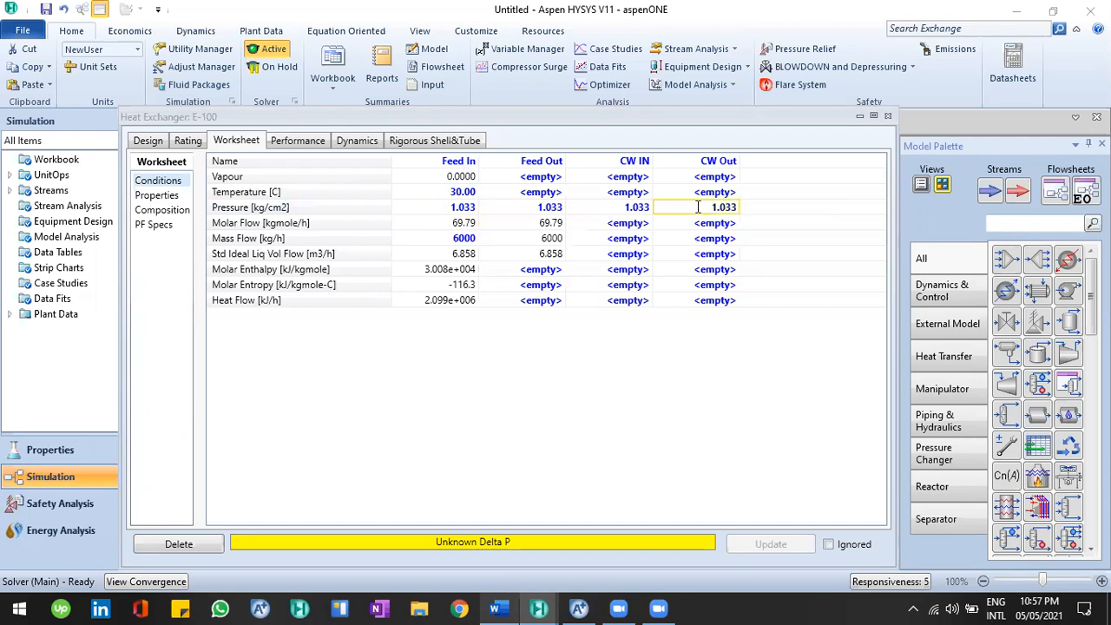
key("Return")
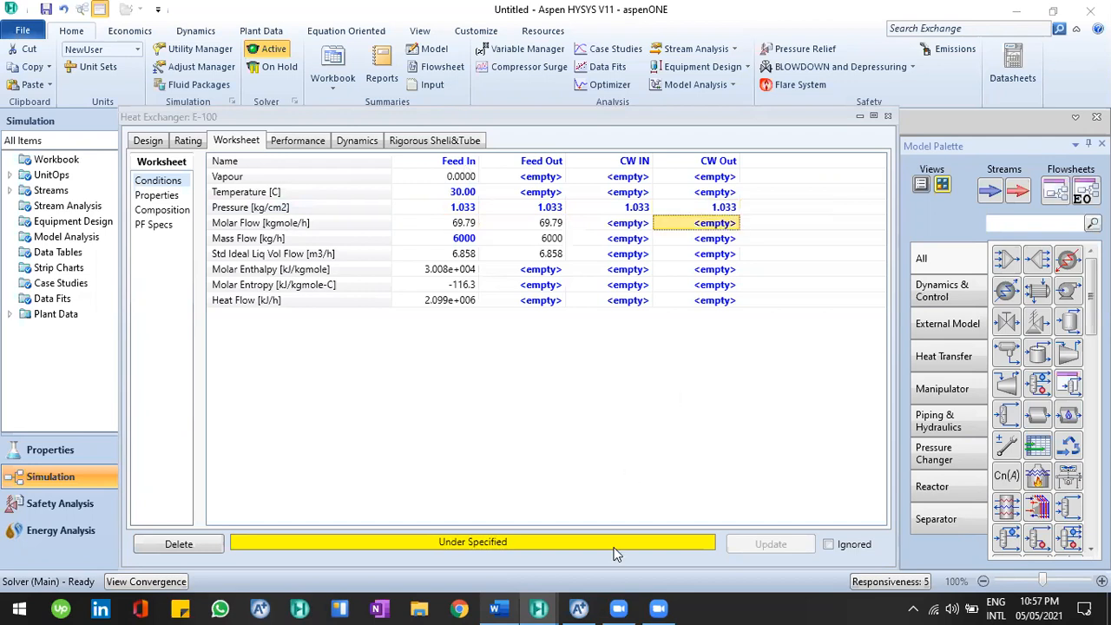
- Check the cooling water's initial and final temperatures in the Example 2 statement in Word and return to HYSYS
key("alt+Tab")
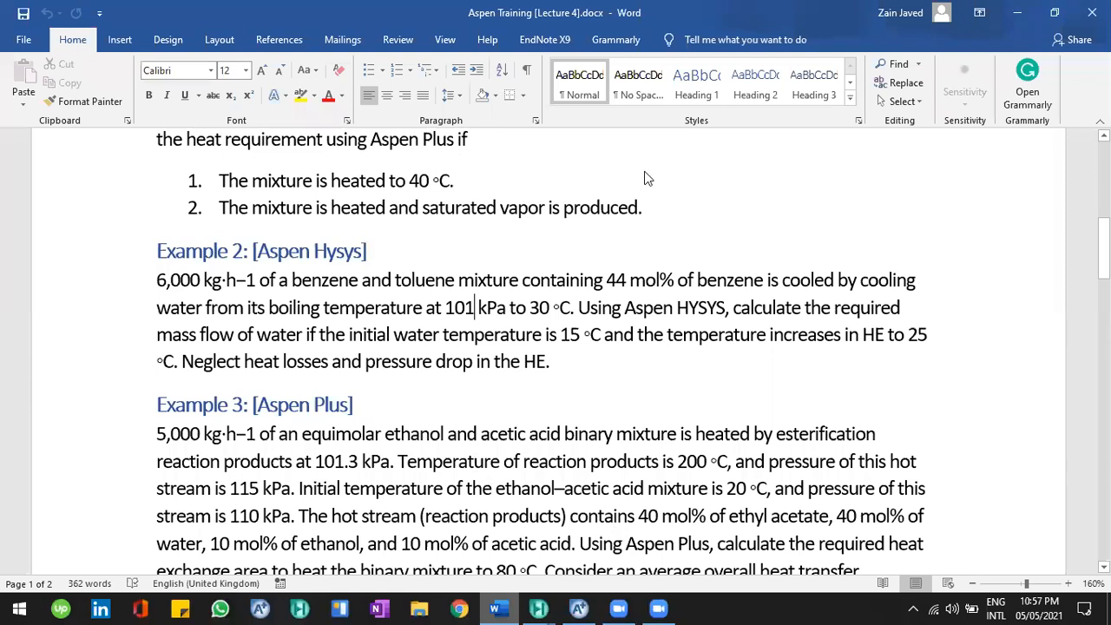
key("alt+Tab")
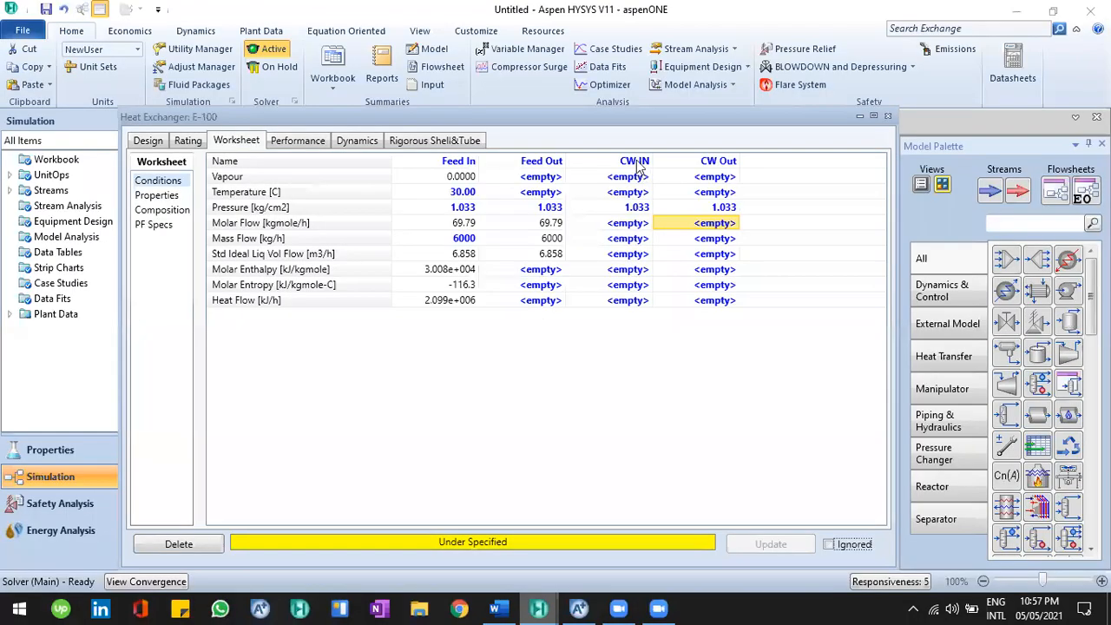
left_click(635, 241)
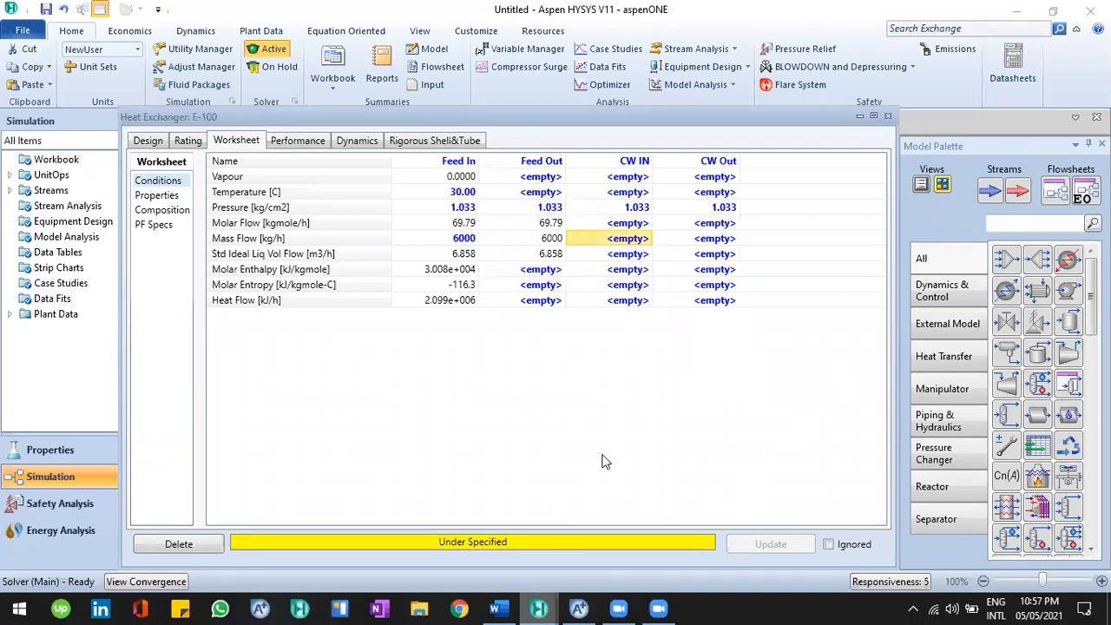
left_click(519, 608)
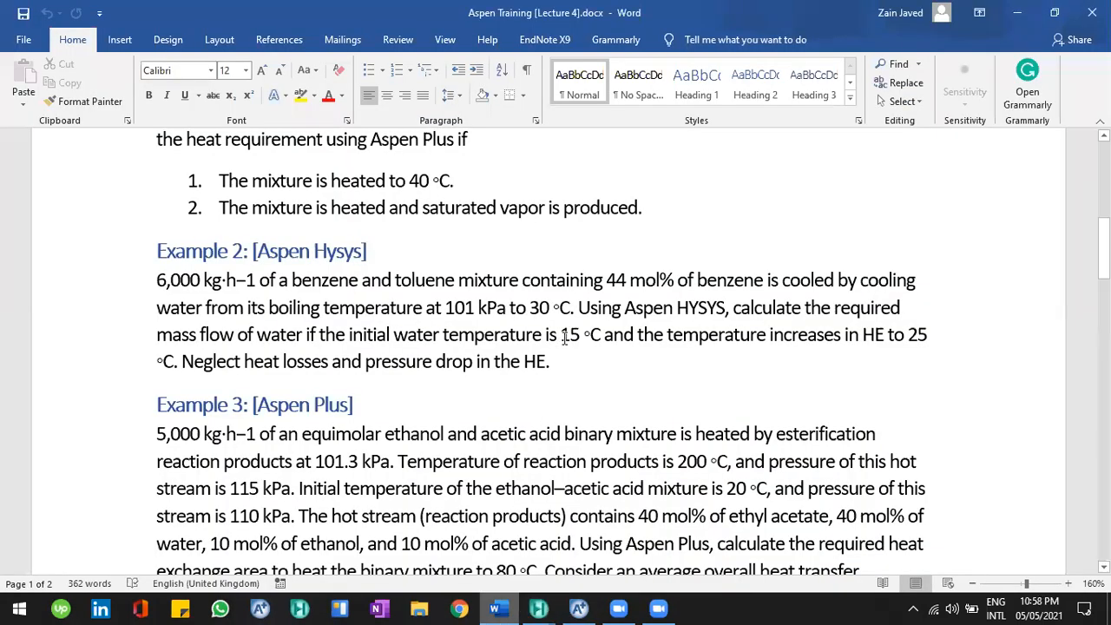
left_click_drag(562, 337, 605, 338)
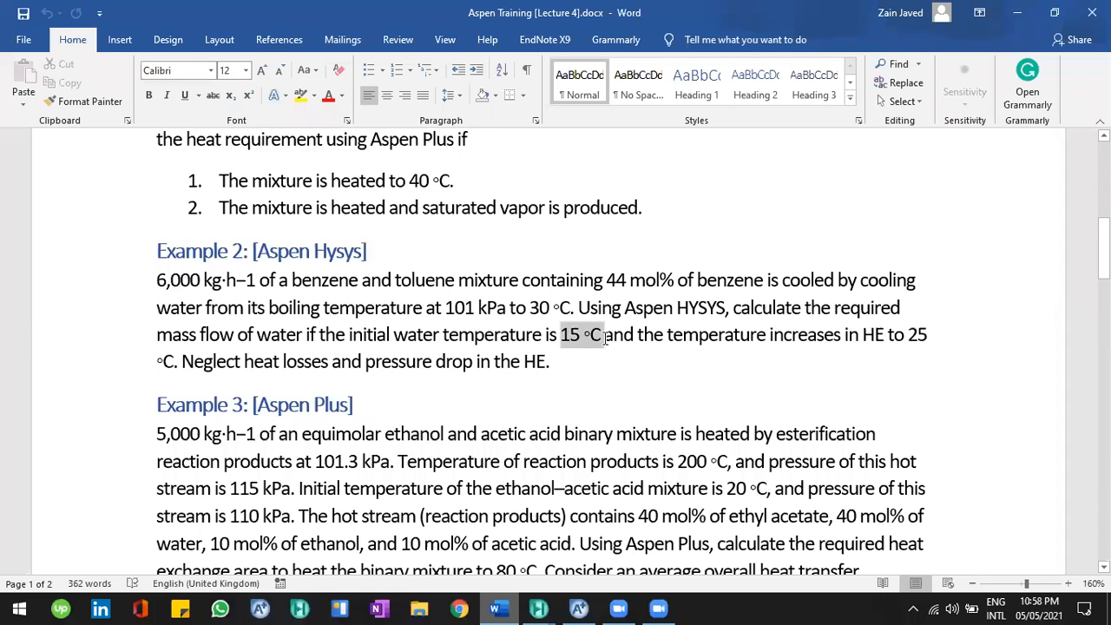
left_click_drag(888, 337, 927, 337)
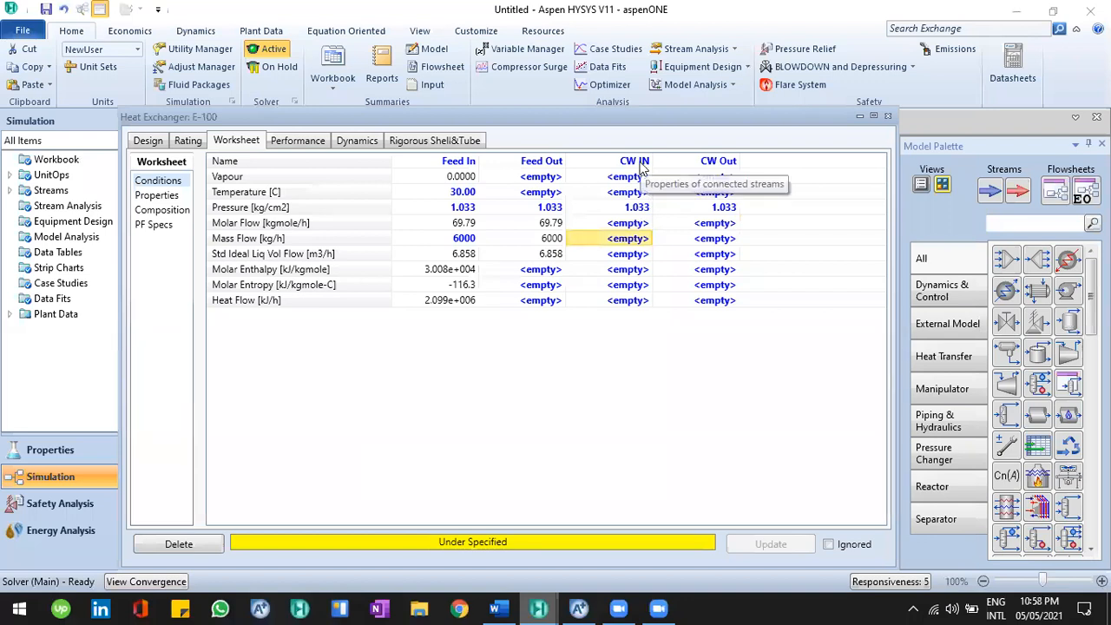
- Set the cooling water temperatures to 15 °C for CW IN and 25 °C for CW Out
left_click(636, 165)
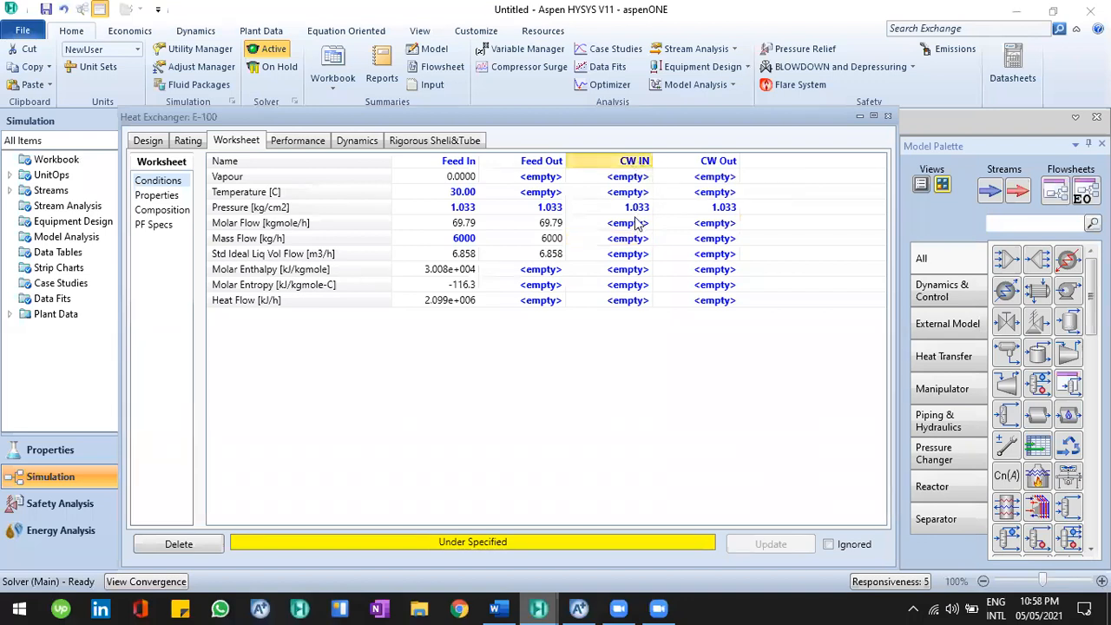
left_click(636, 195)
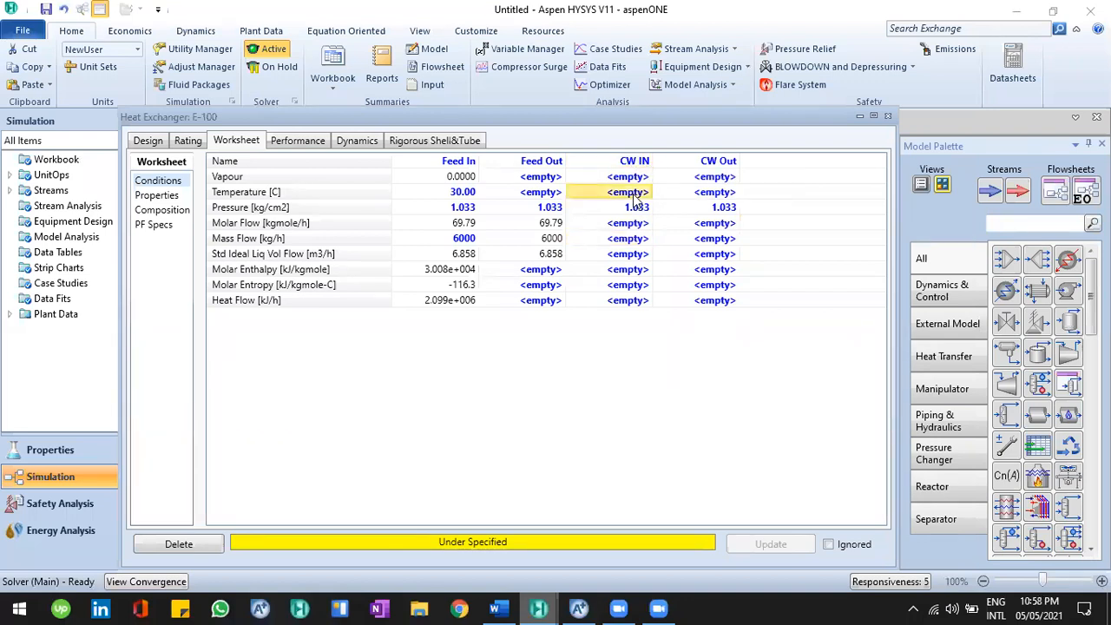
type("15")
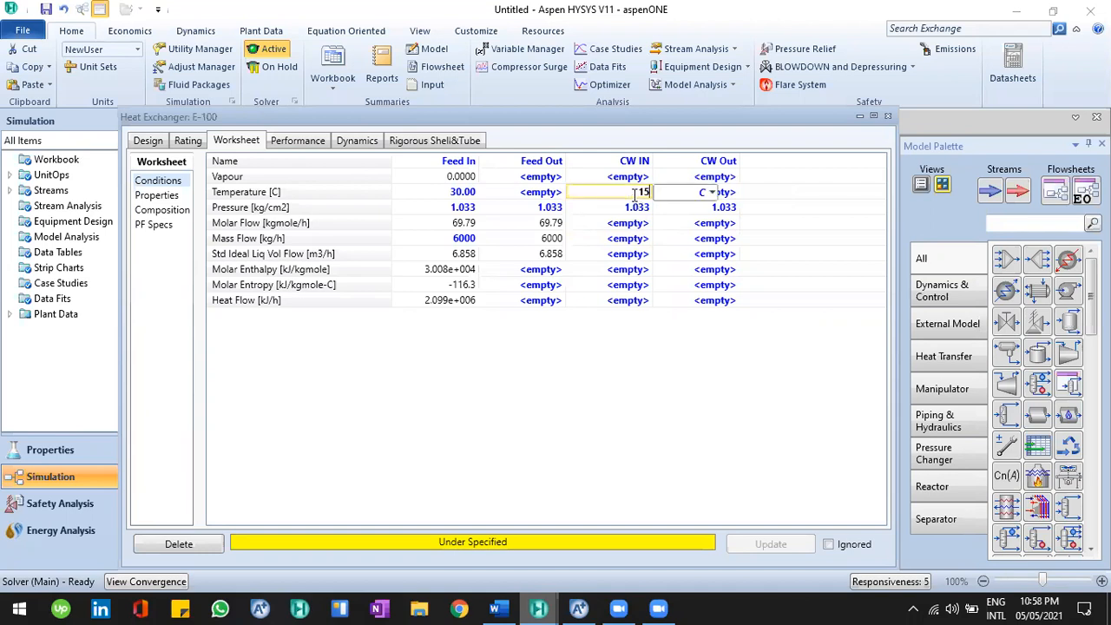
key("Return")
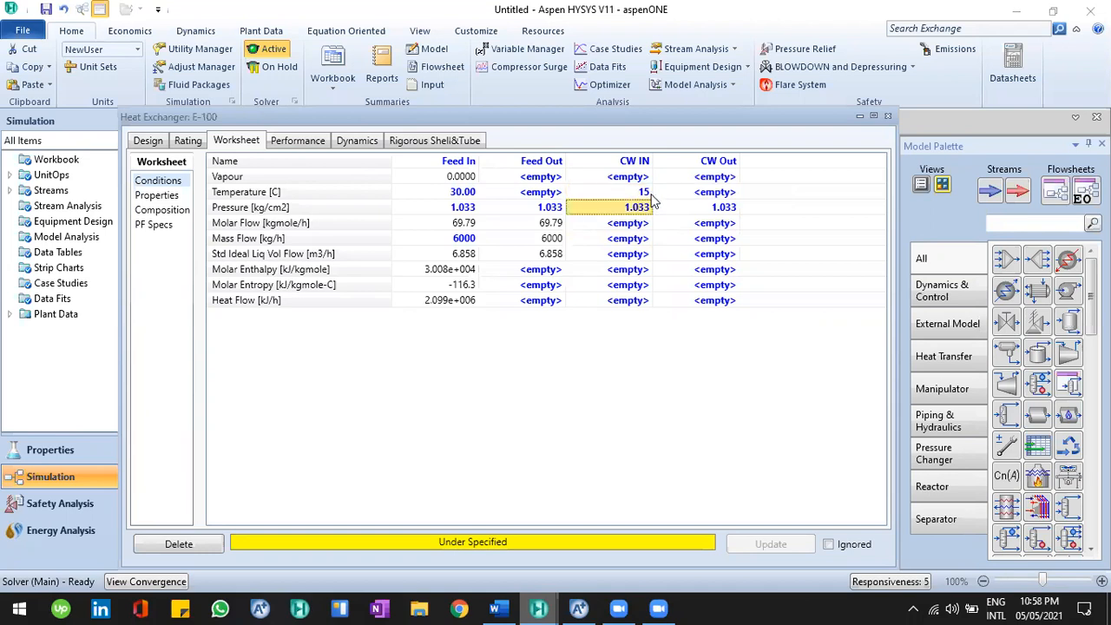
left_click(708, 192)
type("25")
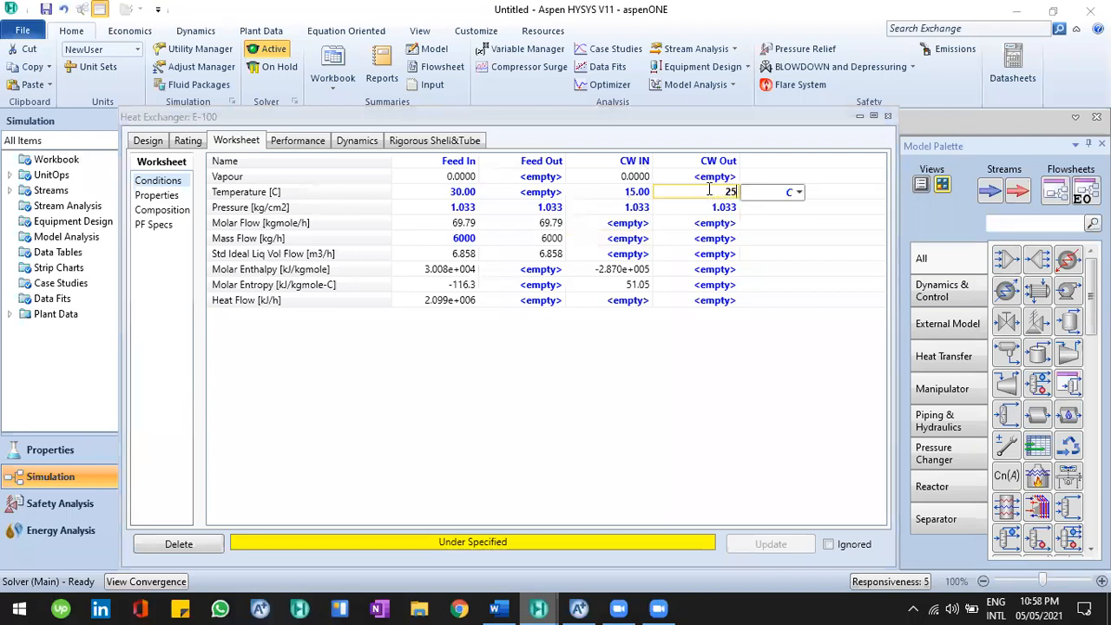
key("Return")
key("Return")
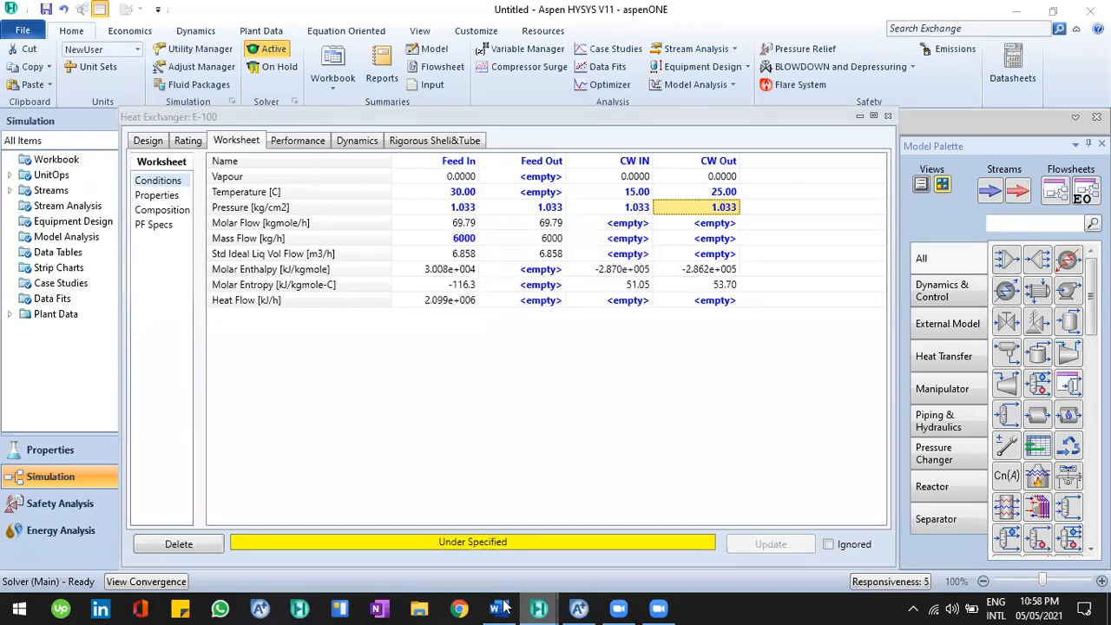
- Reread Example 2 in Word, and review the heat exchanger's design parameters and rating sizing data in HYSYS against the stream conditions
key("alt+Tab")
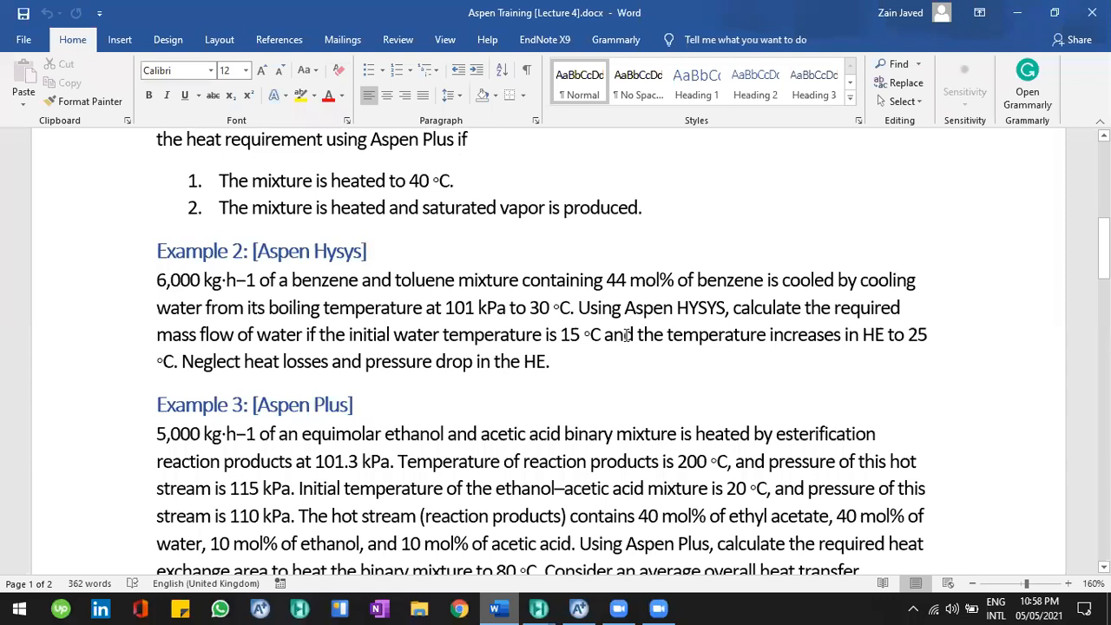
scroll(627, 335, "down", 1)
left_click(539, 607)
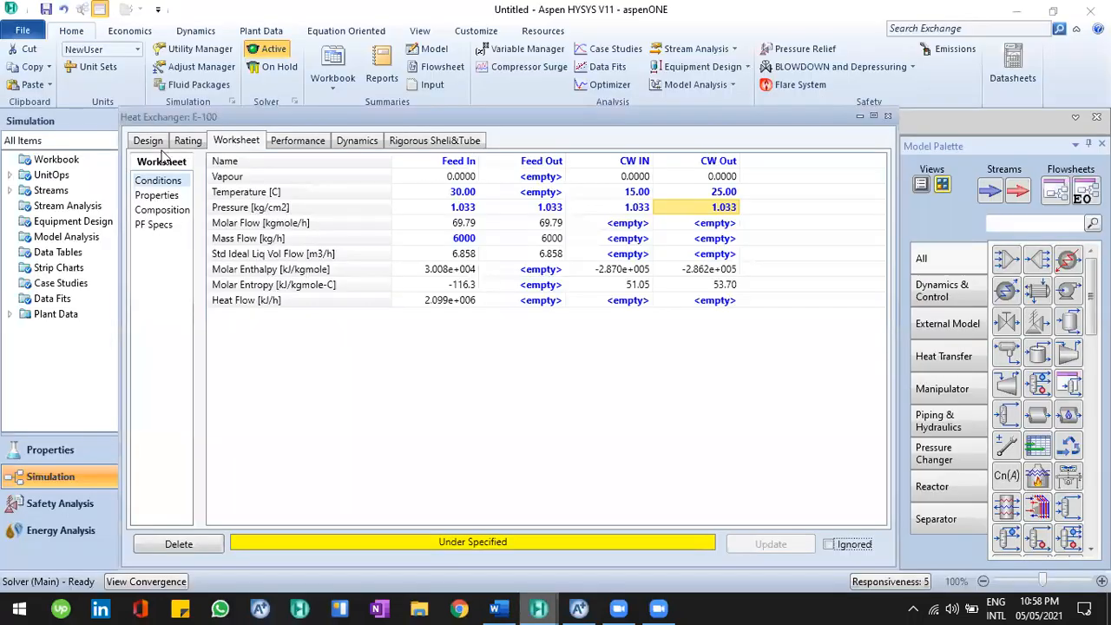
left_click(157, 144)
left_click(196, 141)
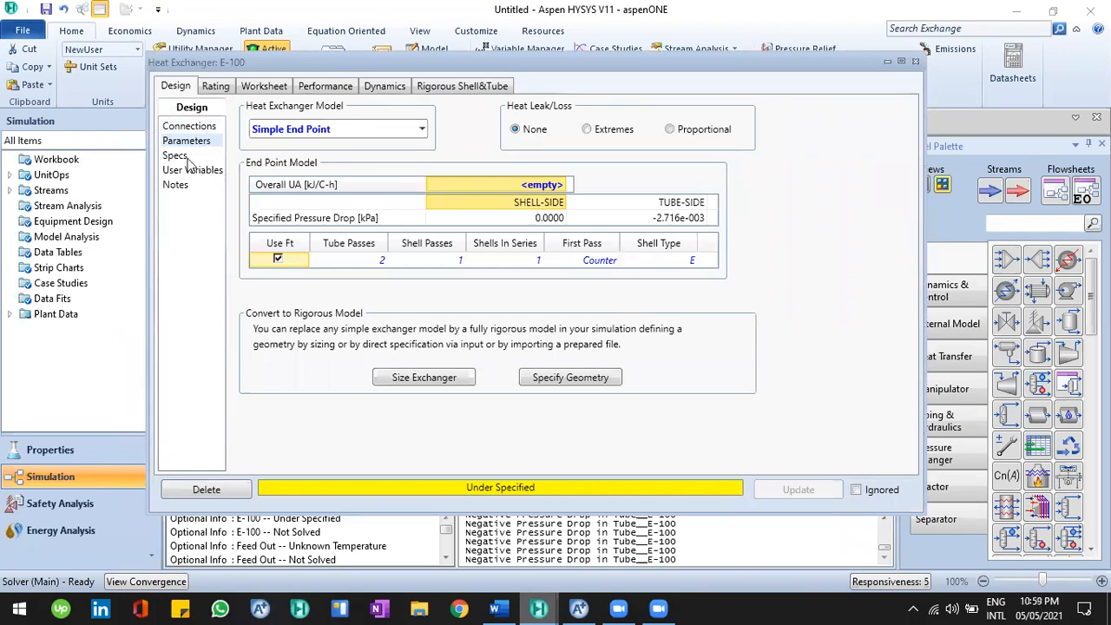
left_click(217, 87)
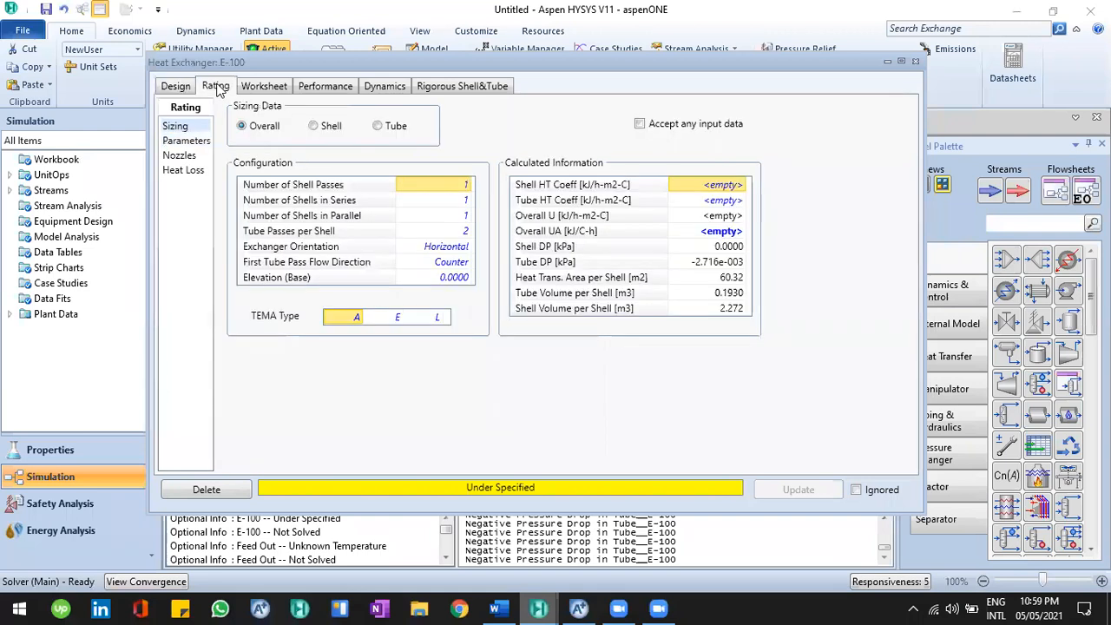
left_click(263, 87)
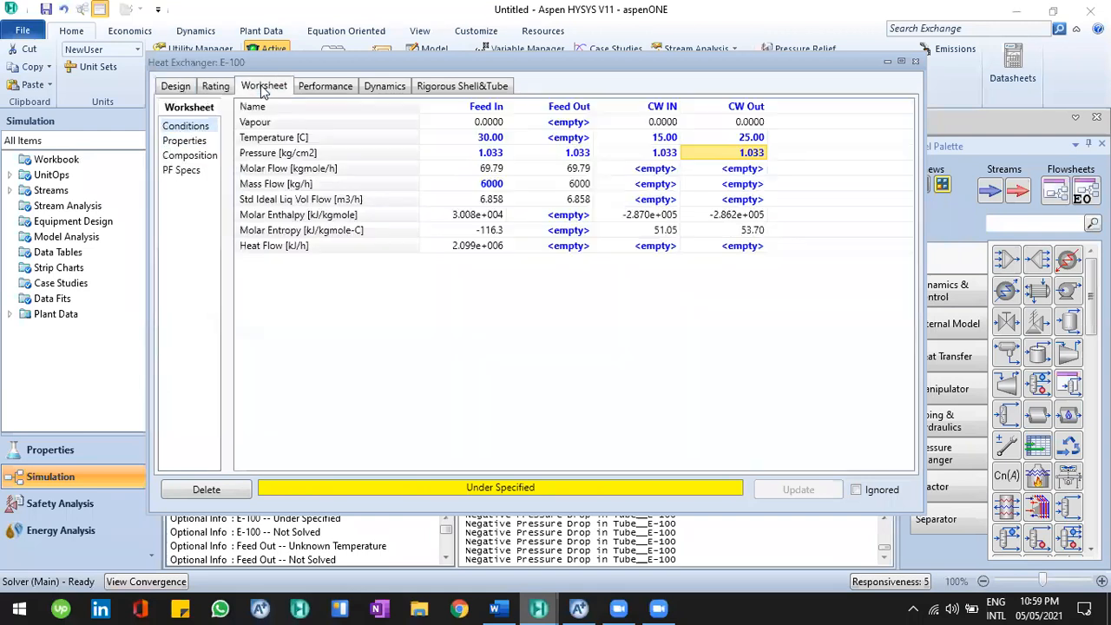
- Recheck the Example 2 statement in Word and try specifying a Feed Out vapour fraction of 0 in HYSYS
left_click(575, 125)
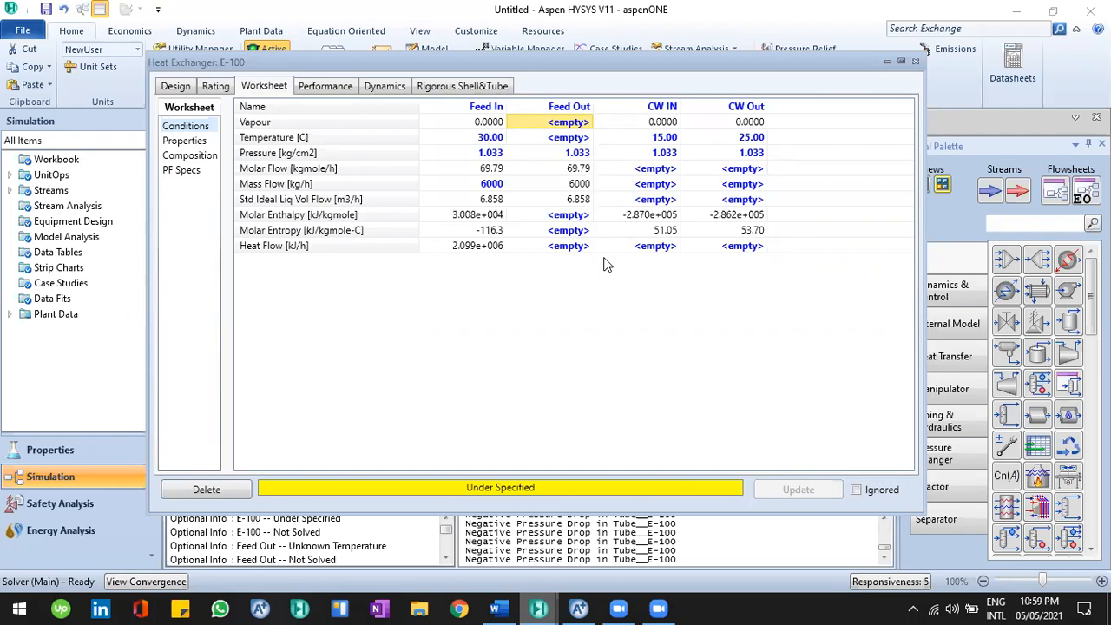
key("alt+Tab")
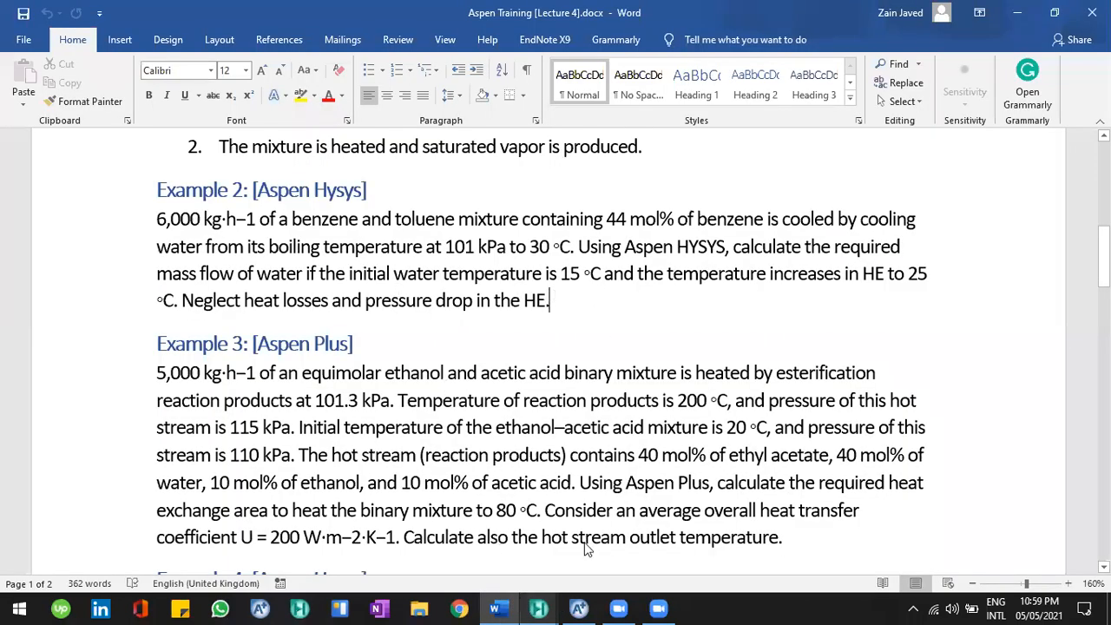
key("alt+Tab")
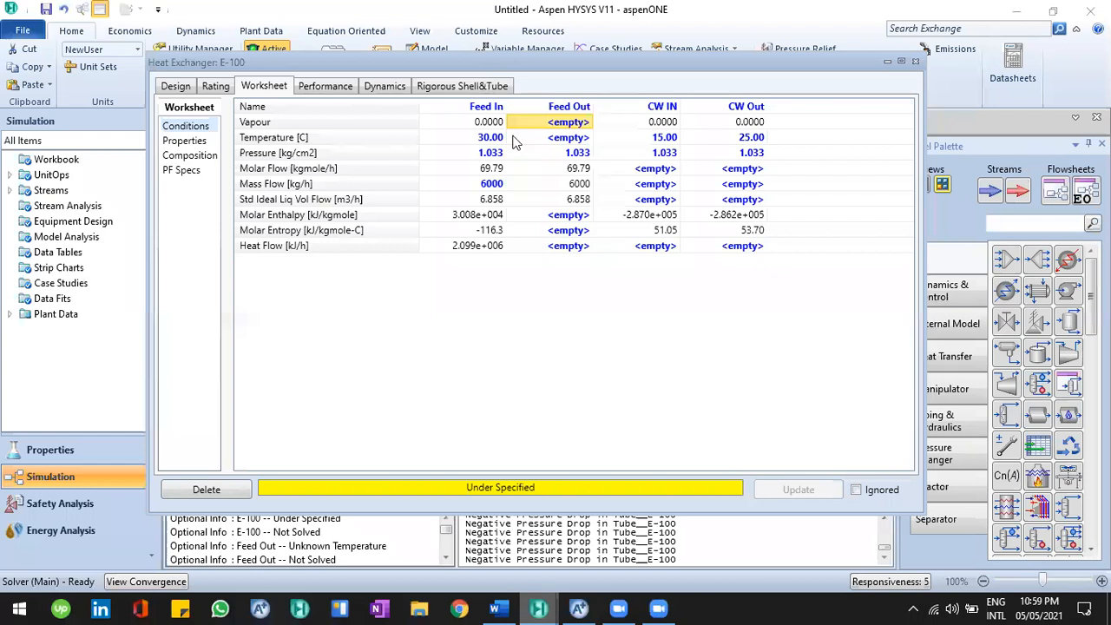
left_click_drag(529, 67, 540, 132)
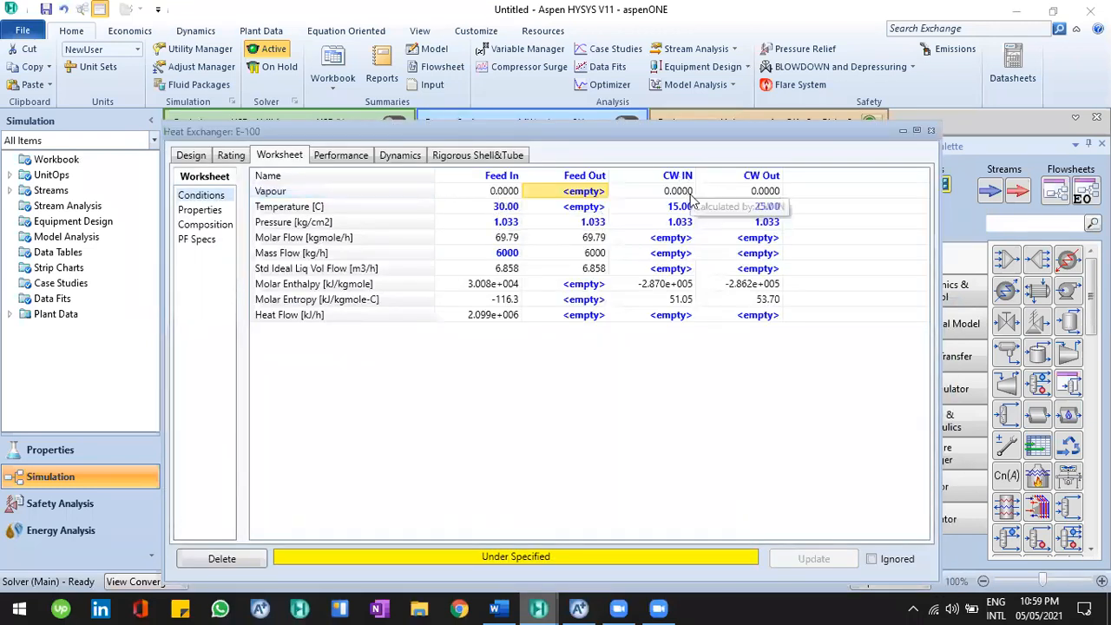
double_click(599, 199)
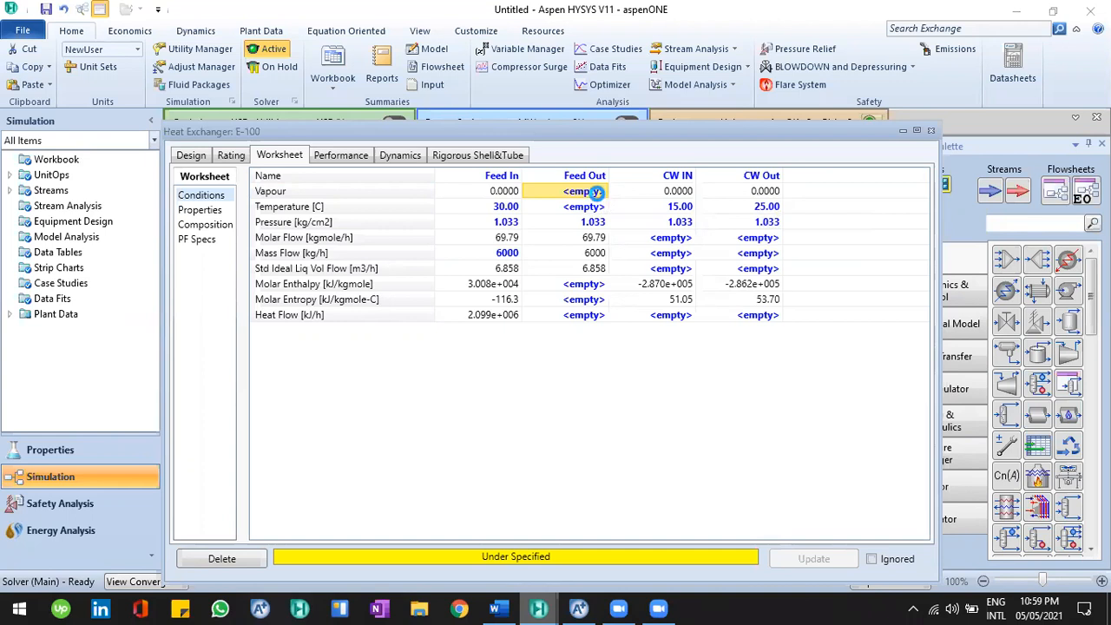
left_click(742, 167)
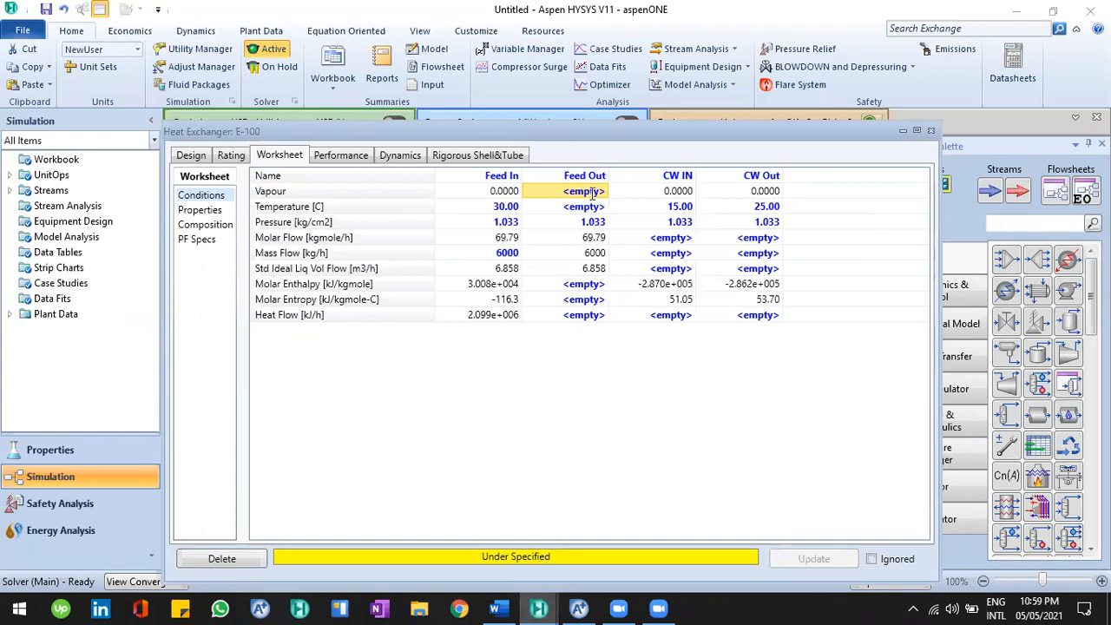
type("0")
key("Return")
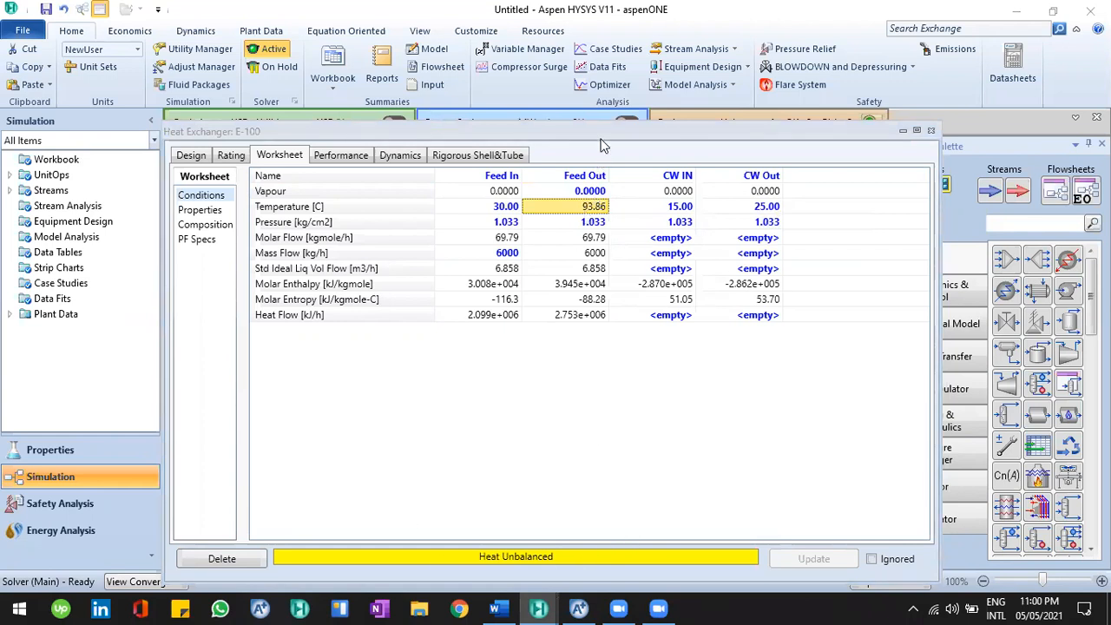
- Clear the vapour fraction specification of the Feed Out stream
left_click(598, 193)
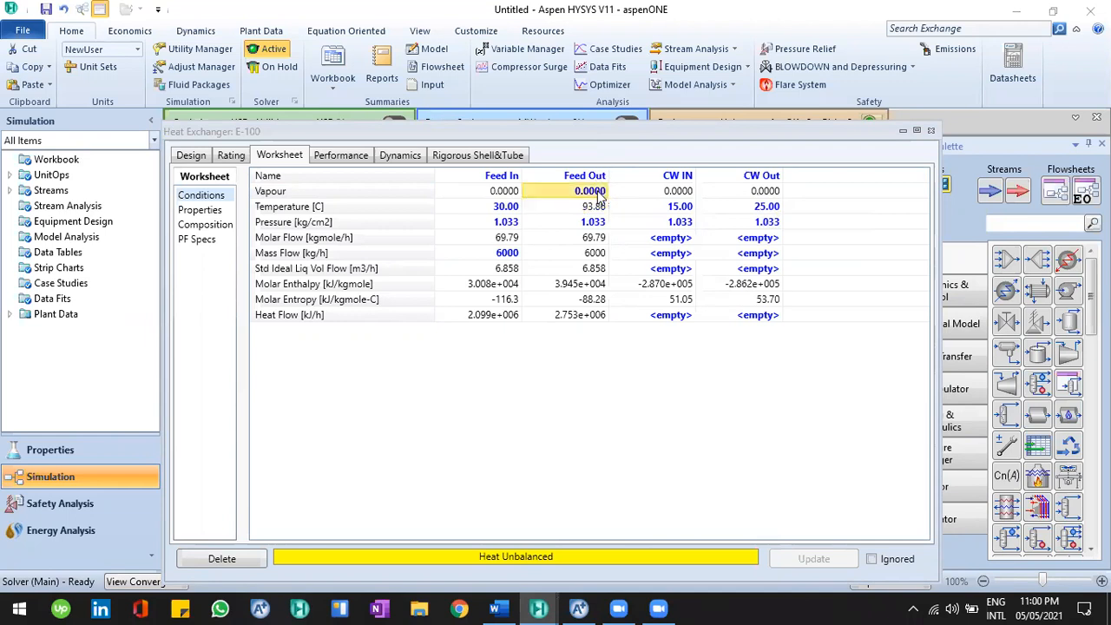
key("BackSpace")
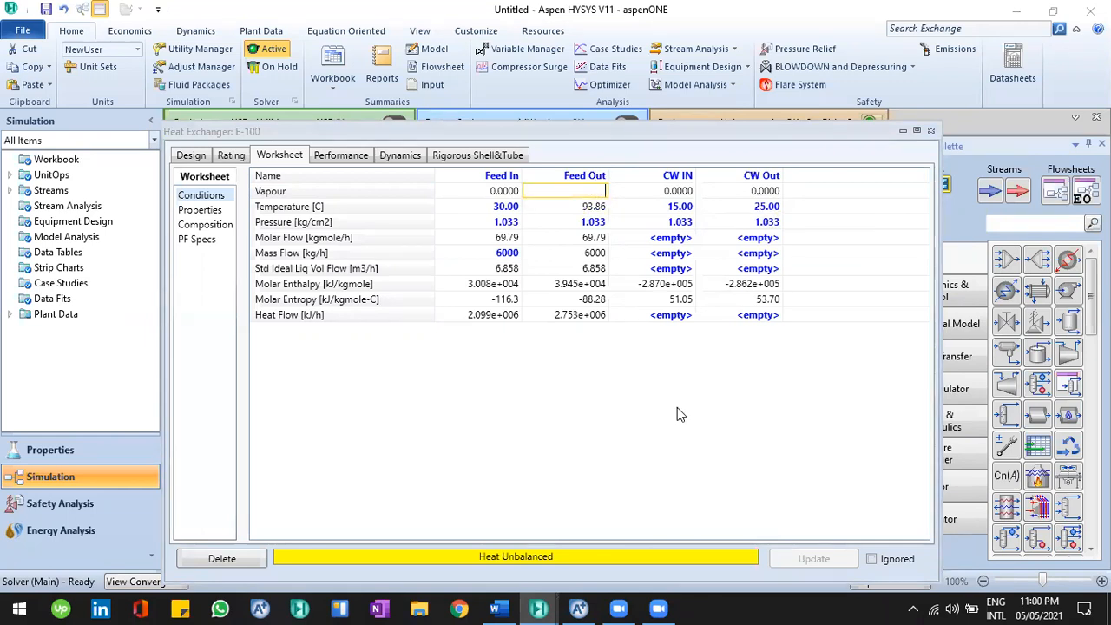
left_click(676, 223)
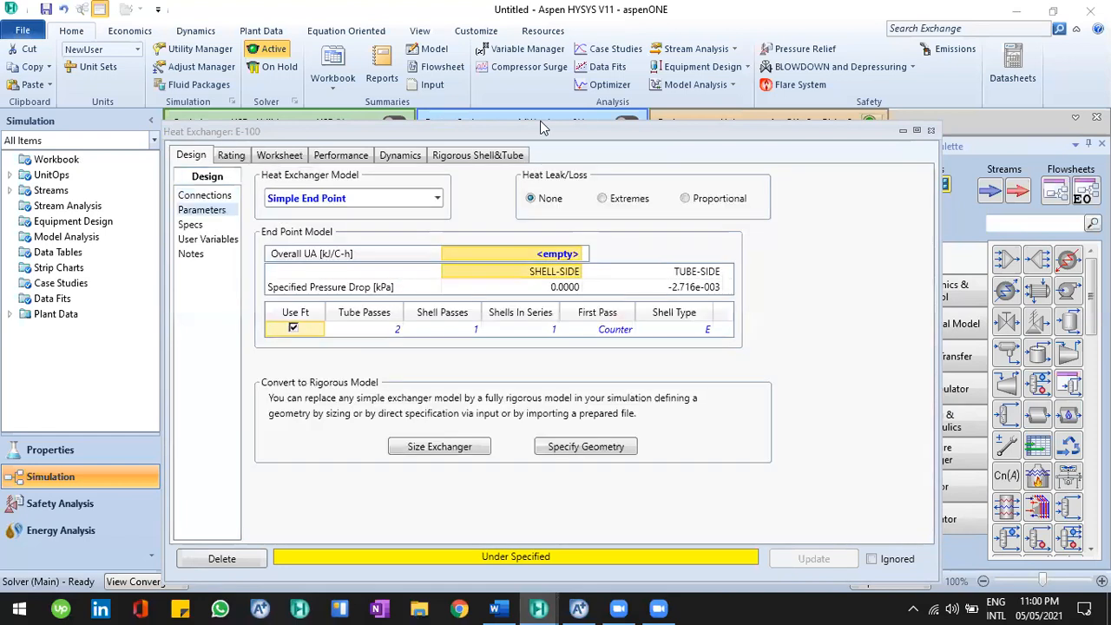
- Examine the conditions and physical properties of the CW IN stream for missing specifications
left_click_drag(541, 127, 556, 100)
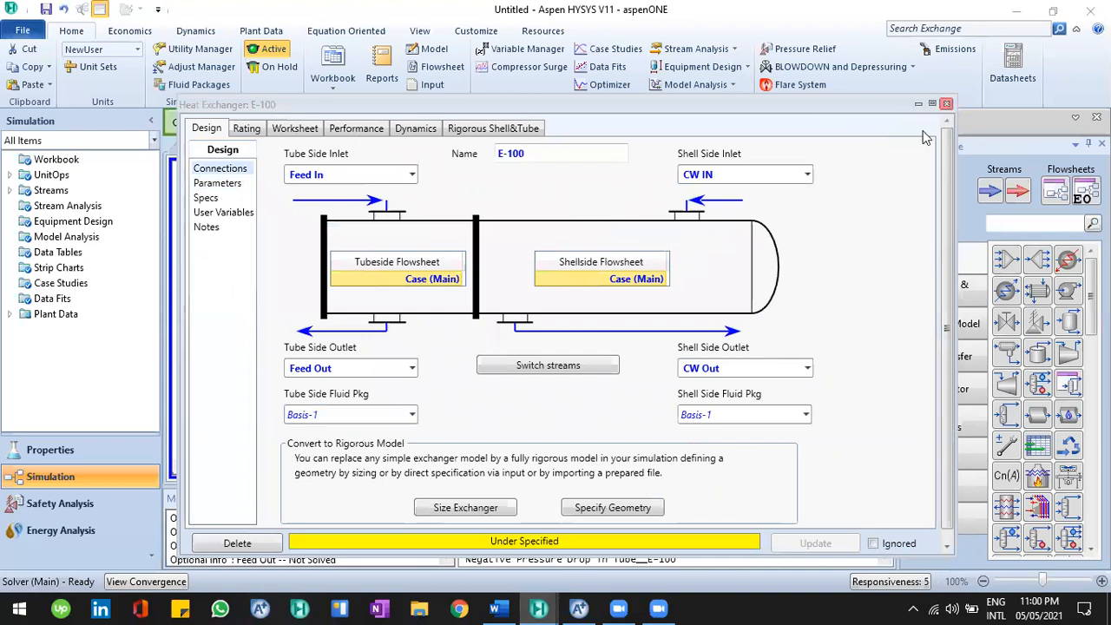
double_click(506, 236)
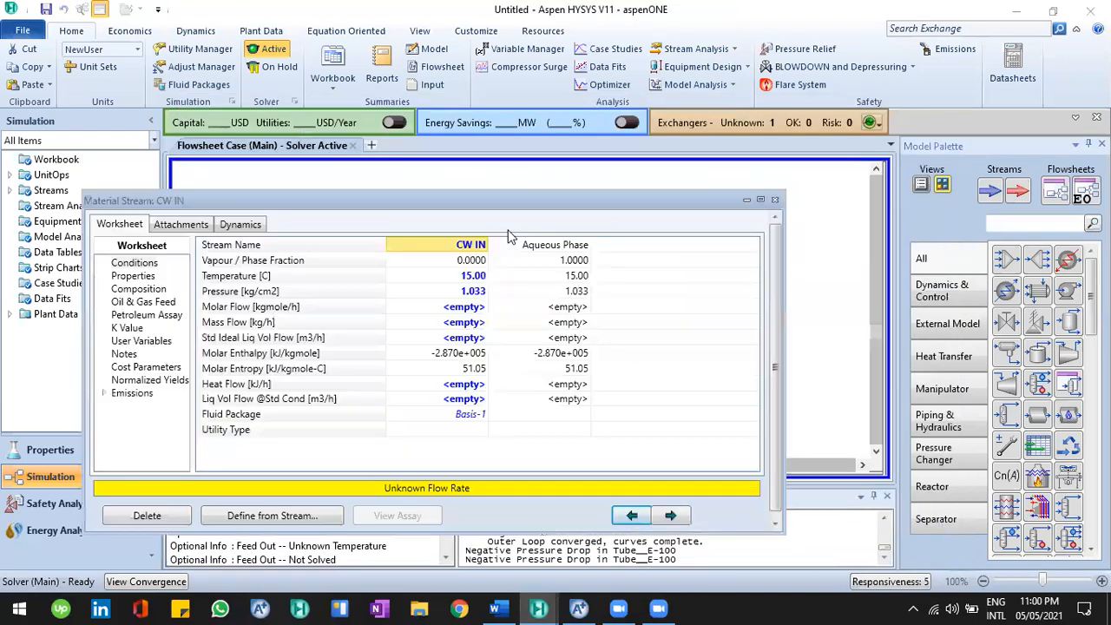
left_click_drag(537, 197, 602, 144)
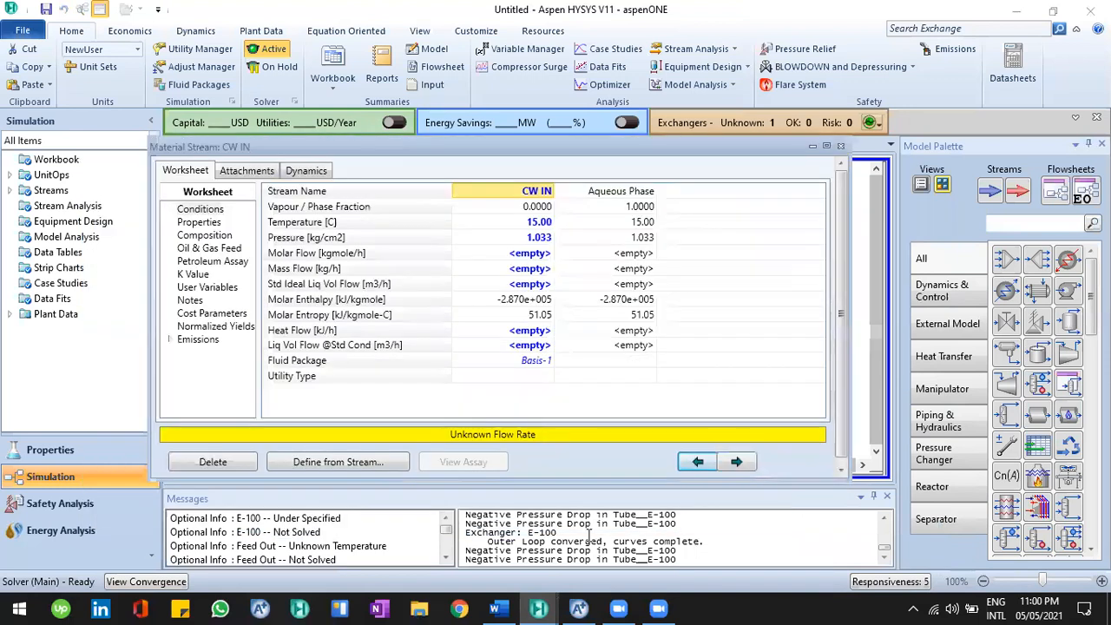
mouse_move(586, 603)
left_click(195, 222)
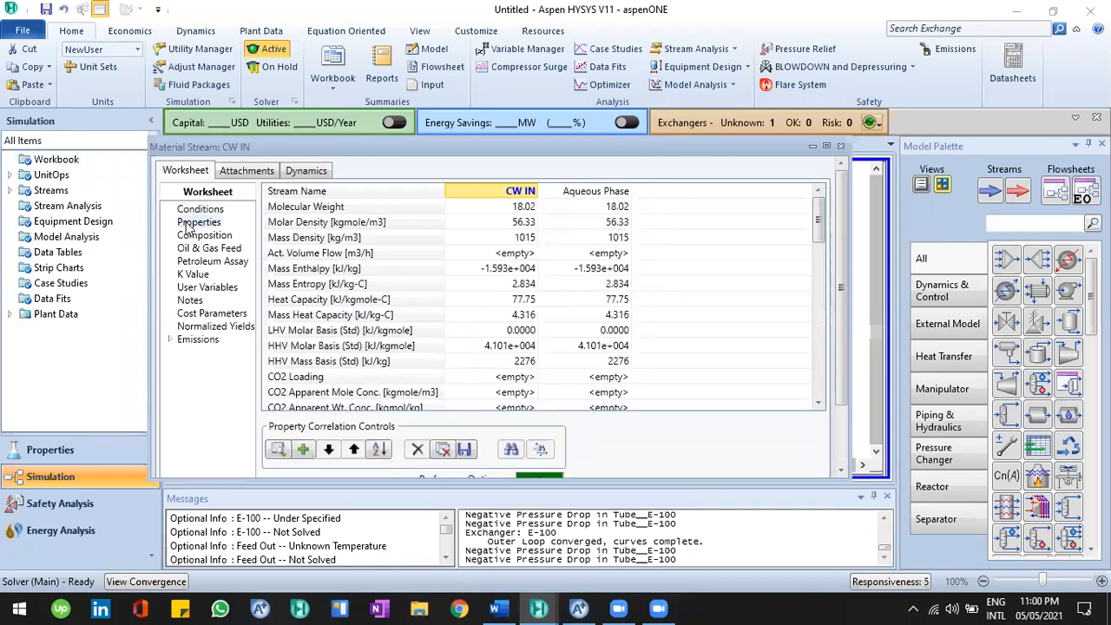
scroll(705, 320, "down", 4)
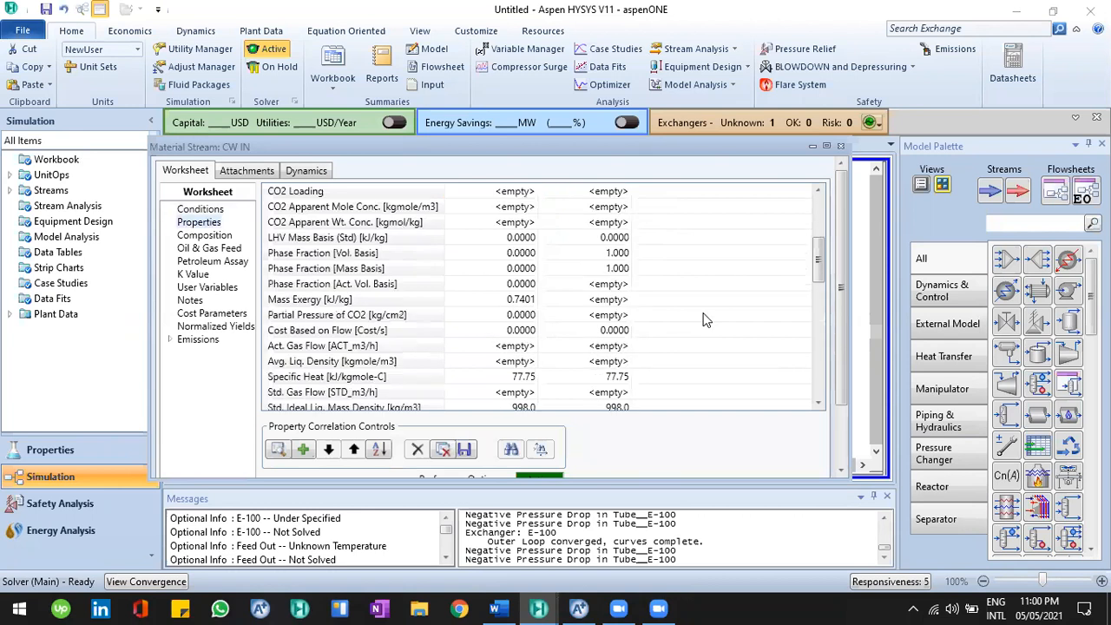
scroll(705, 319, "up", 1)
scroll(705, 319, "up", 3)
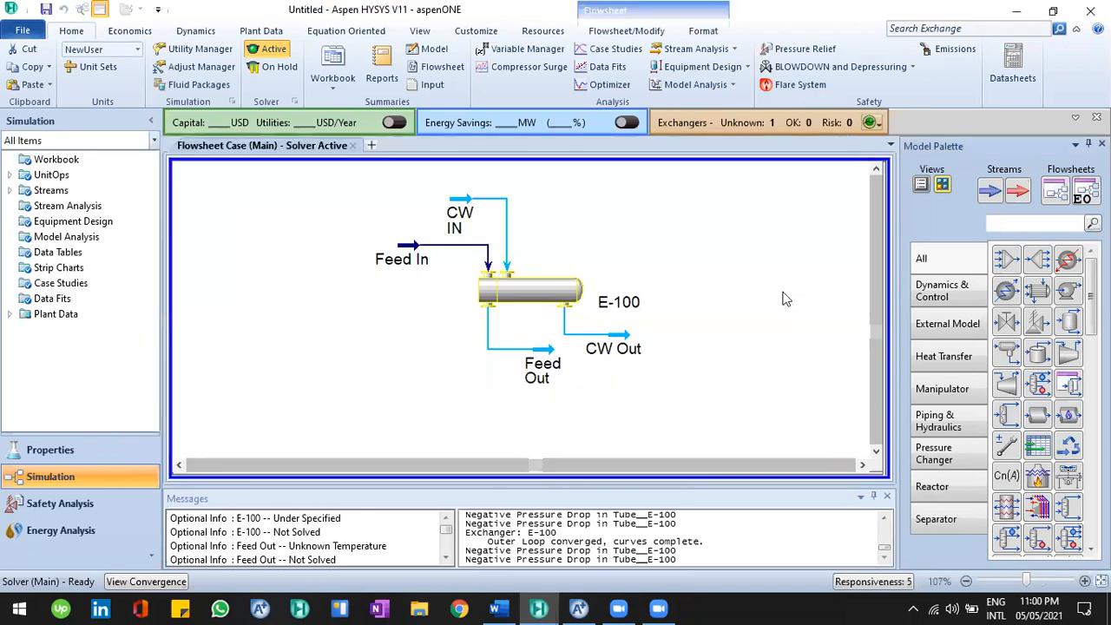
- Review the E-100 heat exchanger's connections, design parameters and worksheet stream conditions
double_click(516, 297)
left_click(516, 298)
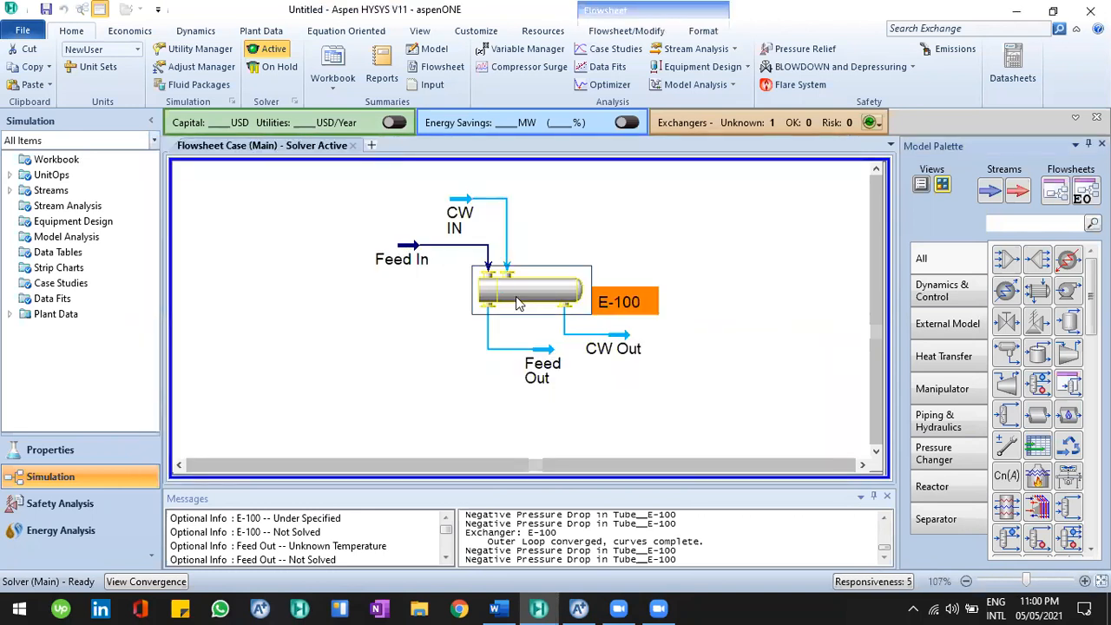
double_click(518, 302)
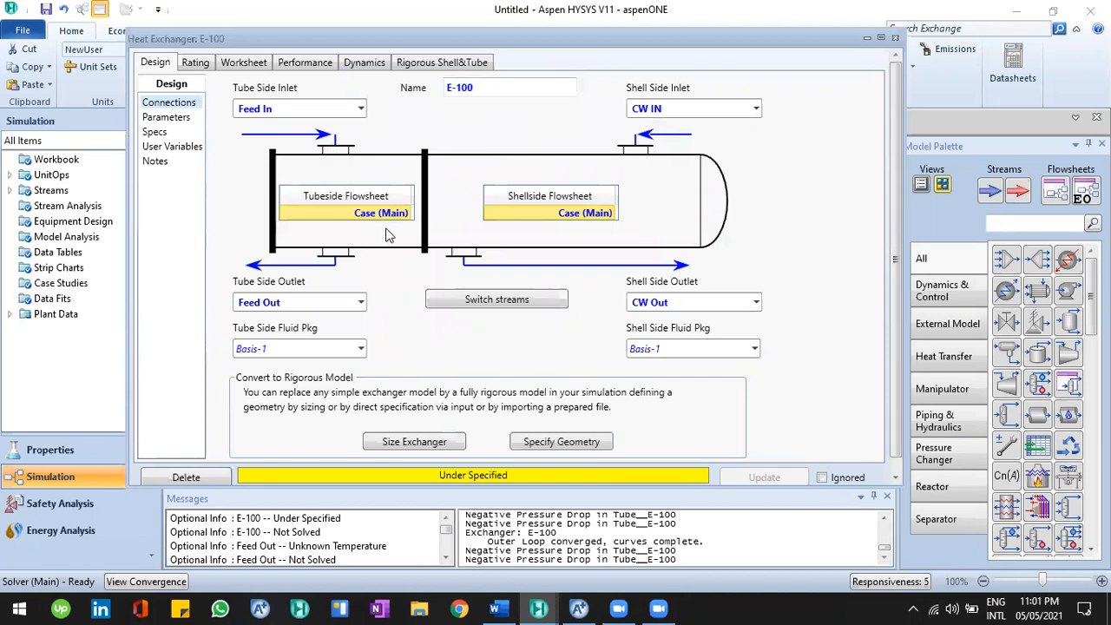
left_click(171, 122)
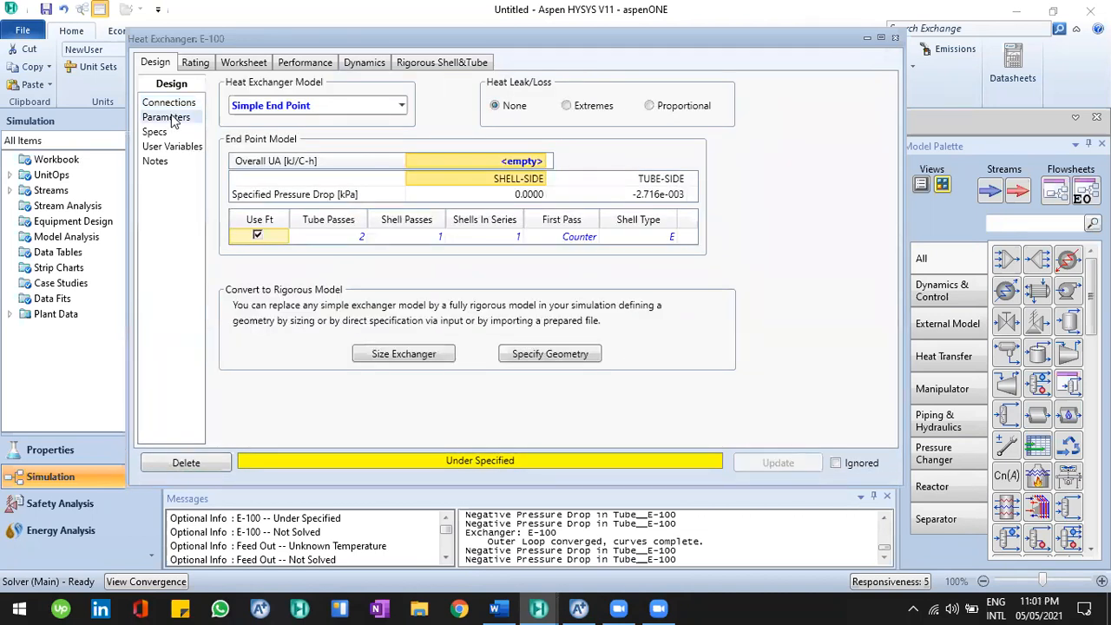
left_click(198, 64)
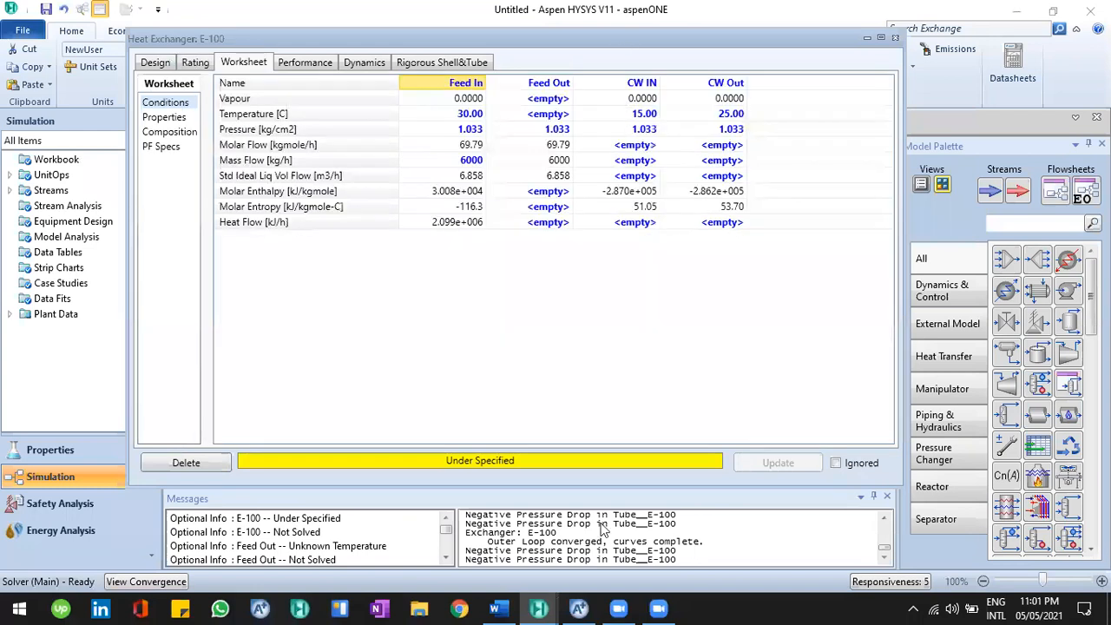
- Check the feed mass flow and the stream compositions in the exchanger worksheet against the Example 2 statement in Word
left_click(495, 608)
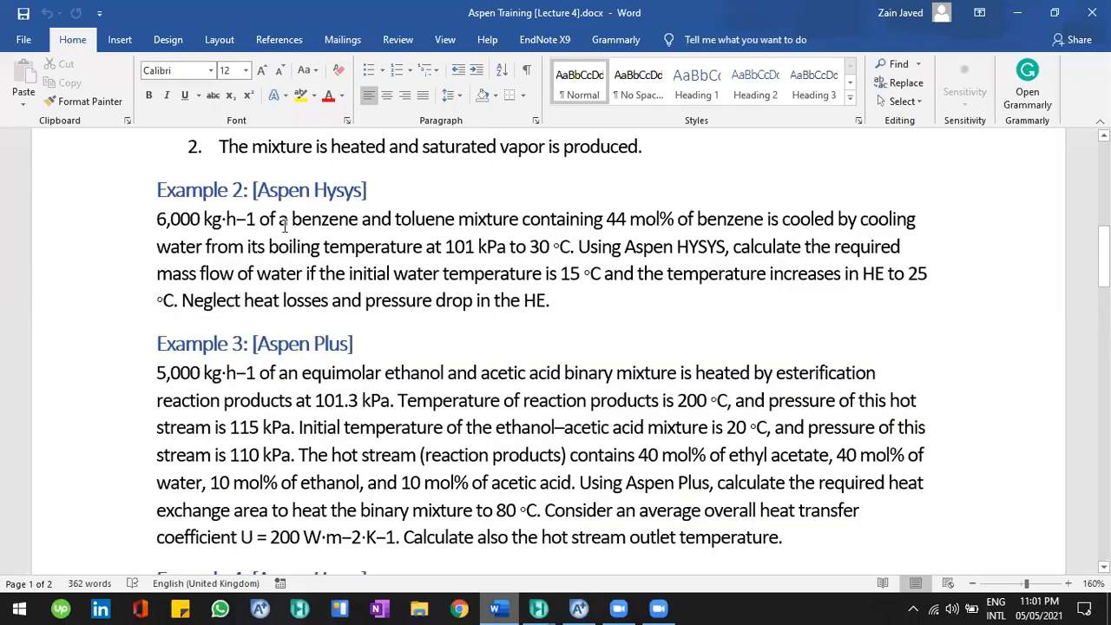
left_click_drag(167, 221, 219, 228)
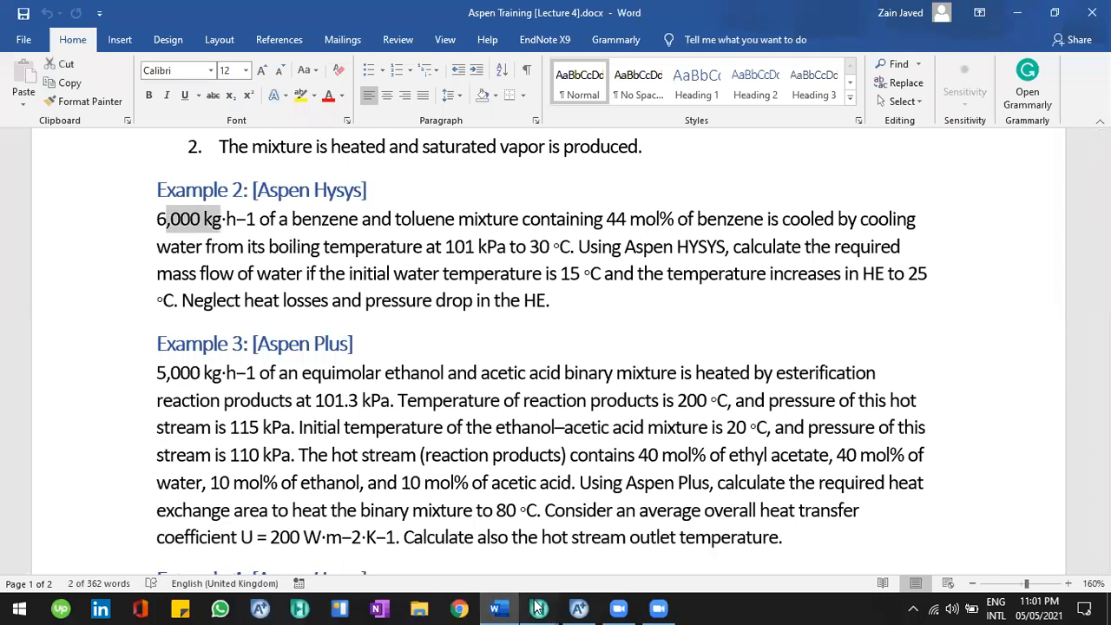
key("alt+Tab")
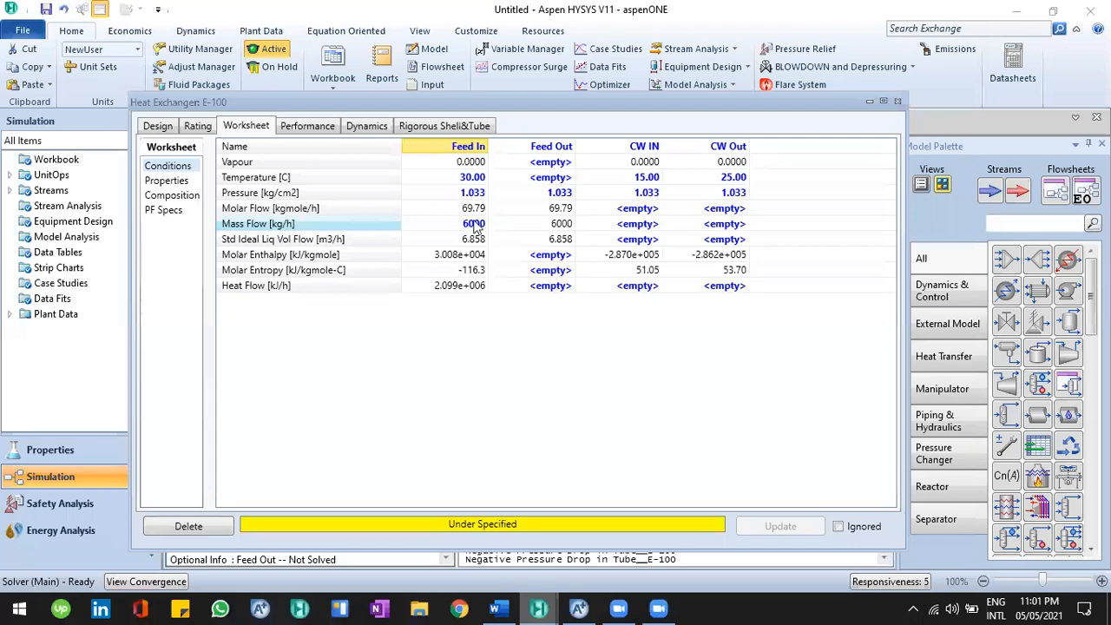
left_click(542, 607)
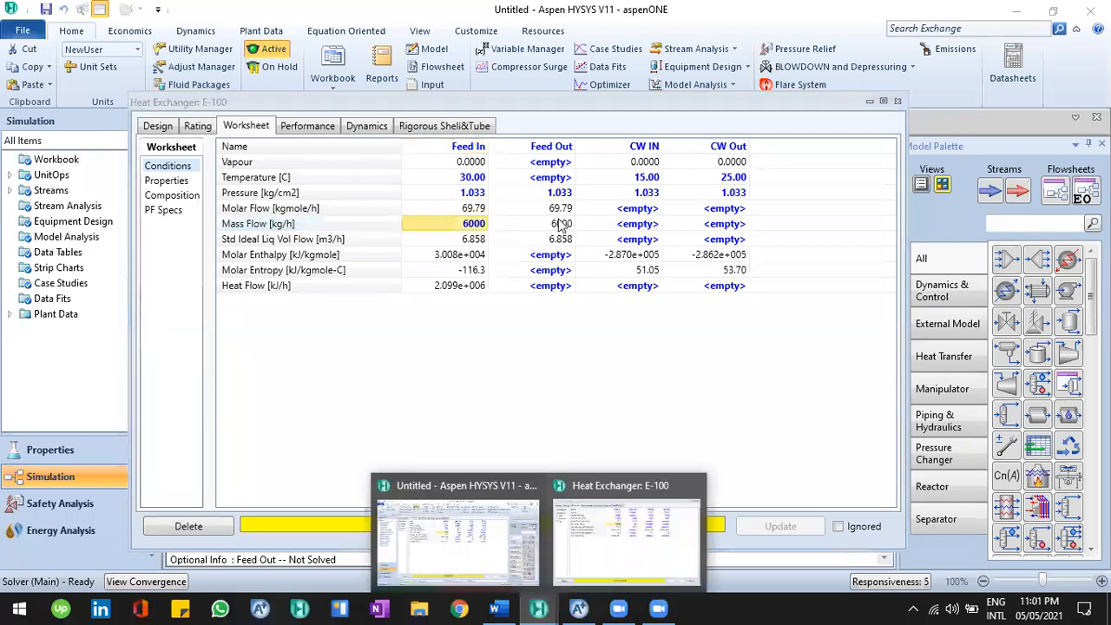
key("alt+Tab")
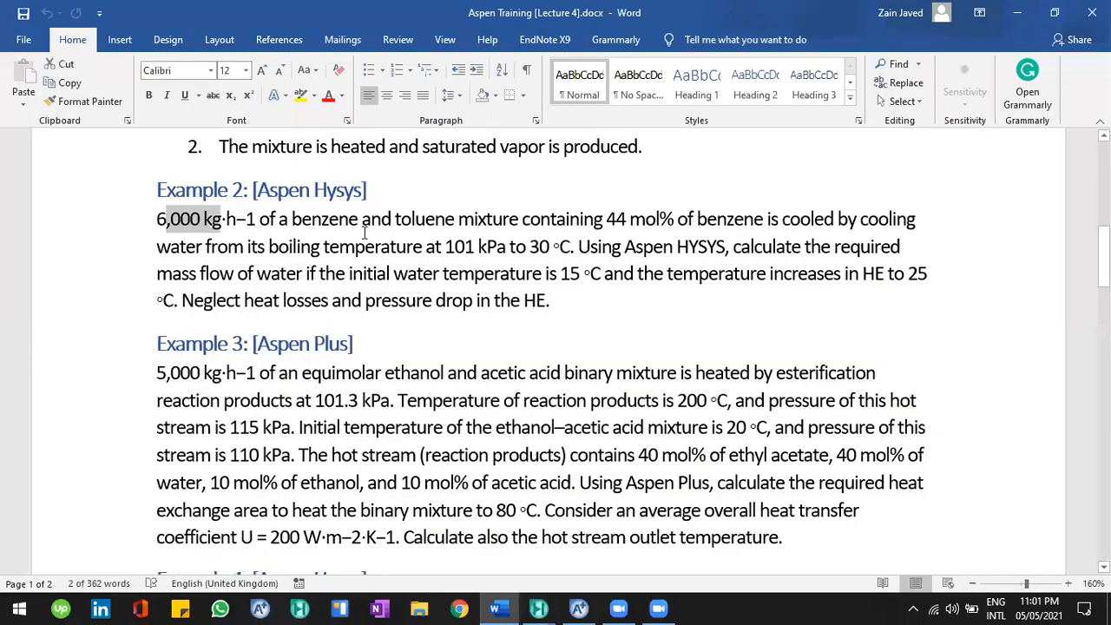
left_click_drag(362, 222, 476, 221)
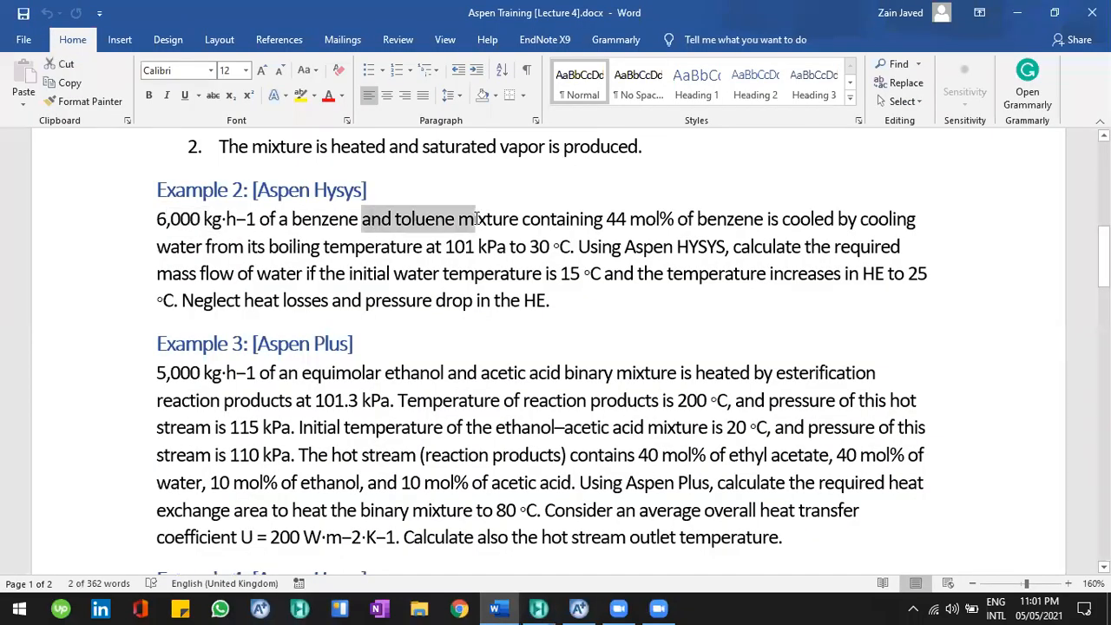
left_click(636, 225)
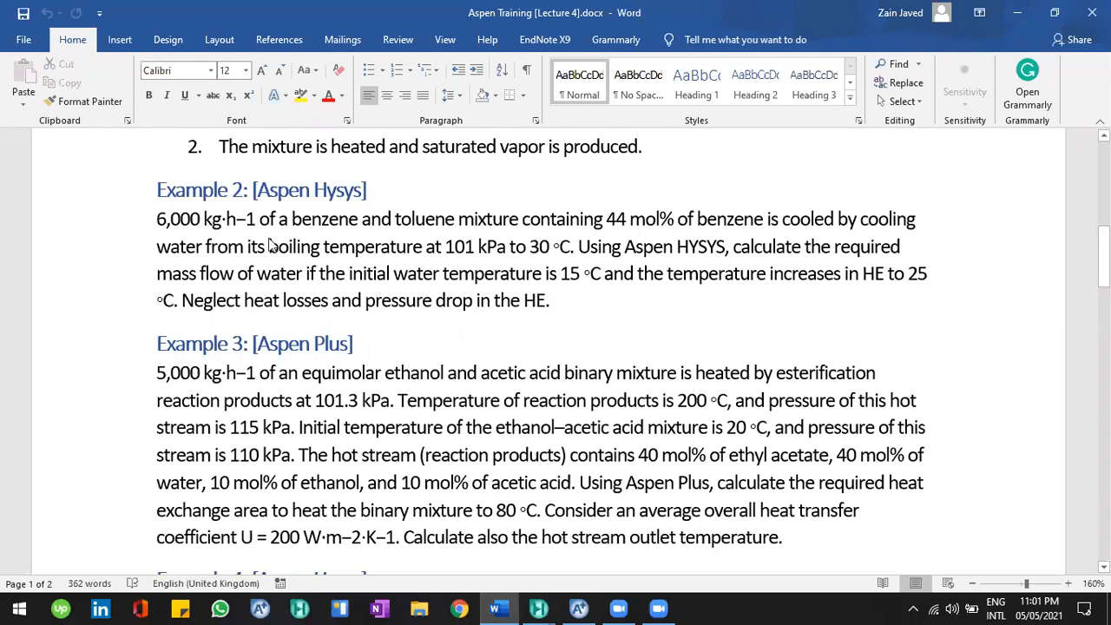
key("alt+Tab")
left_click(184, 198)
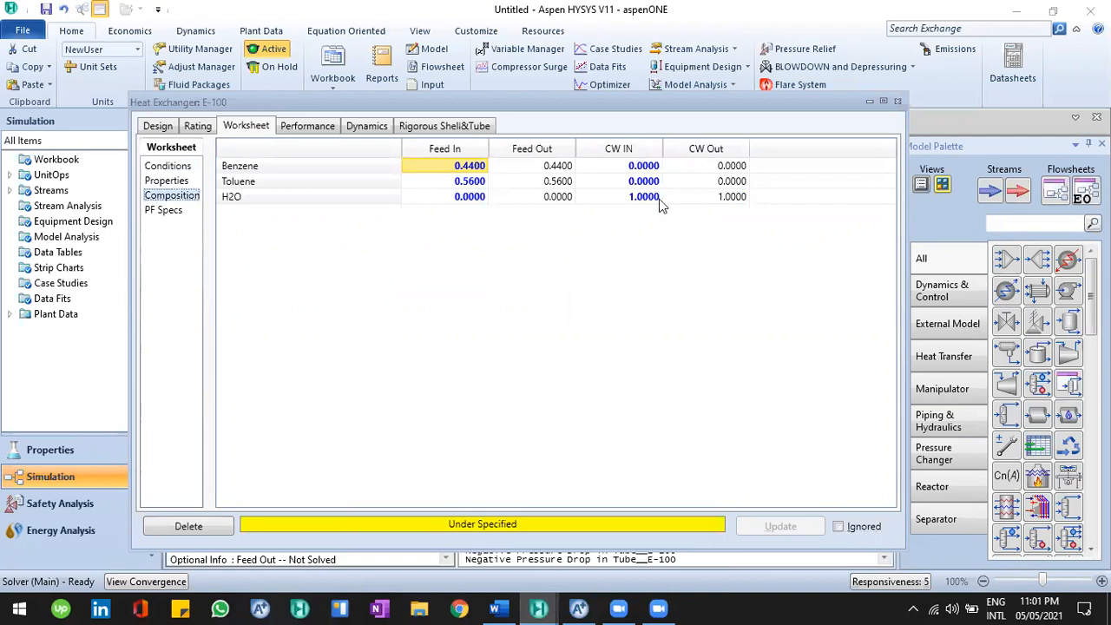
key("alt+Tab")
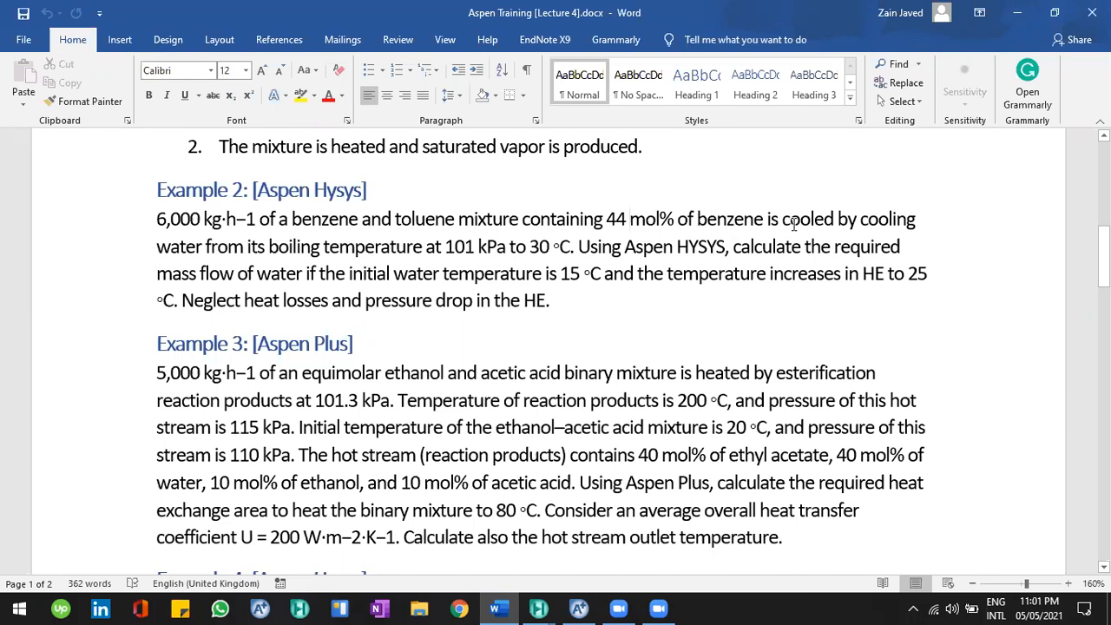
- Recheck the cooling temperature in Example 2, clear the Feed In temperature in HYSYS and set the Feed Out temperature to 30 °C
left_click_drag(802, 223, 849, 217)
left_click(633, 245)
left_click_drag(530, 246, 559, 246)
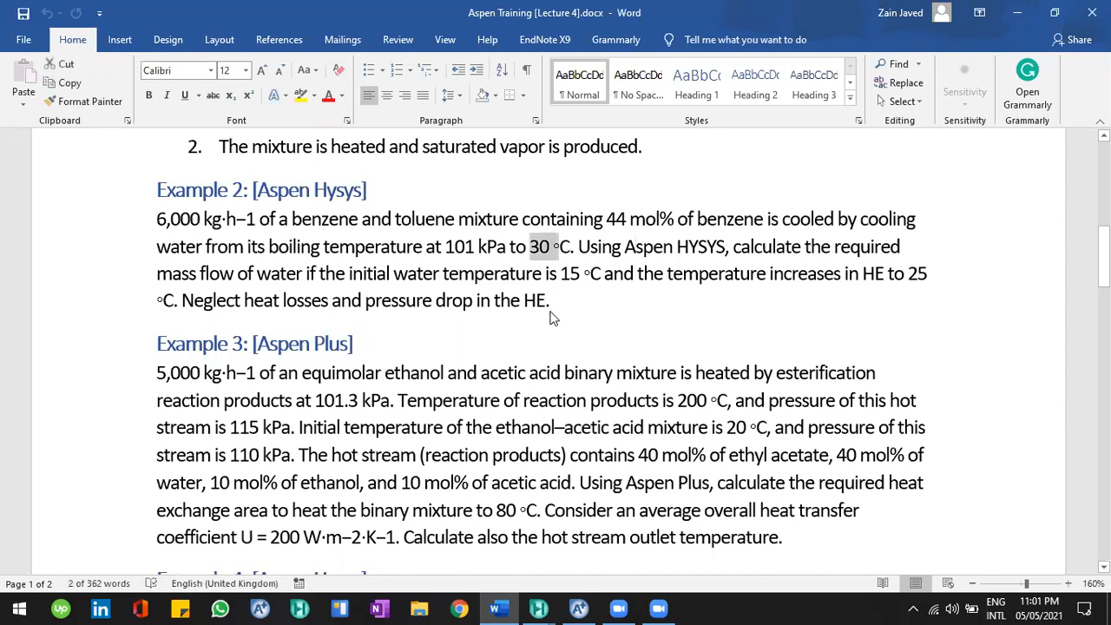
key("alt+Tab")
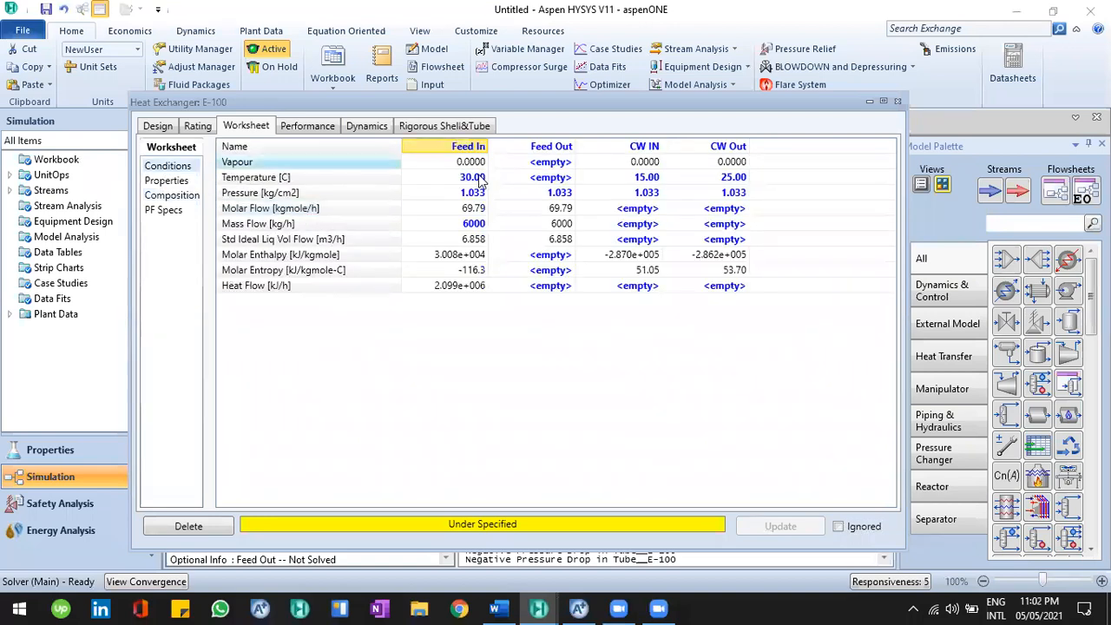
left_click(475, 177)
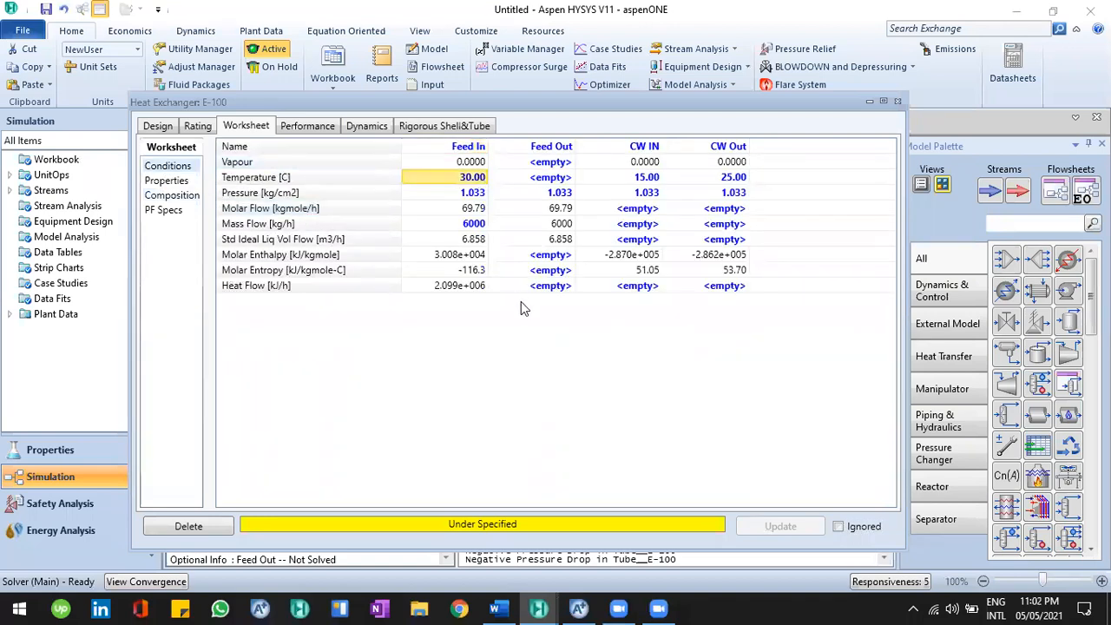
key("Delete")
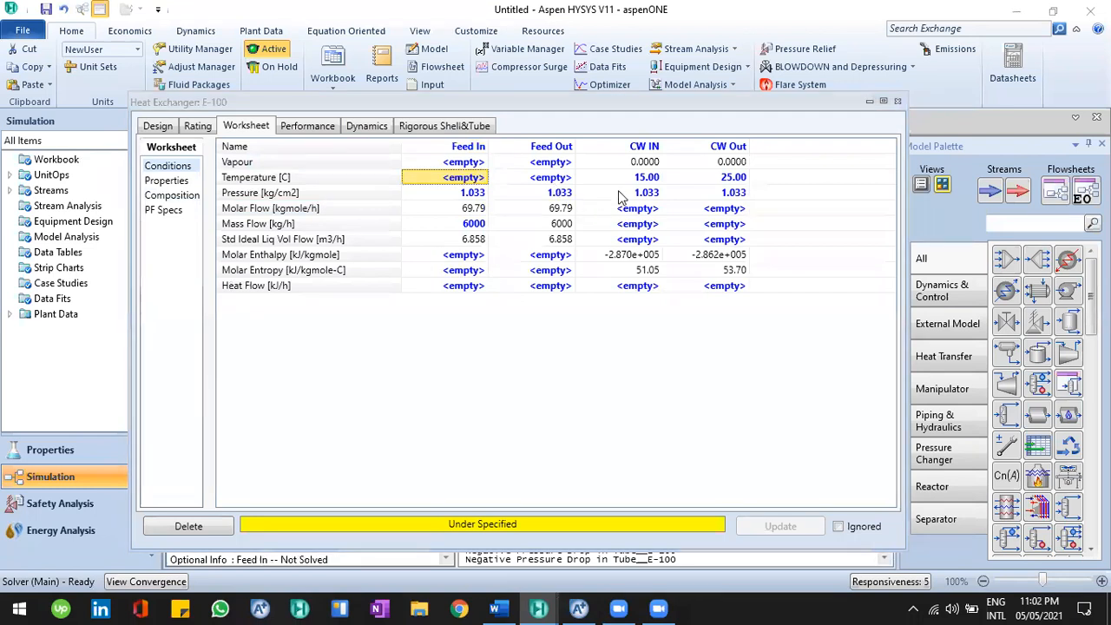
left_click(612, 193)
left_click(563, 179)
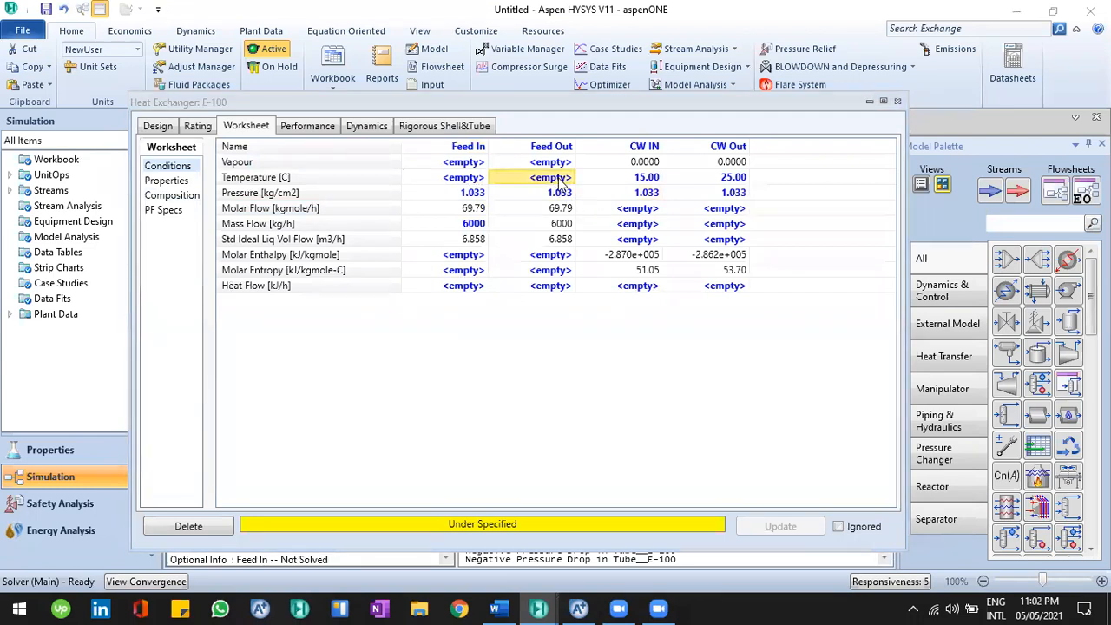
type("30")
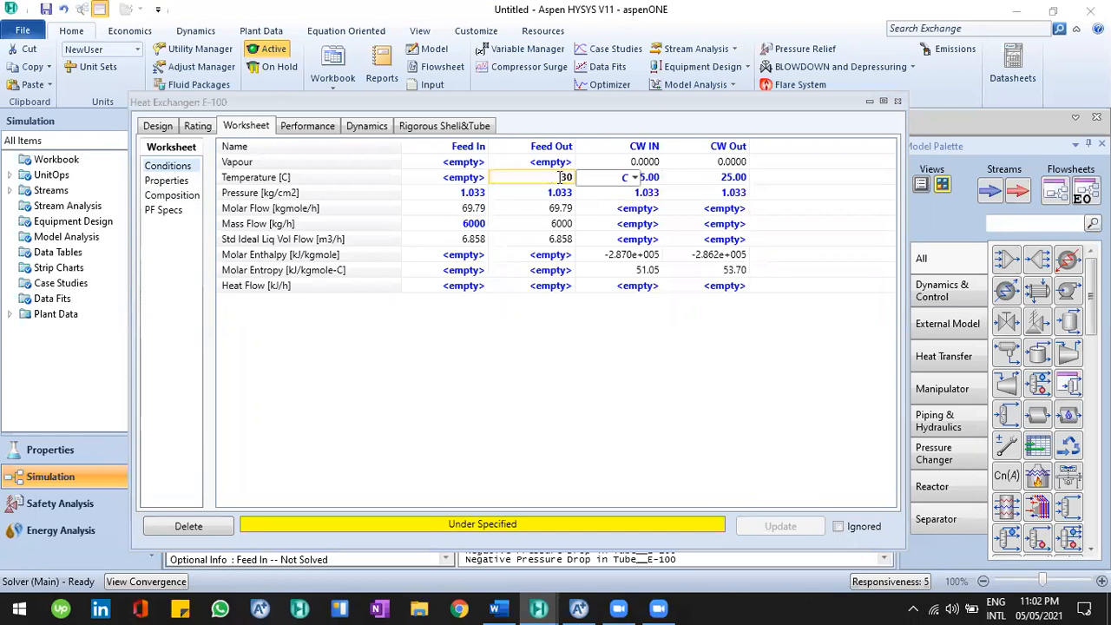
key("Return")
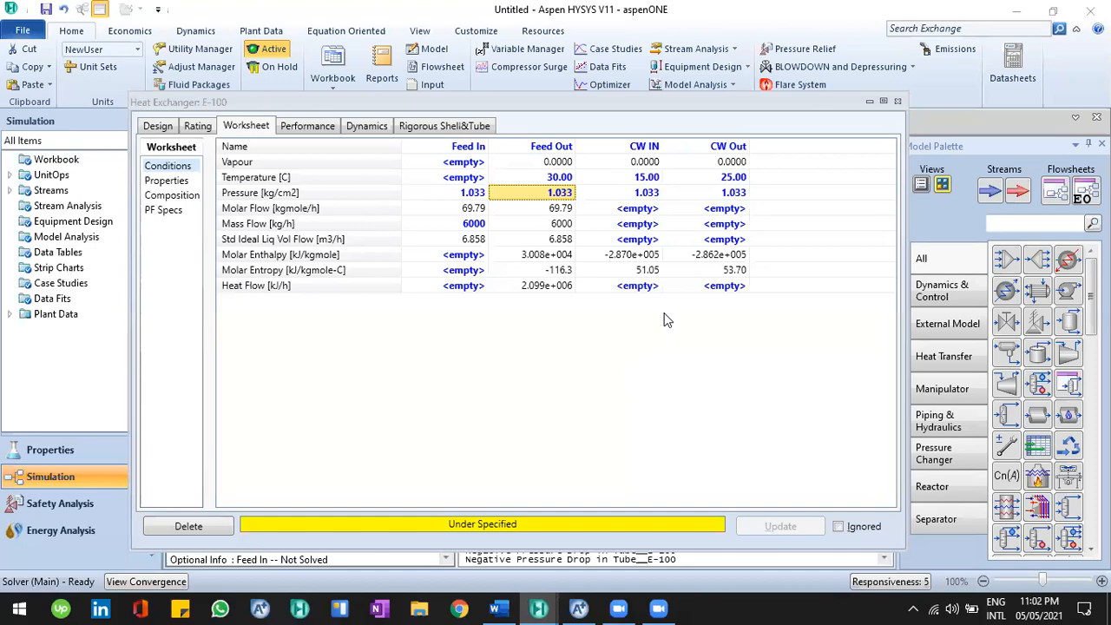
- Compare the cooling water temperatures and stream pressures in the HYSYS exchanger worksheet with the Example 2 statement in Word
key("alt+Tab")
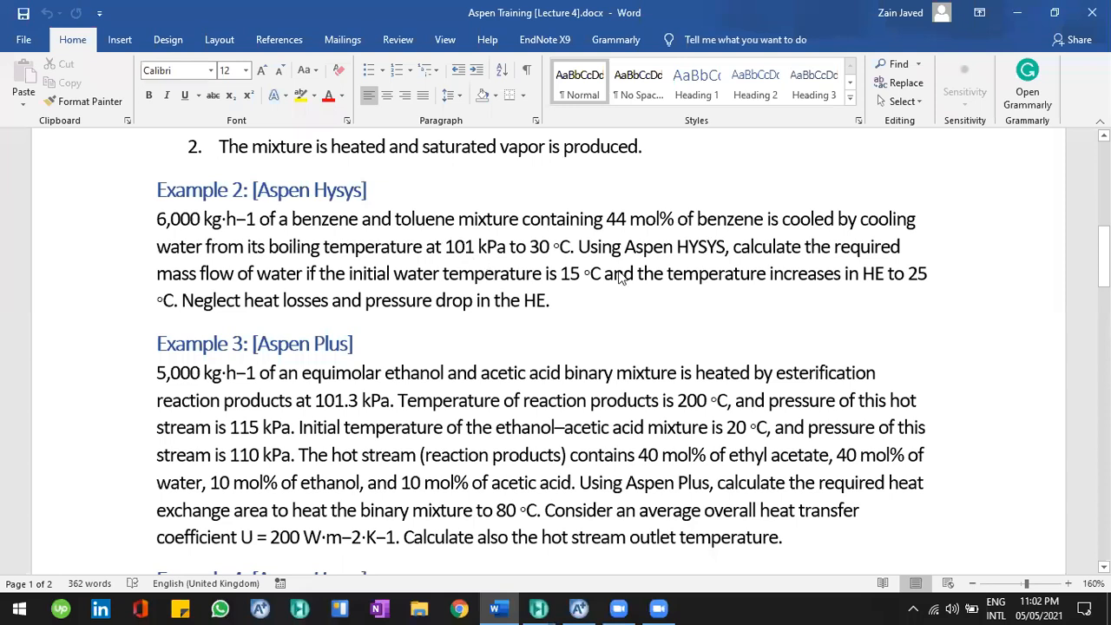
key("alt+Tab")
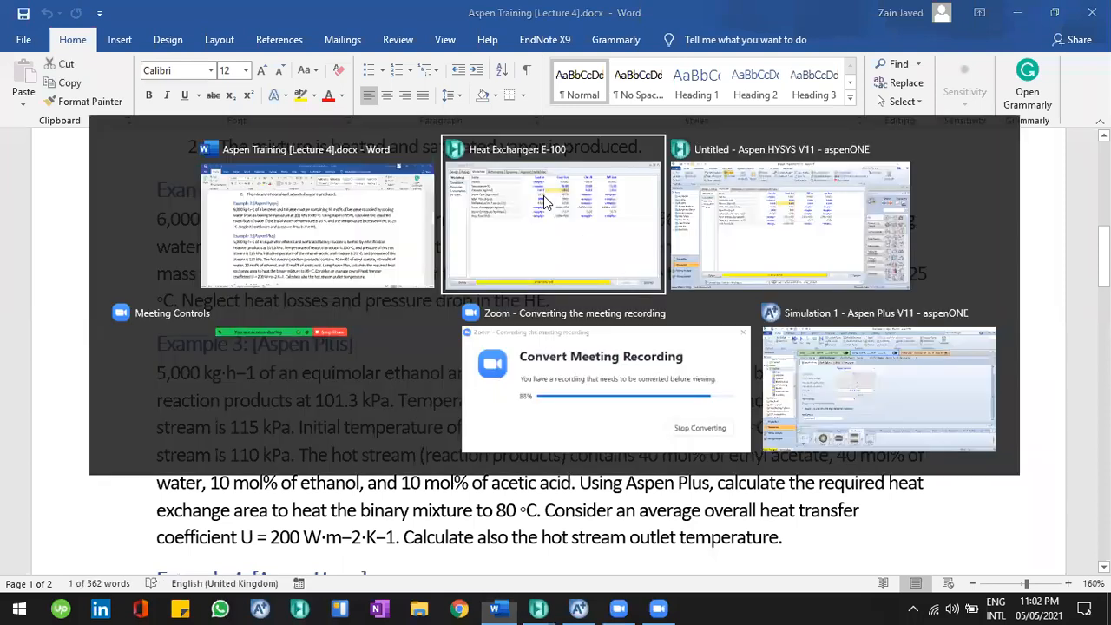
left_click(740, 186)
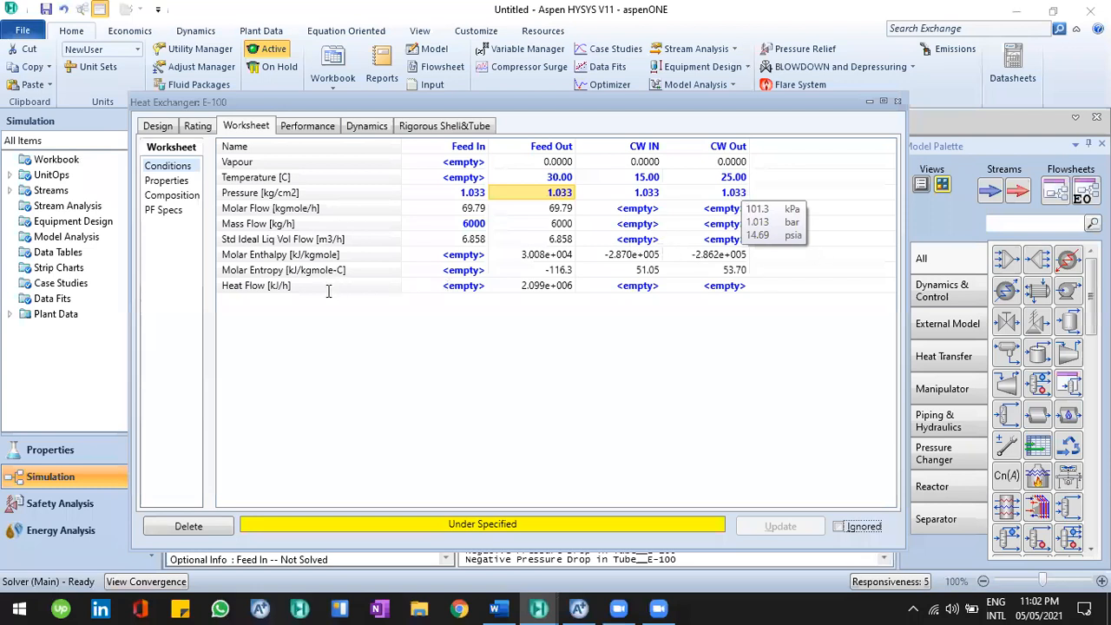
key("alt+Tab")
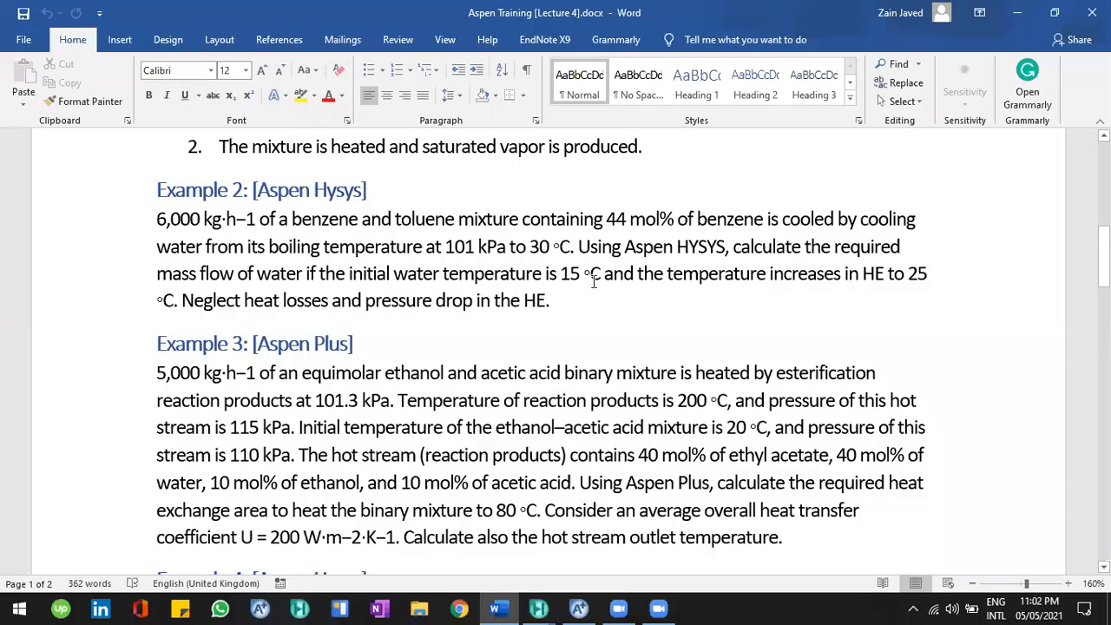
key("alt+Tab")
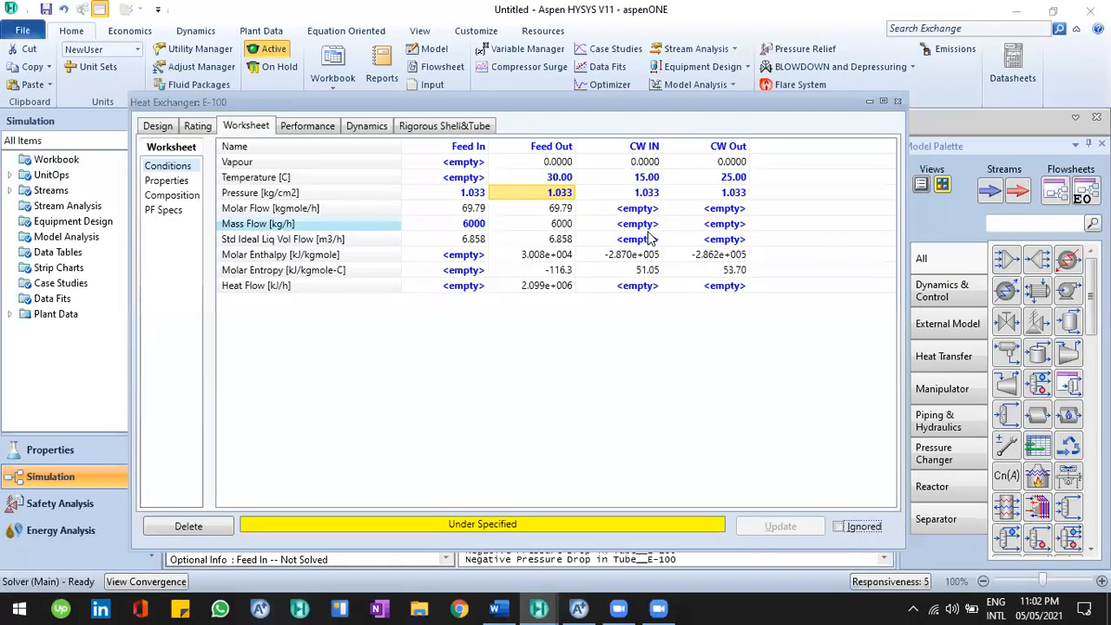
left_click(640, 179)
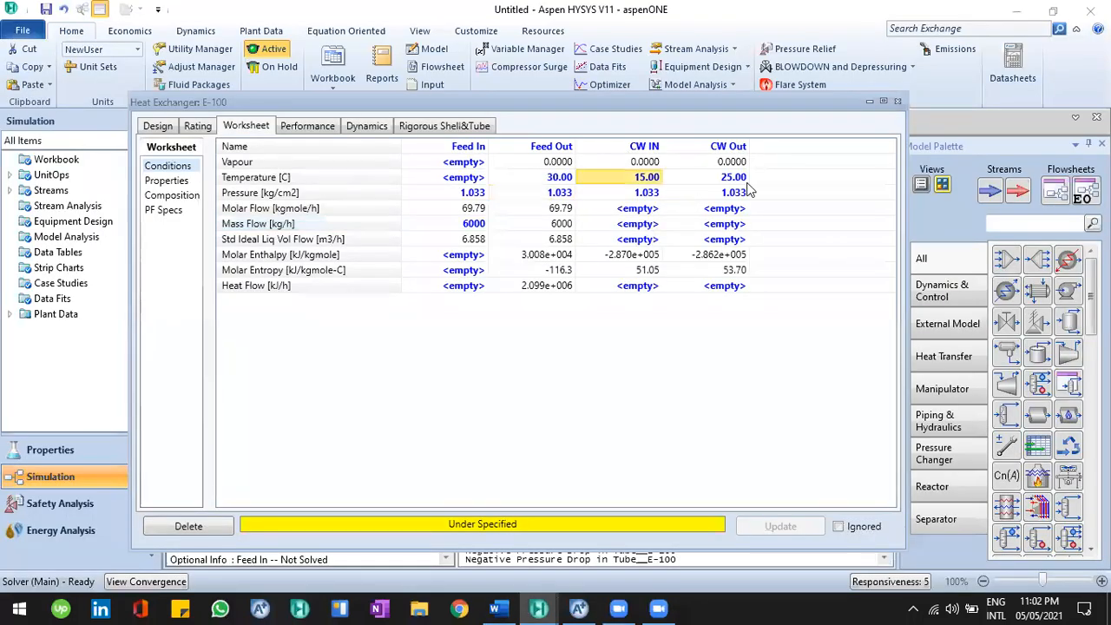
mouse_move(742, 182)
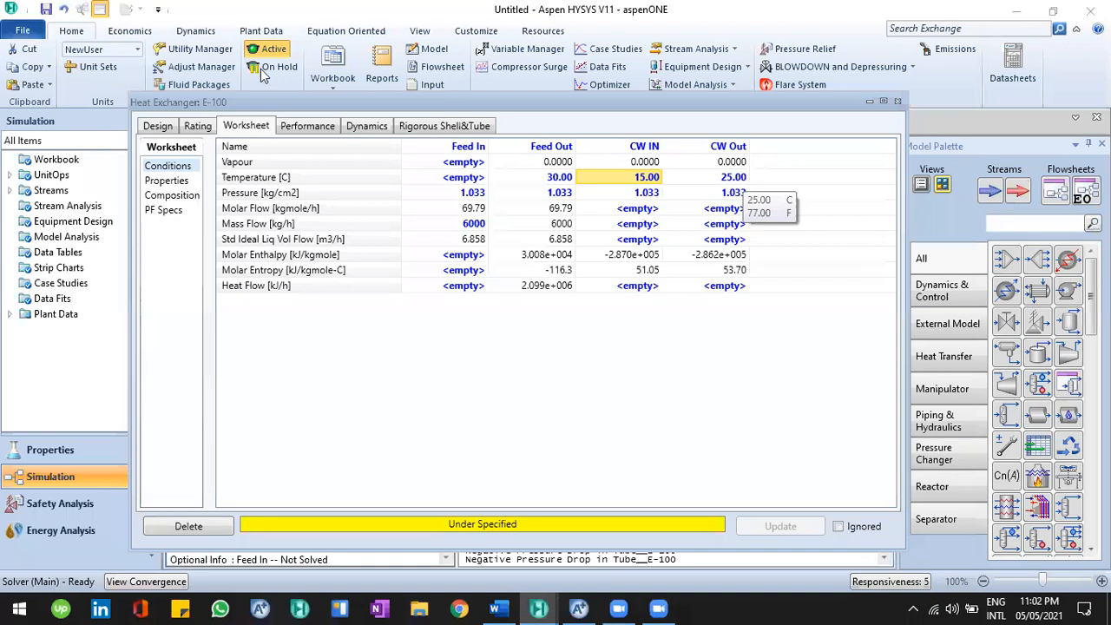
- Close the E-100 exchanger window, put the solver on hold and set it back to active
left_click(898, 104)
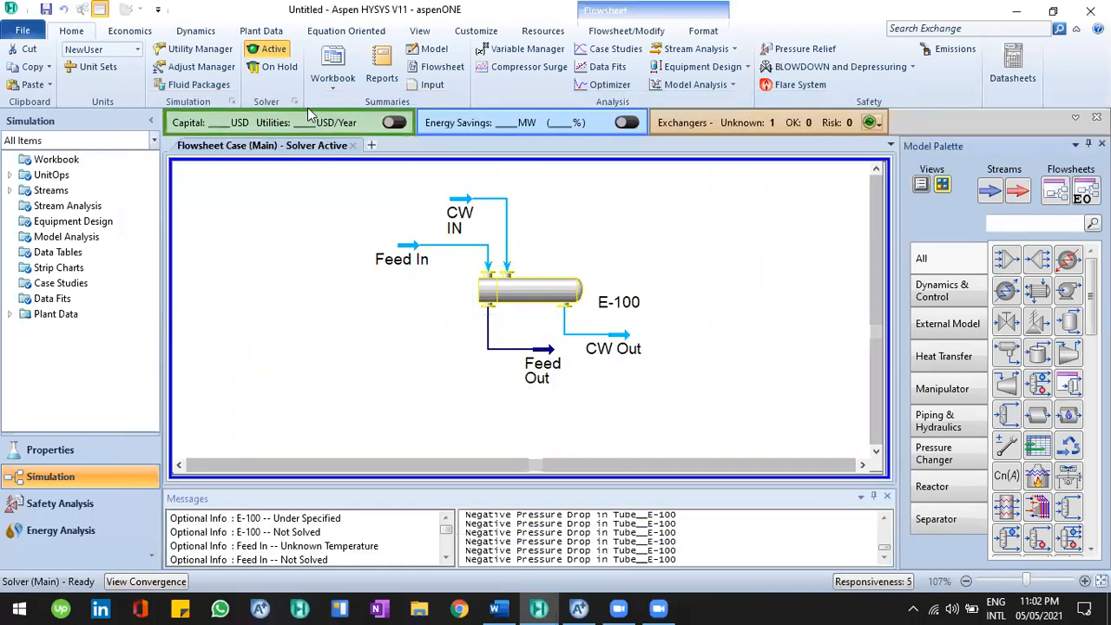
left_click(278, 67)
left_click(269, 49)
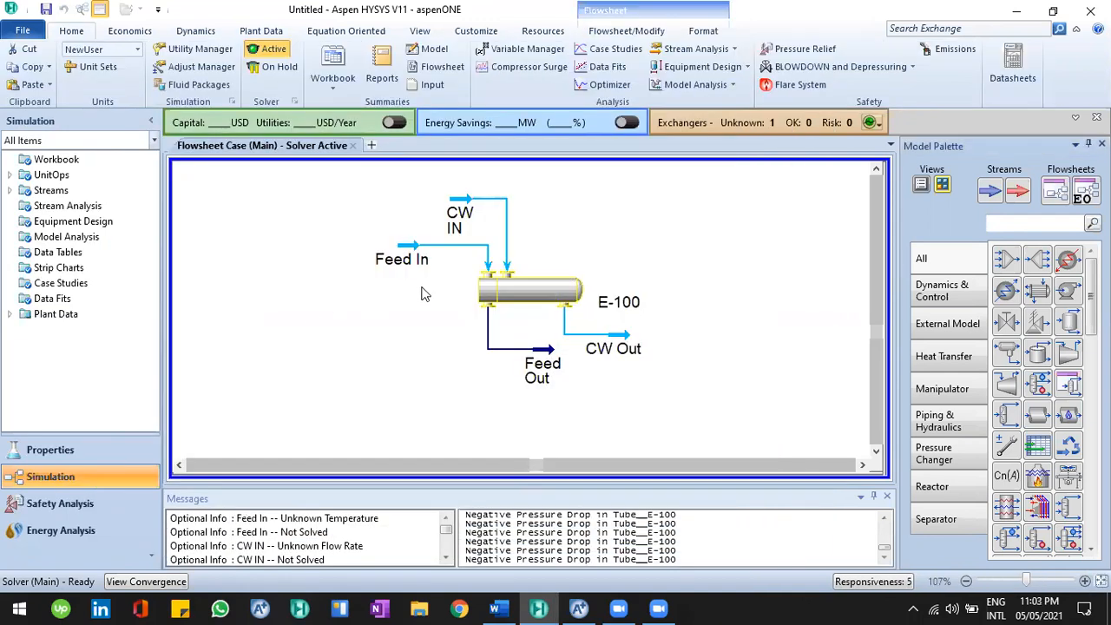
- Review the pressures, temperatures and mass flows of all four streams in the model summary grid, and close the grid
left_click_drag(354, 185, 690, 402)
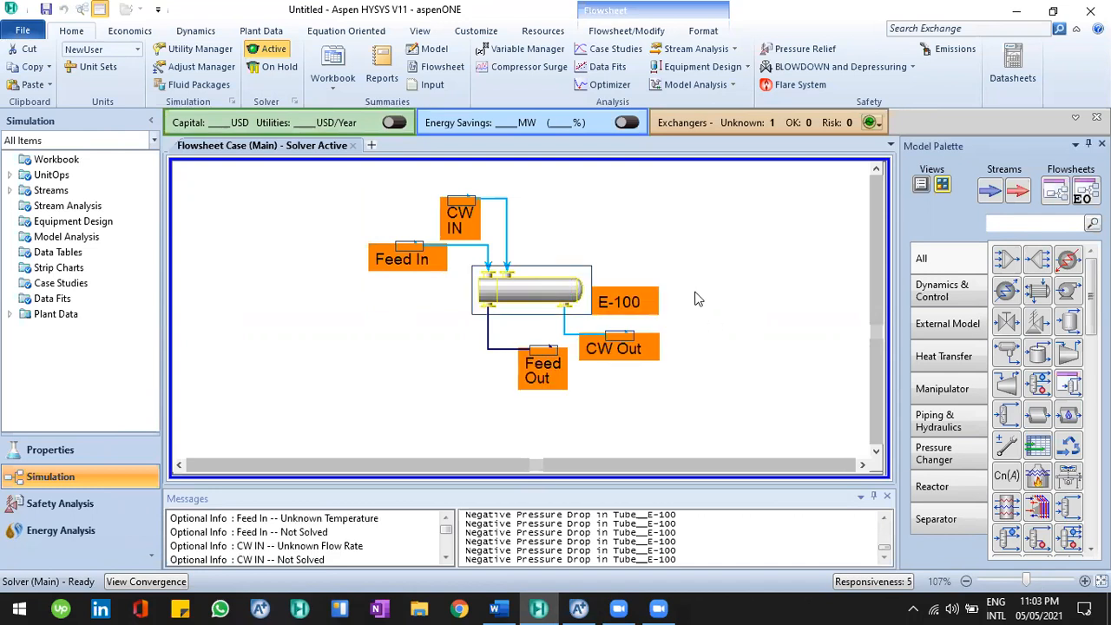
left_click(430, 52)
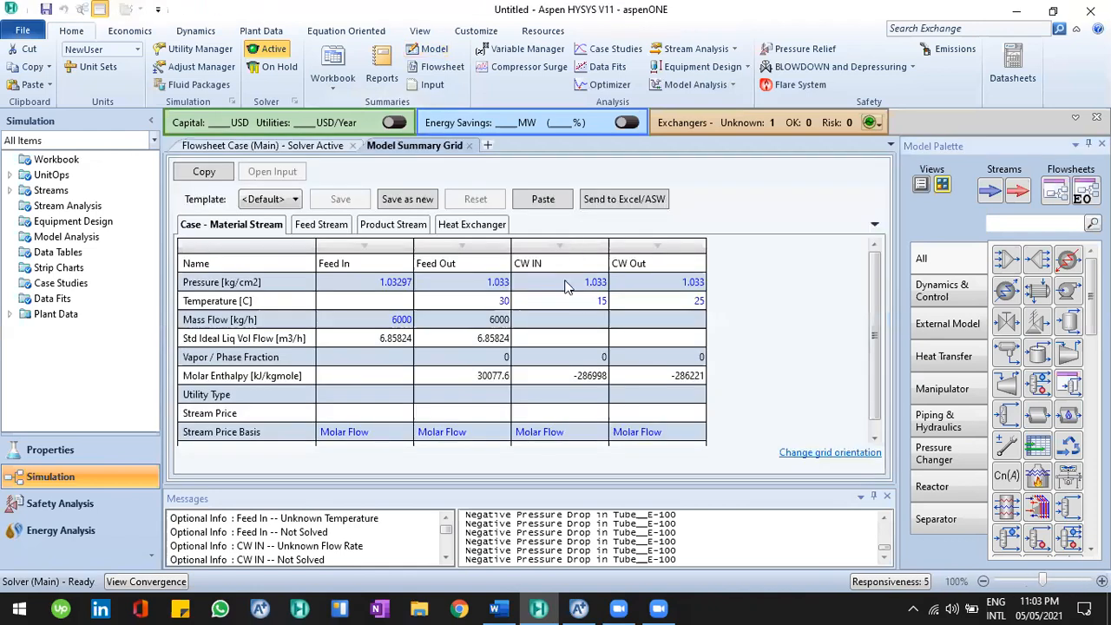
left_click(569, 319)
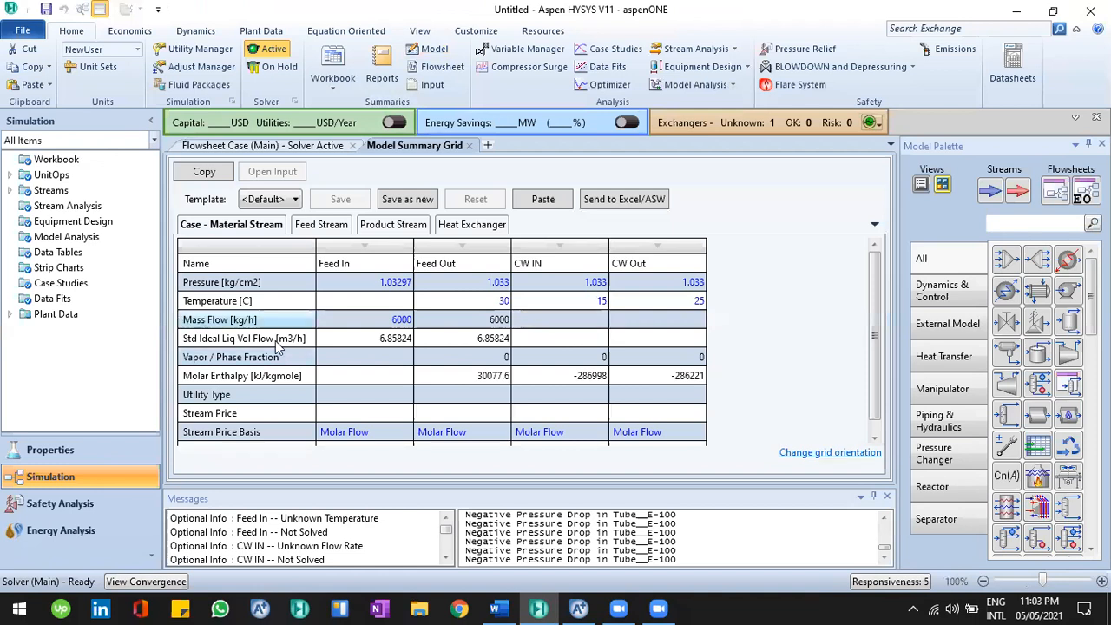
left_click(469, 148)
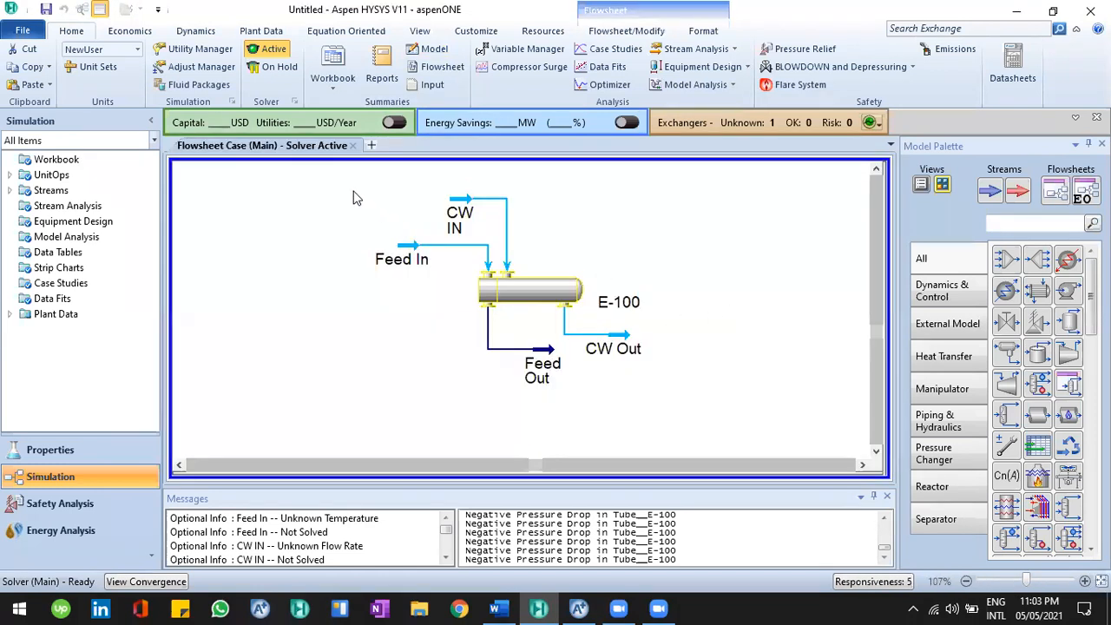
- Reopen the E-100 heat exchanger from the flowsheet and examine its rating data and design parameters
key("ctrl+a")
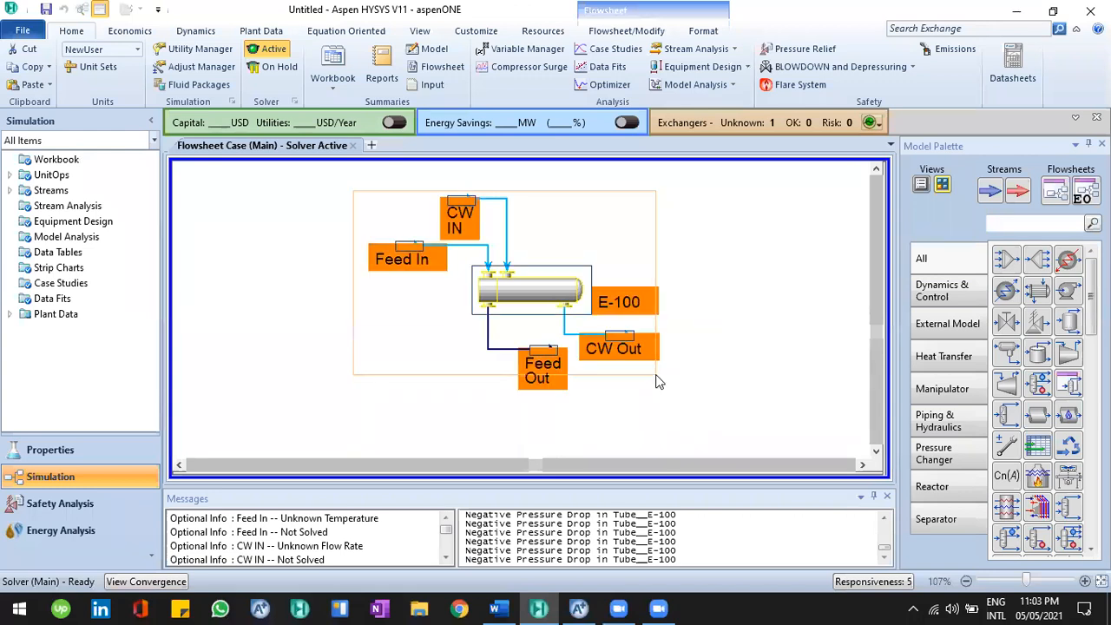
left_click(525, 288)
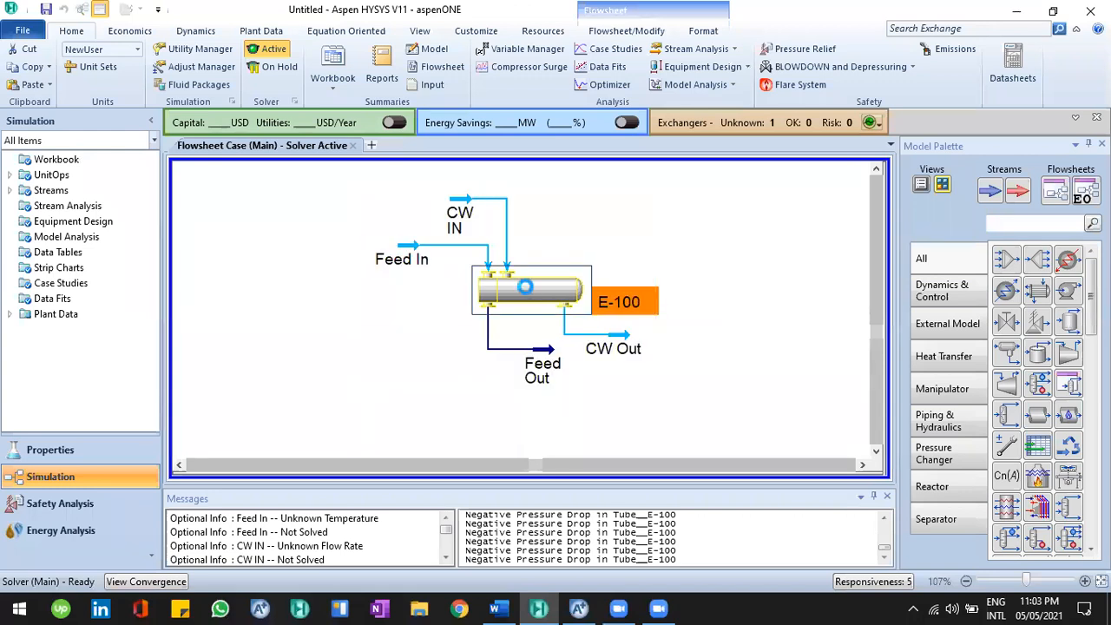
double_click(560, 276)
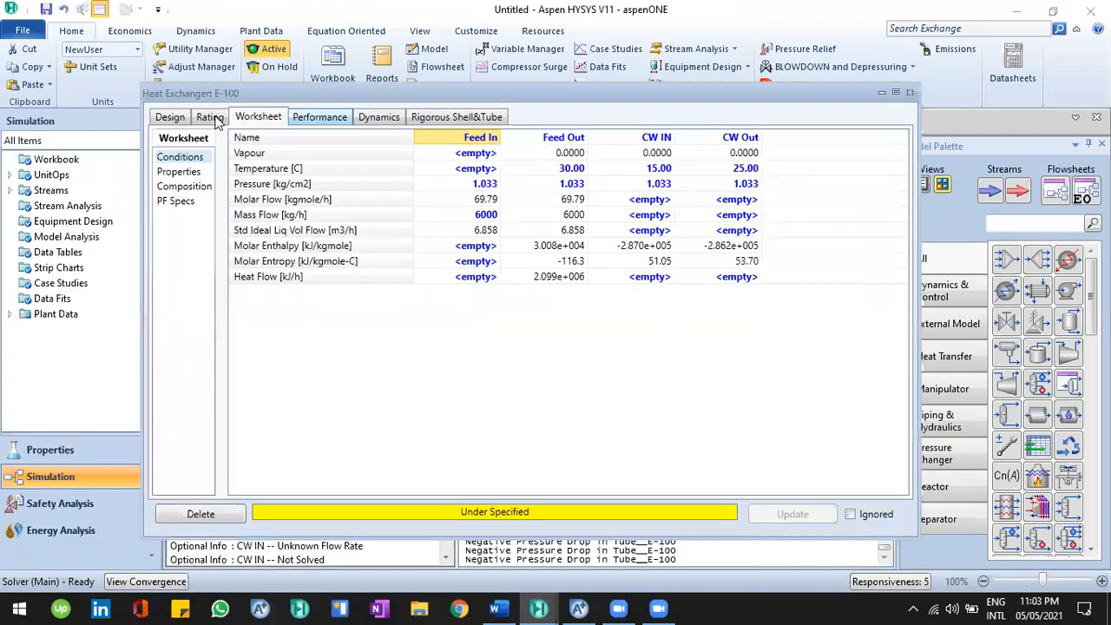
left_click(209, 117)
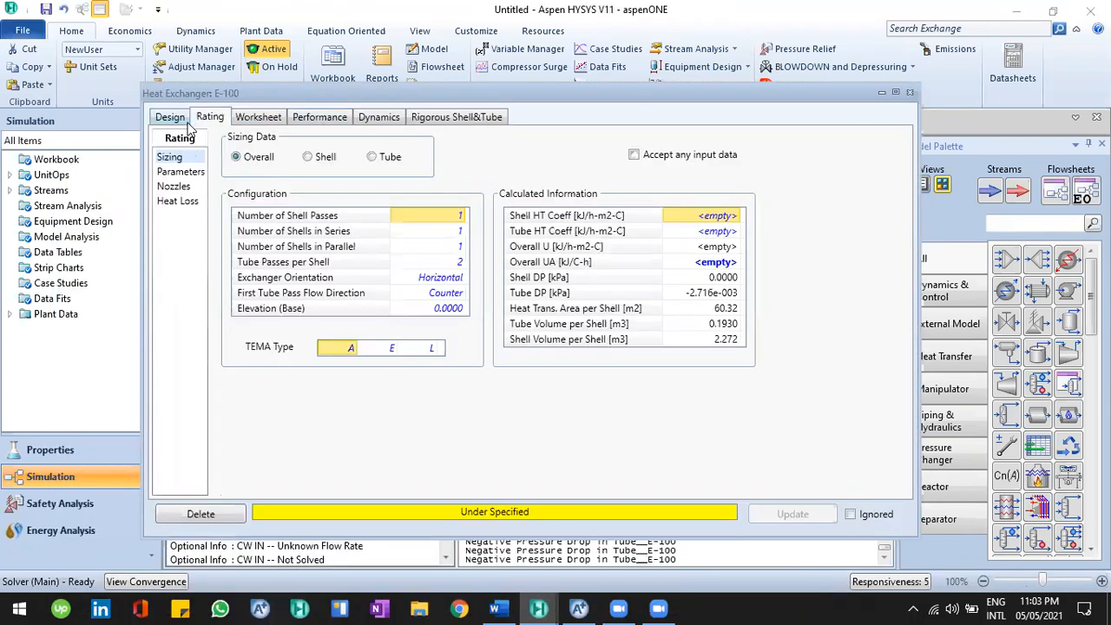
left_click(171, 116)
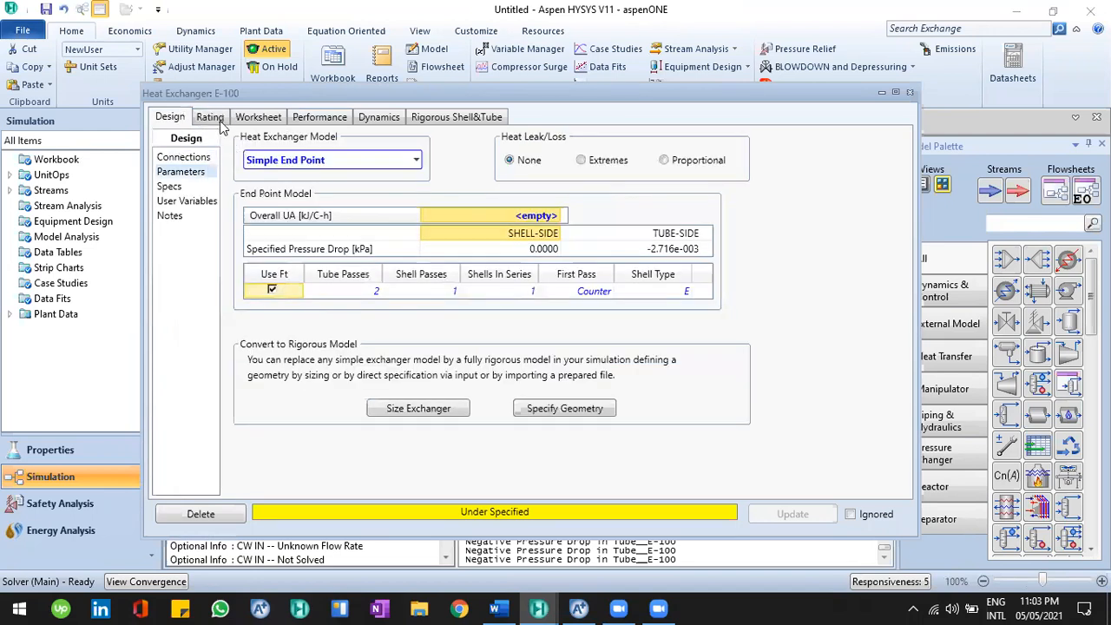
- Try swapping the exchanger's shell-side and tube-side streams, check the parameters and worksheet, and swap the streams back
left_click(189, 158)
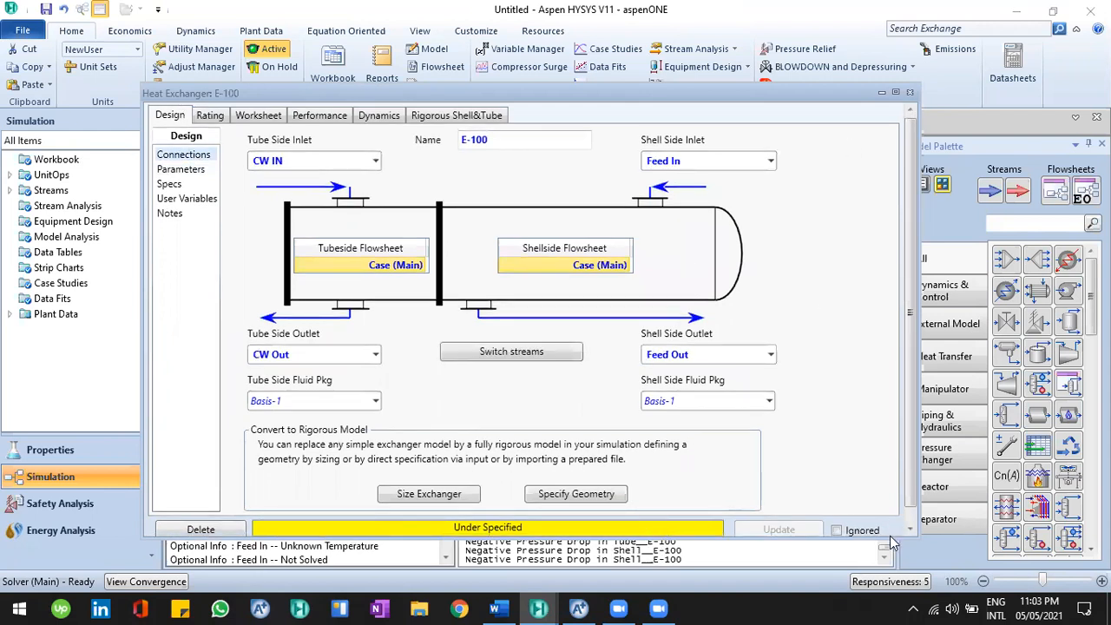
left_click_drag(889, 539, 880, 573)
left_click_drag(524, 101, 530, 51)
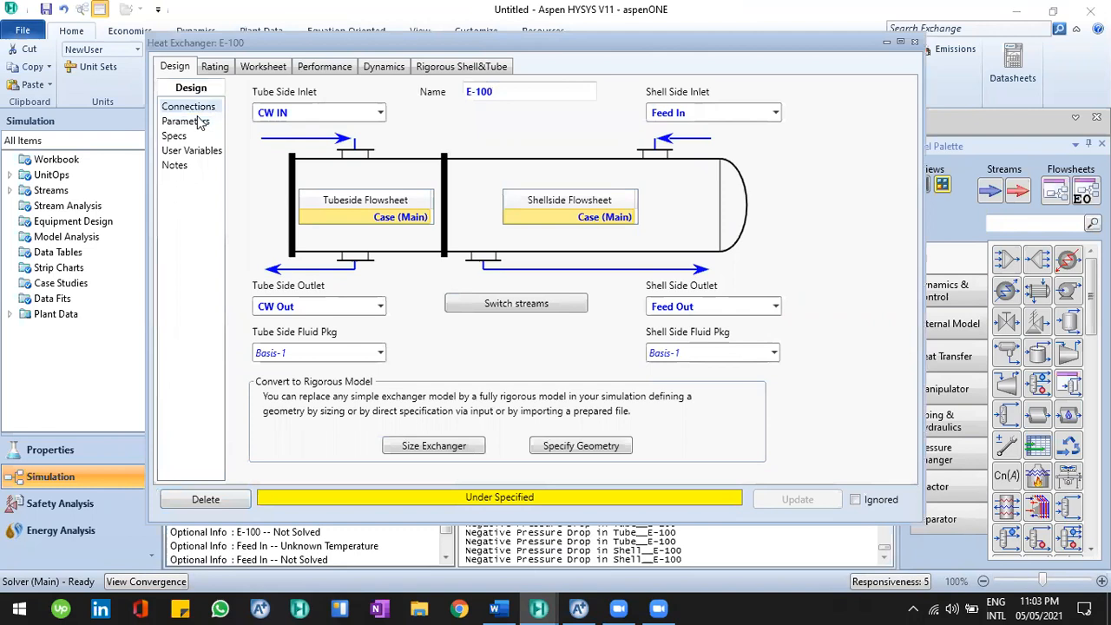
left_click(185, 122)
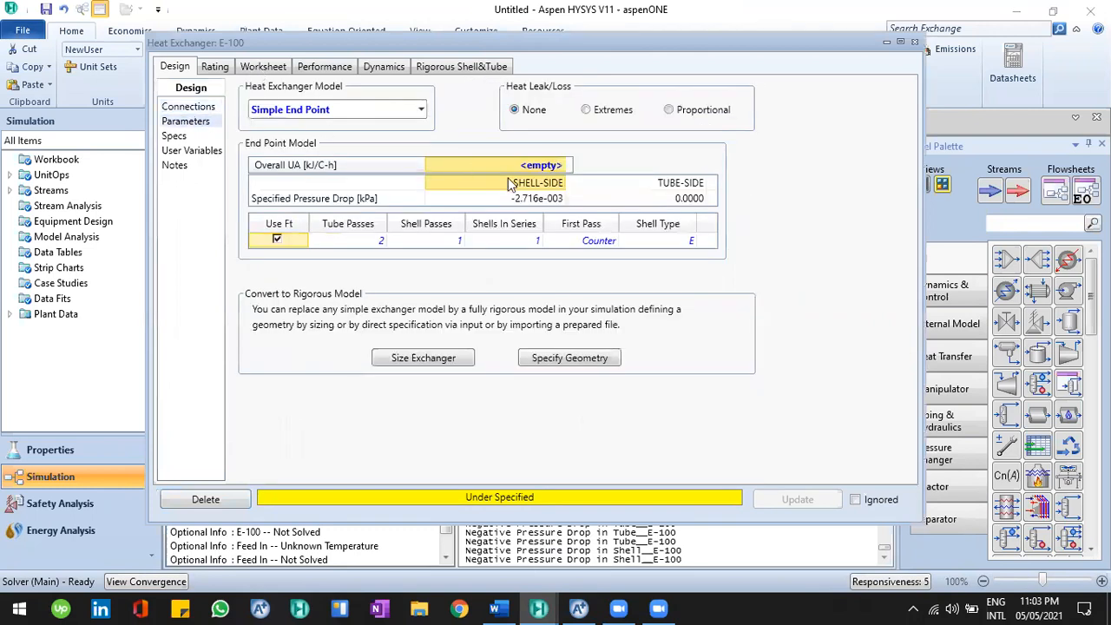
left_click(263, 67)
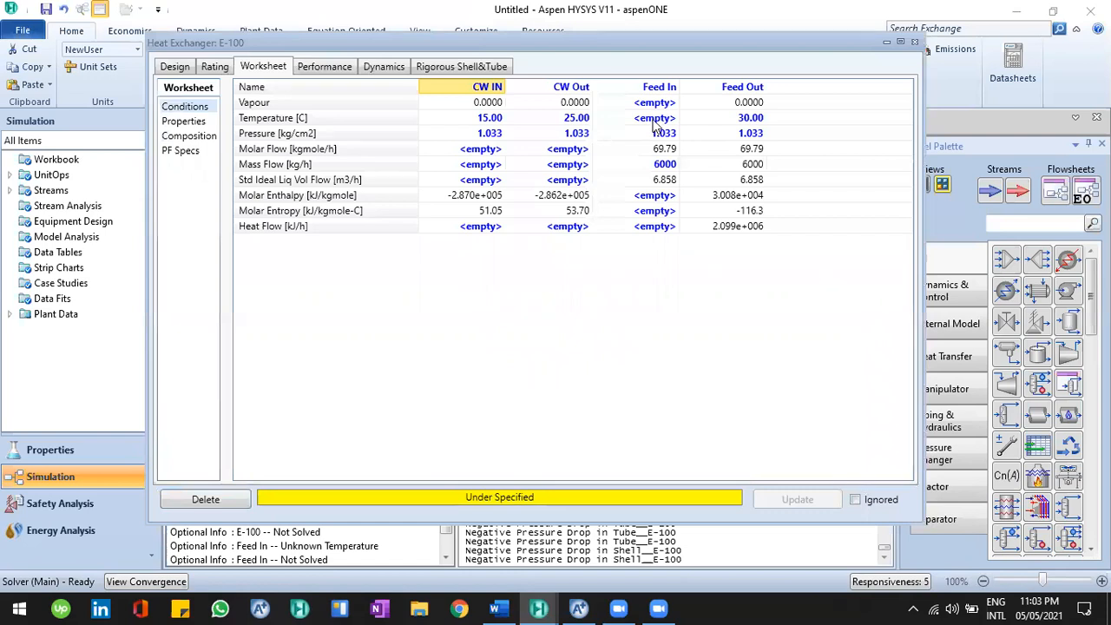
left_click(178, 67)
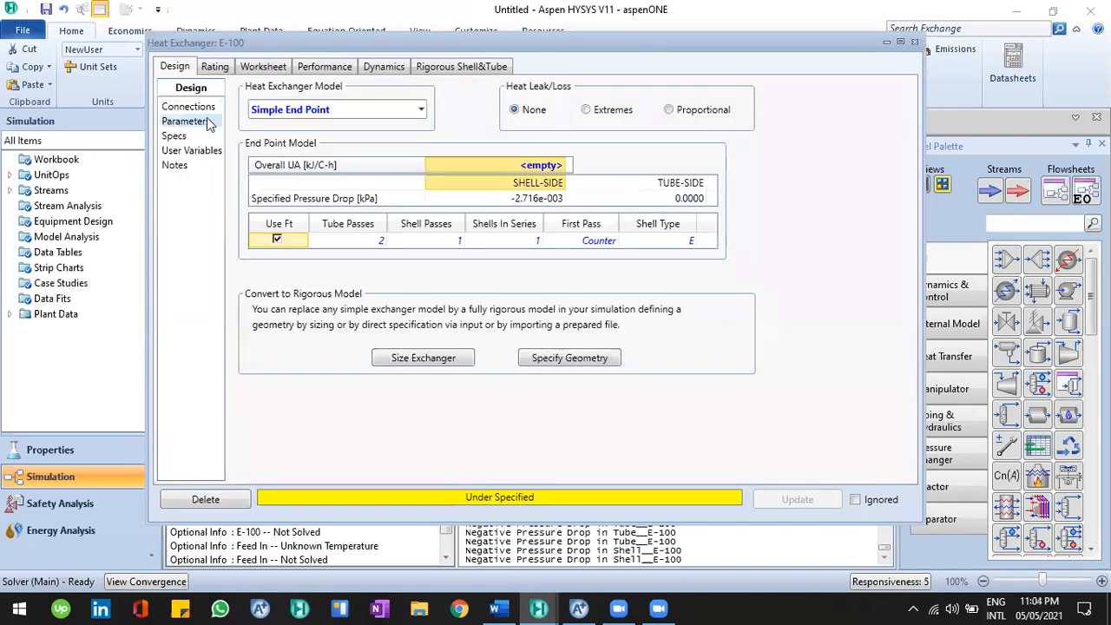
left_click(201, 106)
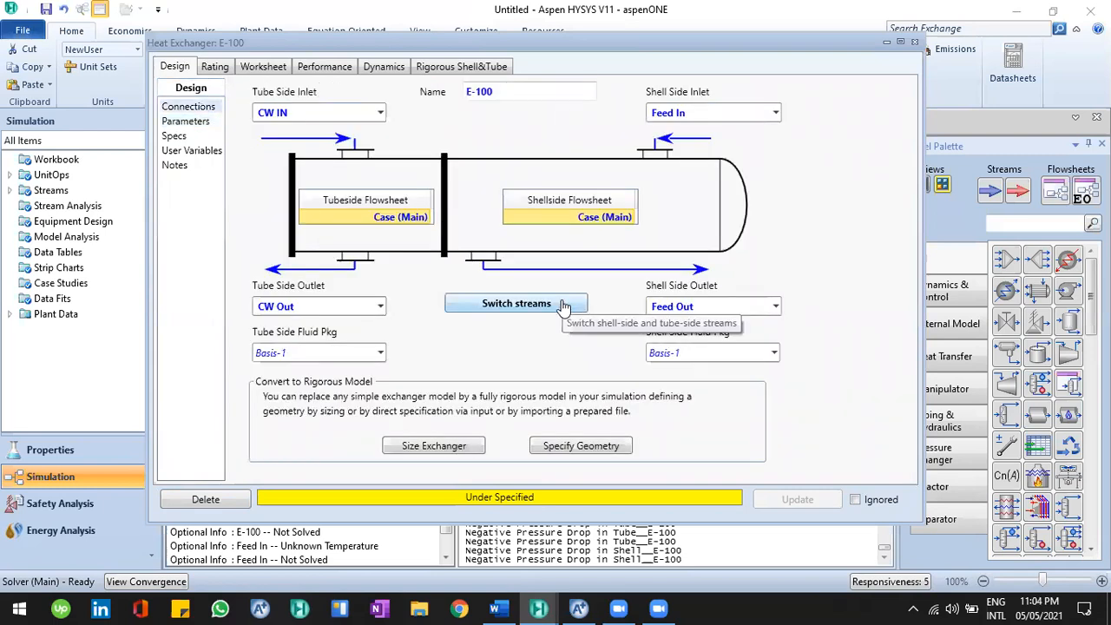
left_click(565, 306)
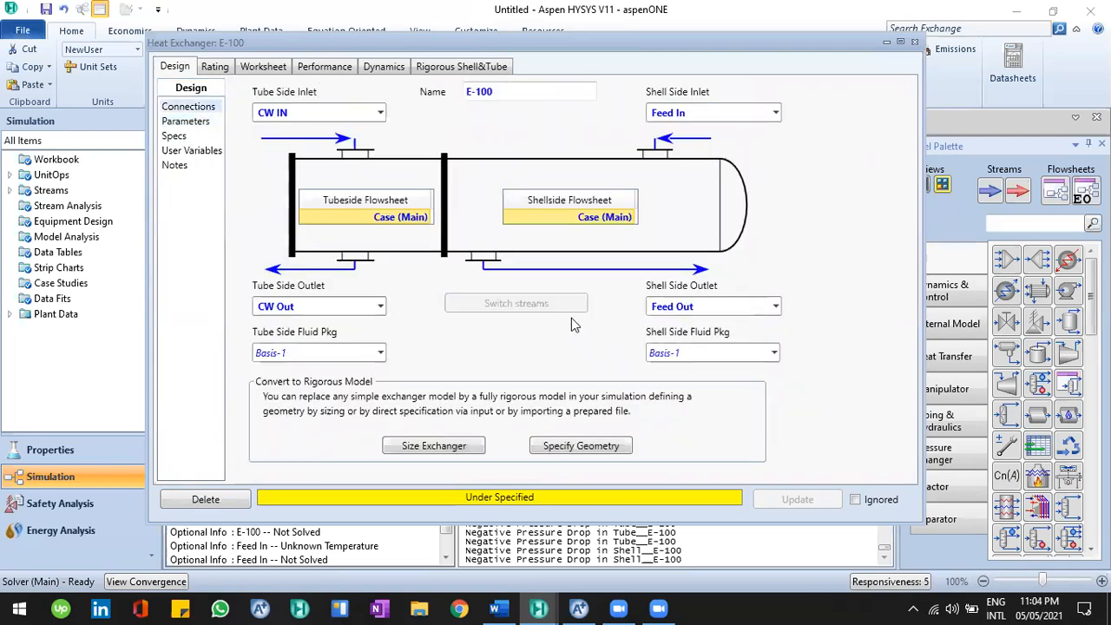
- Rename the heat exchanger as hX
left_click(521, 95)
type("h")
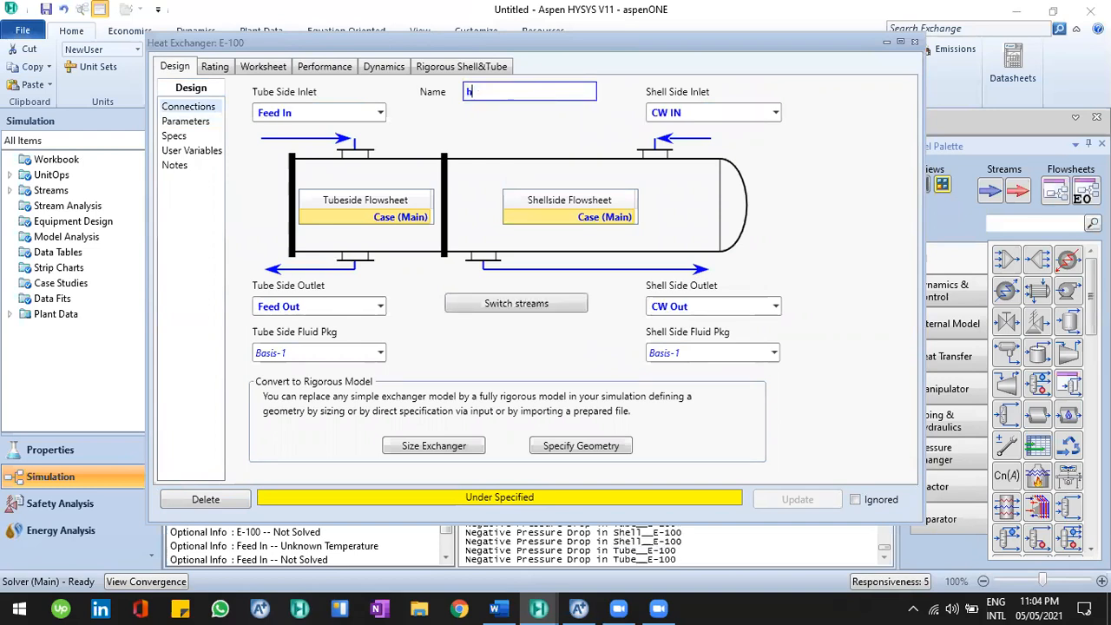
type("X")
key("Return")
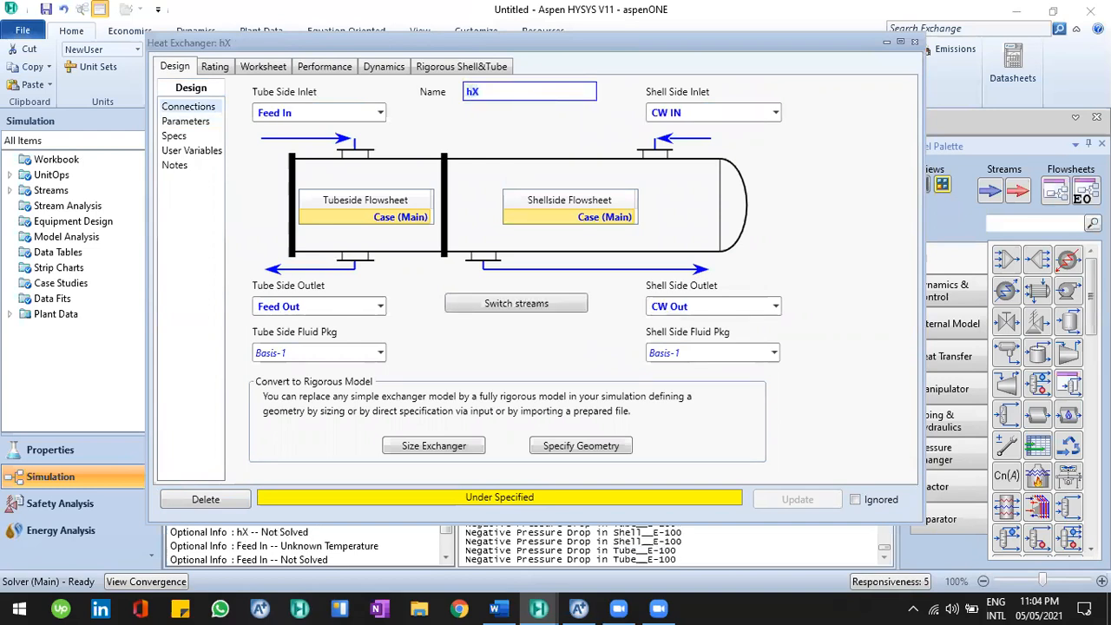
- Check the hX design parameters, stream conditions and compositions against the Example 2 statement in Word
left_click(216, 70)
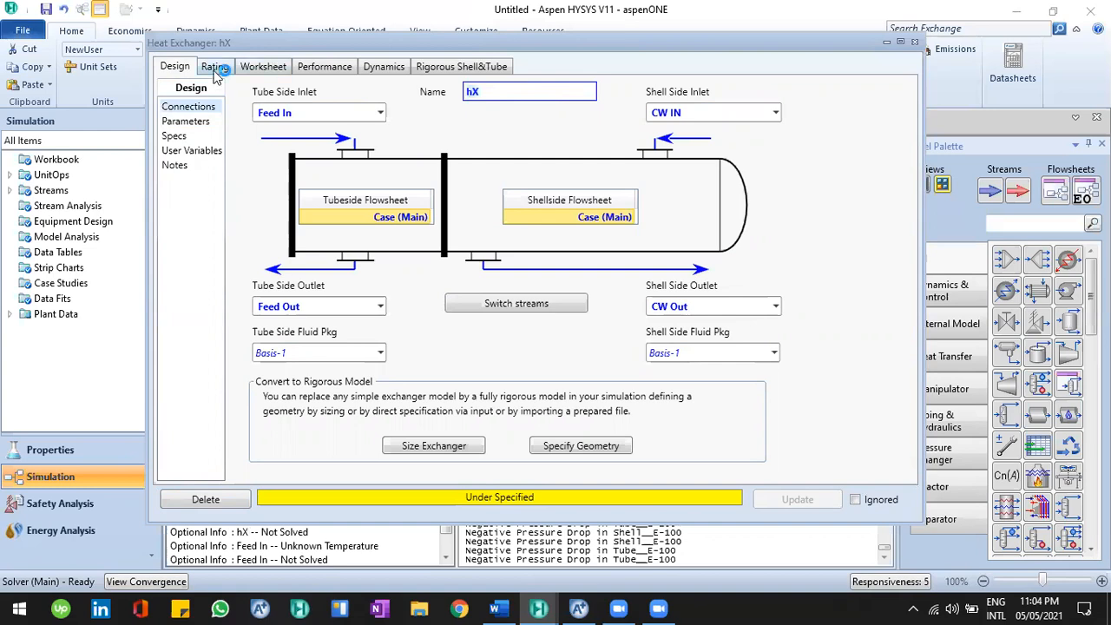
left_click(189, 121)
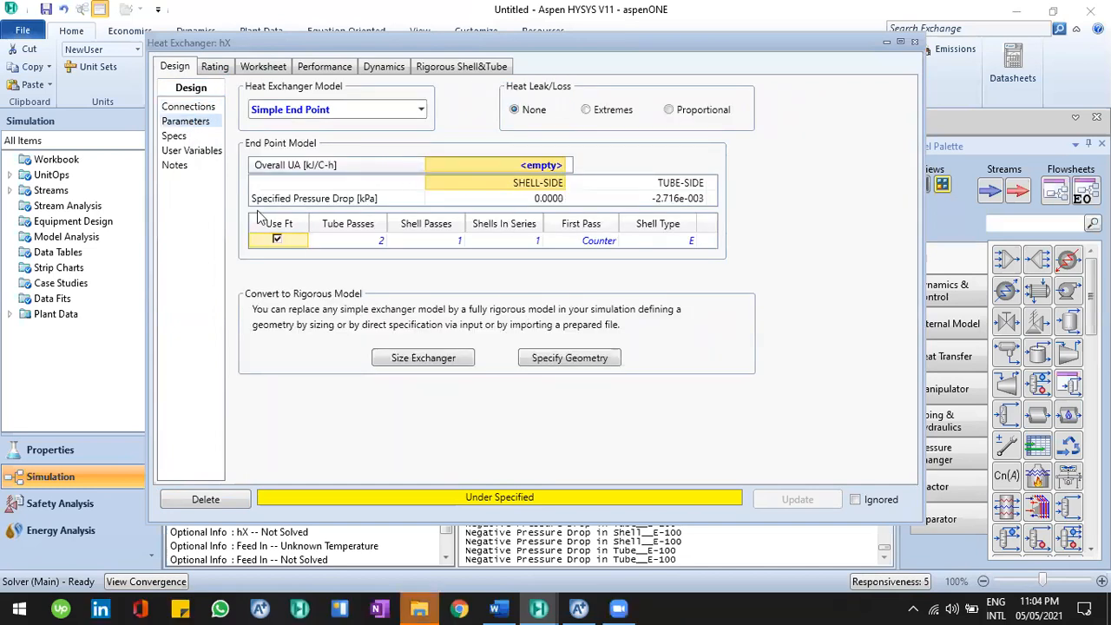
left_click(260, 70)
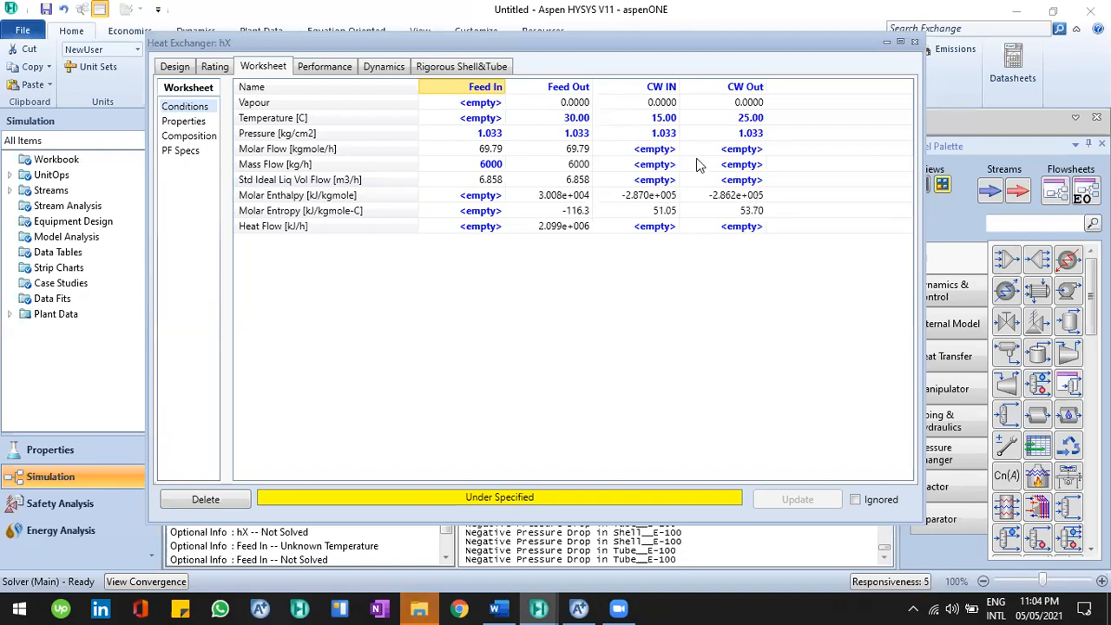
left_click(496, 607)
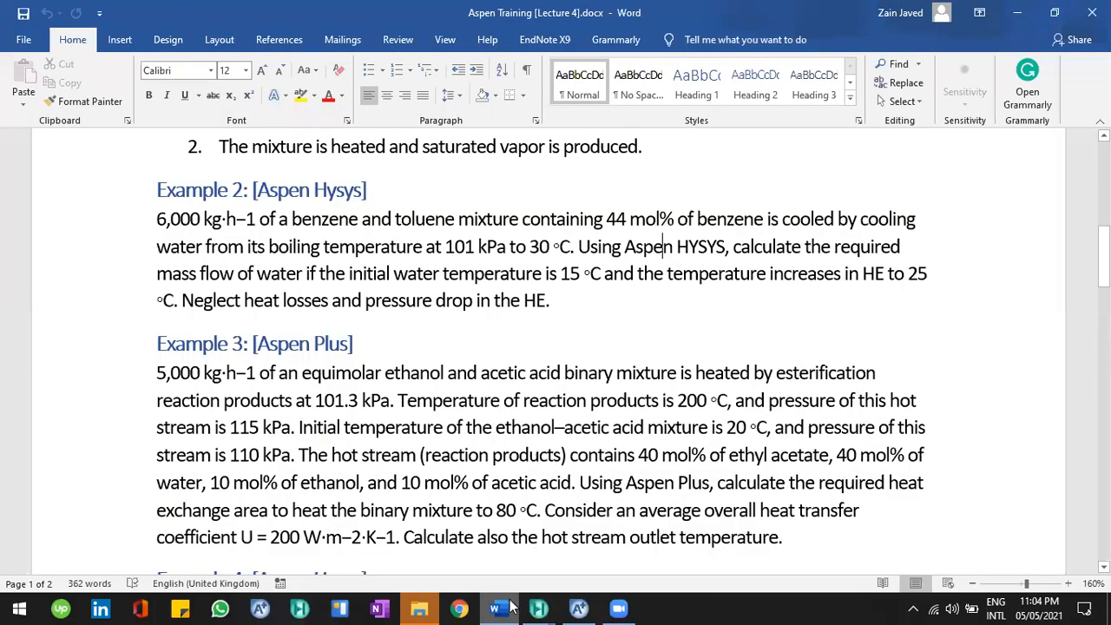
key("alt+Tab")
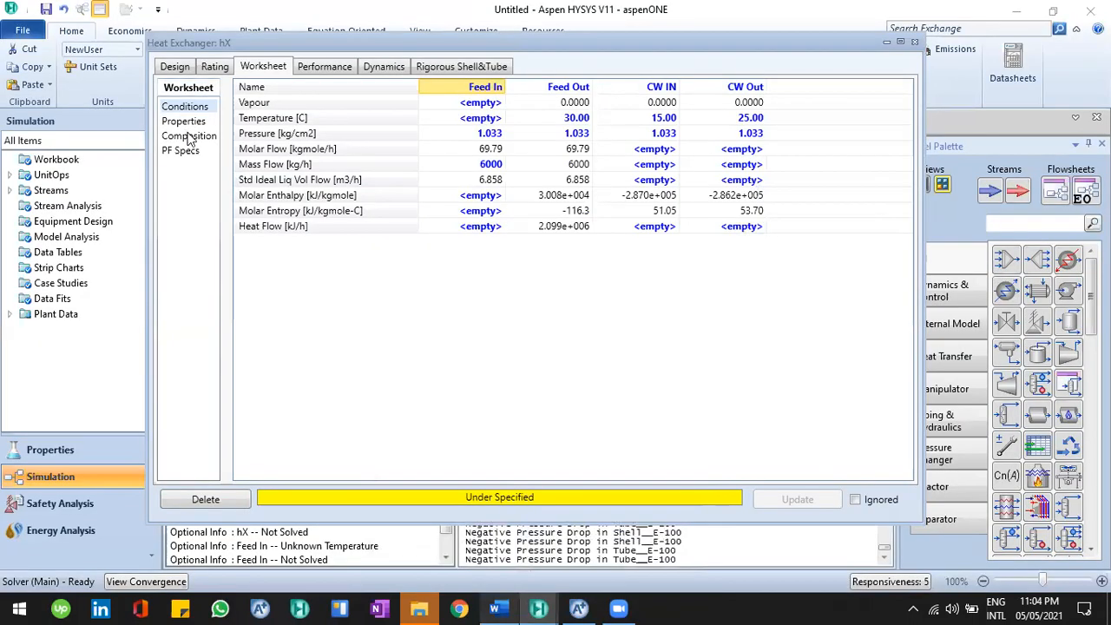
left_click(193, 141)
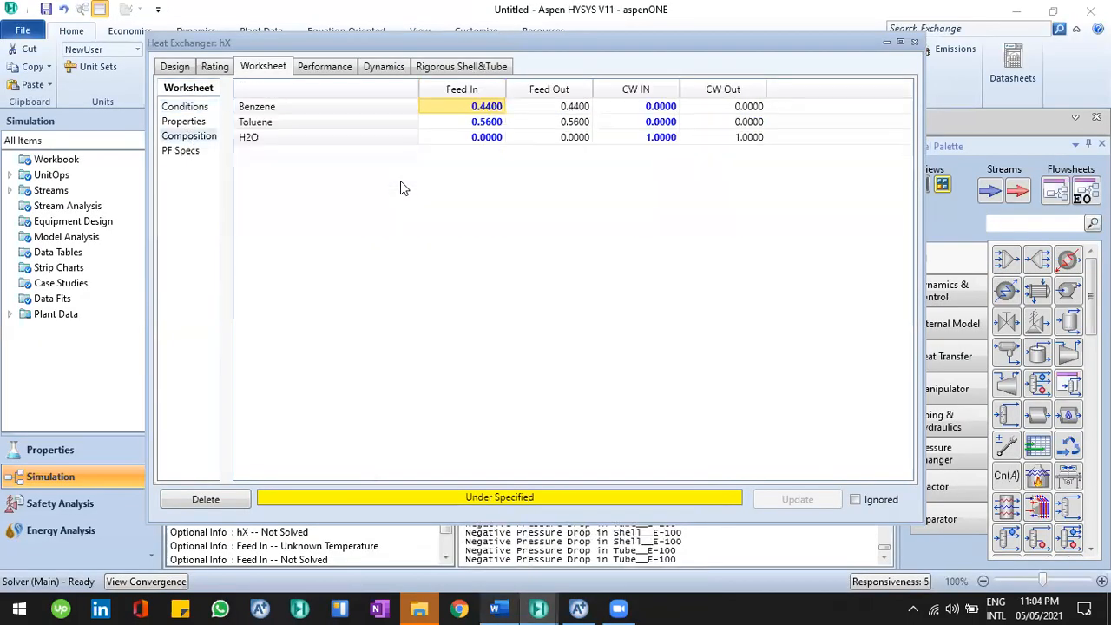
- Re-enter the benzene fraction of the Feed In stream as .44 in the exchanger's composition worksheet
left_click(488, 122)
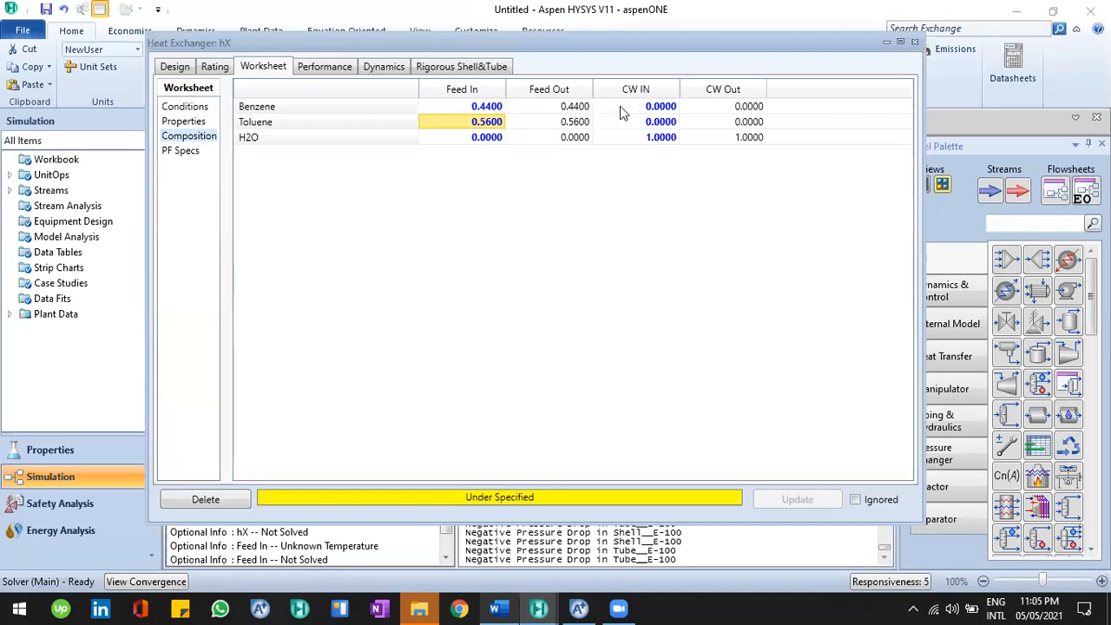
left_click(491, 108)
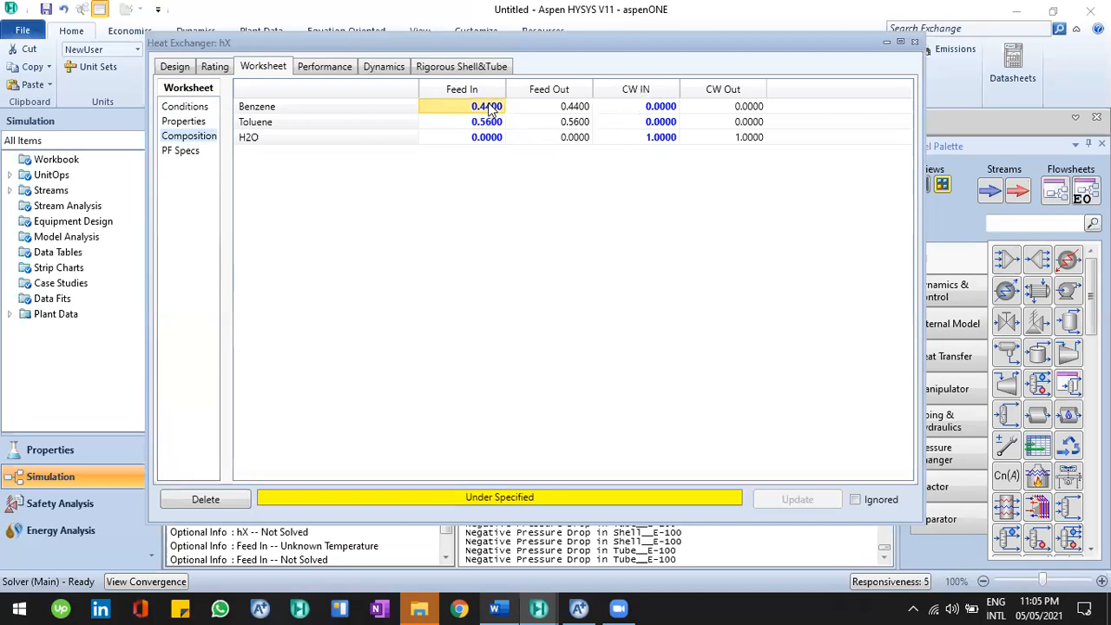
left_click(492, 108)
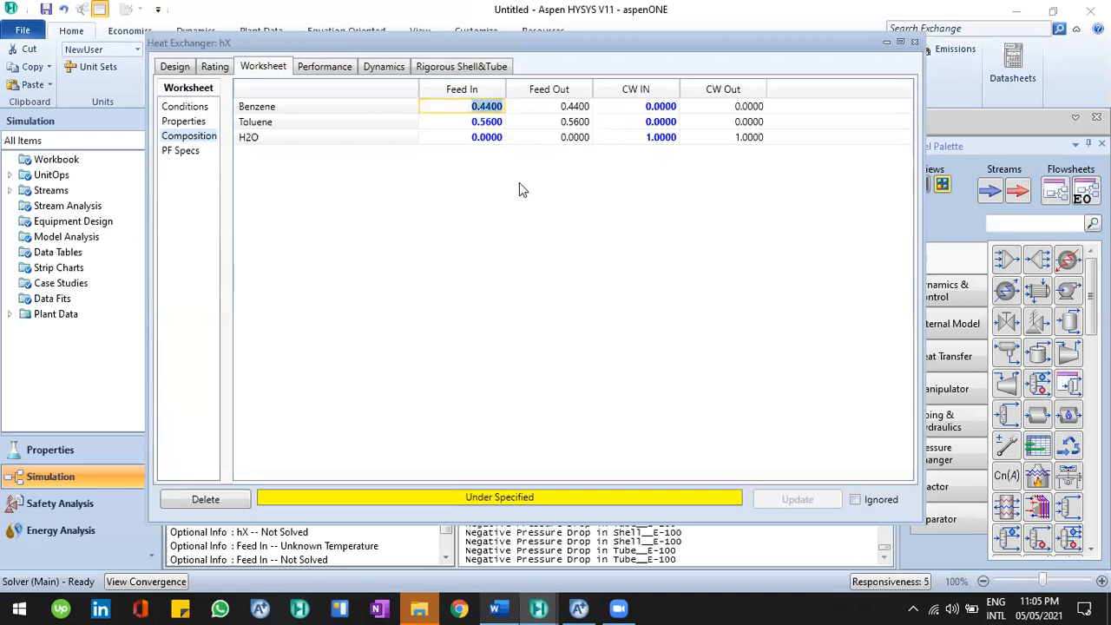
type(".44")
key("Return")
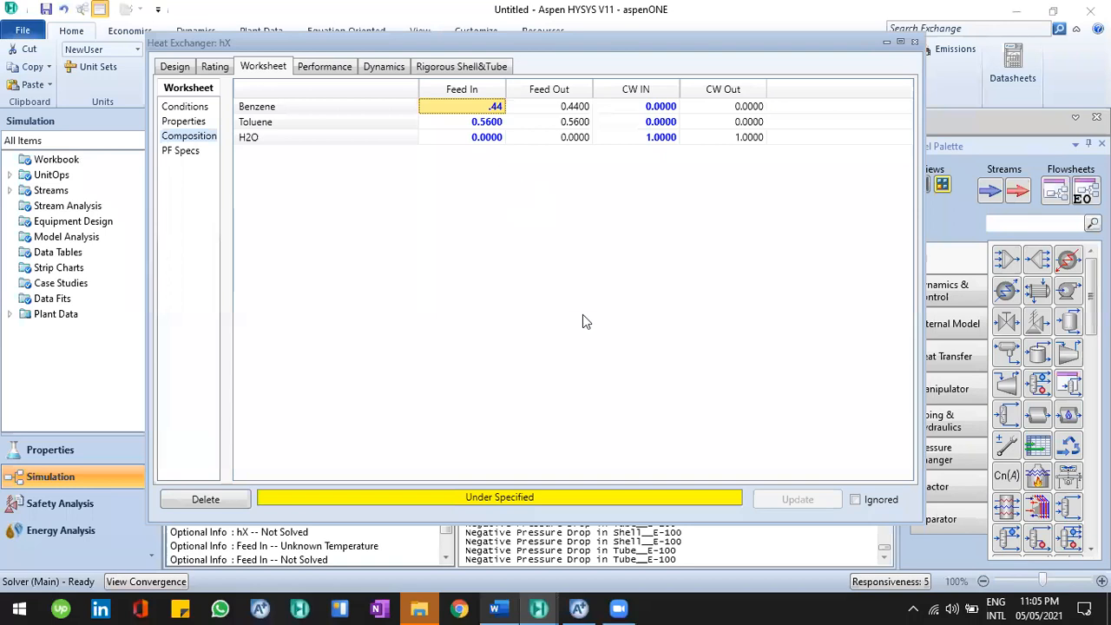
- Compare the HYSYS feed composition with the Example 2 statement in Word and check the stated feed mass flow
left_click(500, 608)
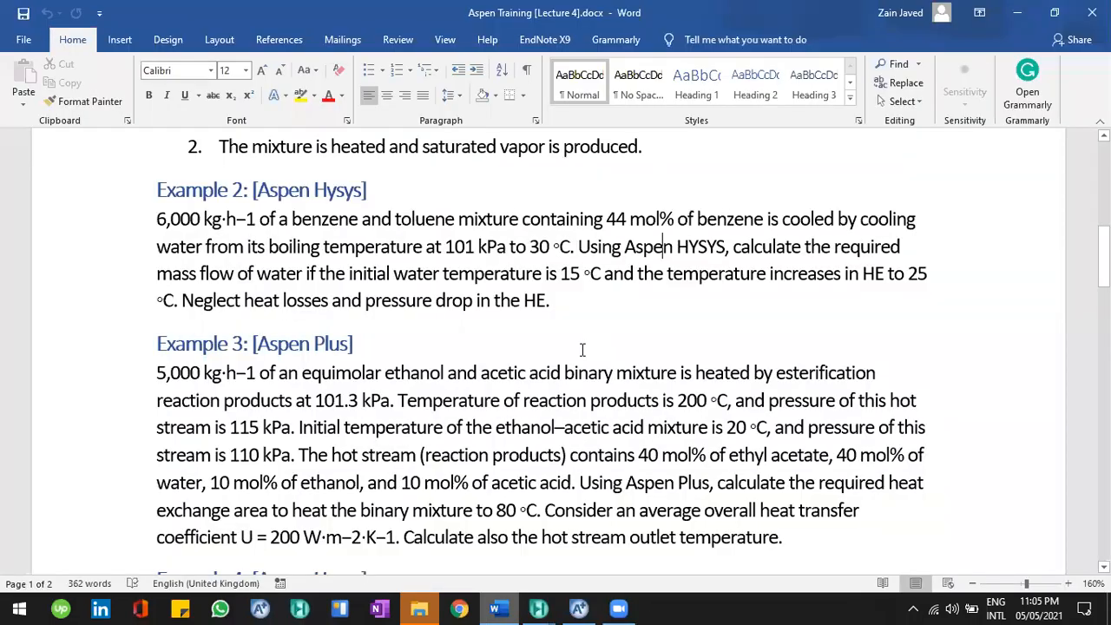
left_click(660, 224)
mouse_move(547, 608)
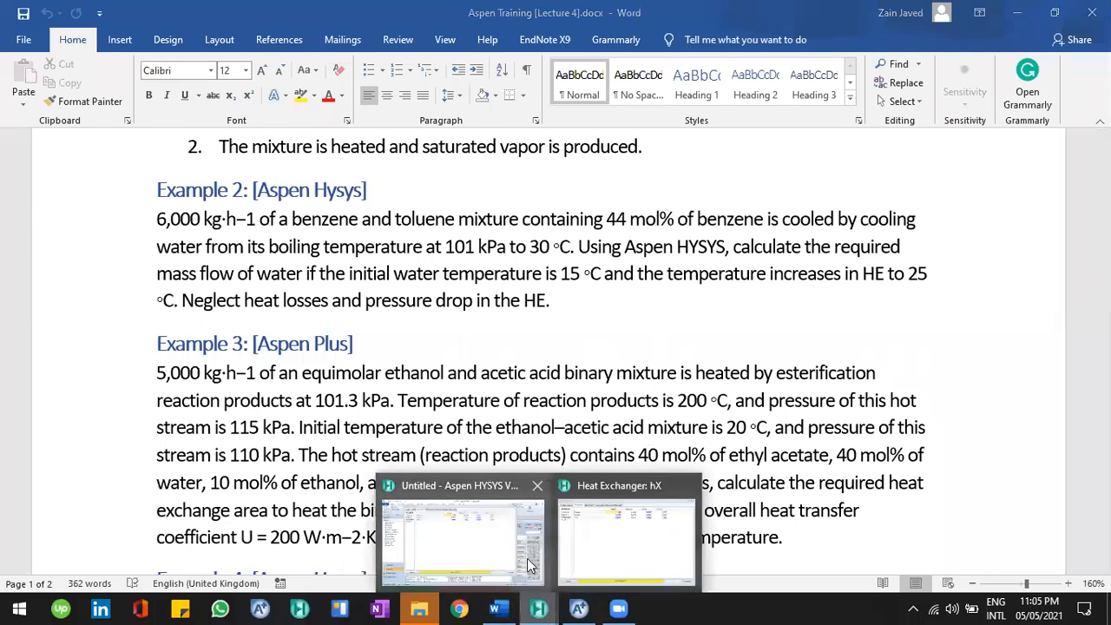
left_click(531, 569)
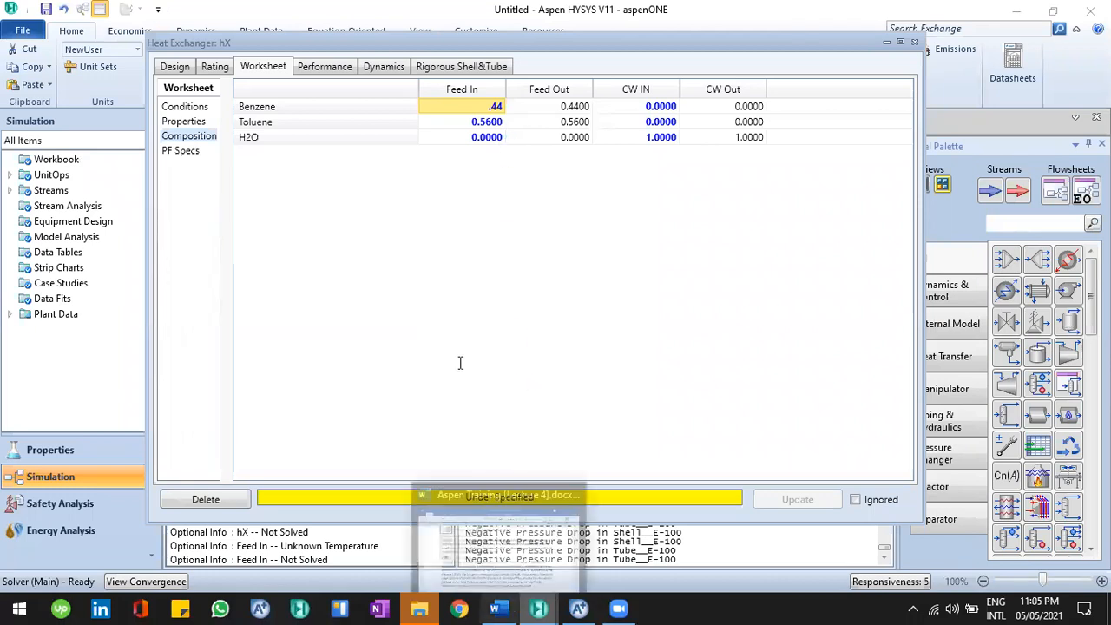
key("alt+Tab")
left_click_drag(158, 219, 258, 226)
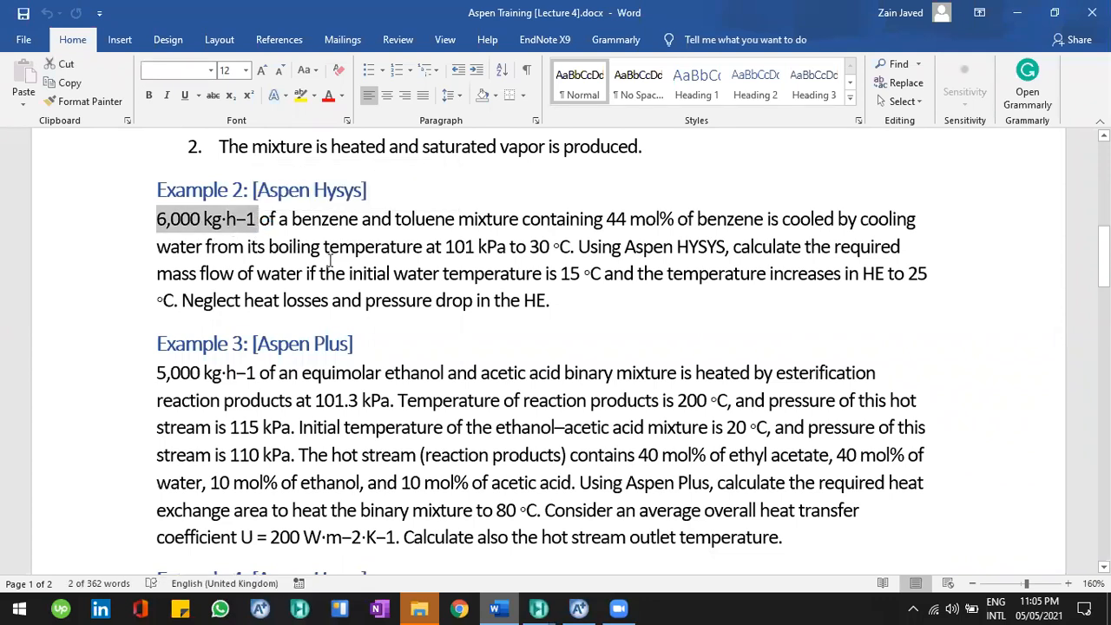
left_click(522, 556)
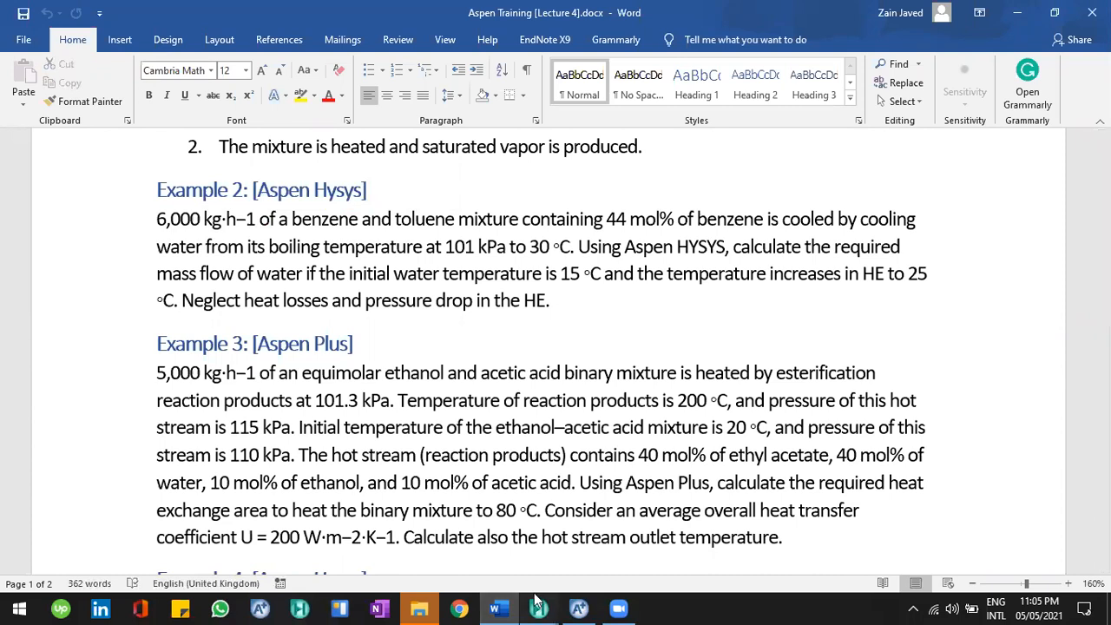
- Try to return to the HYSYS exchanger window, and minimize the Word document
left_click(539, 608)
left_click(503, 544)
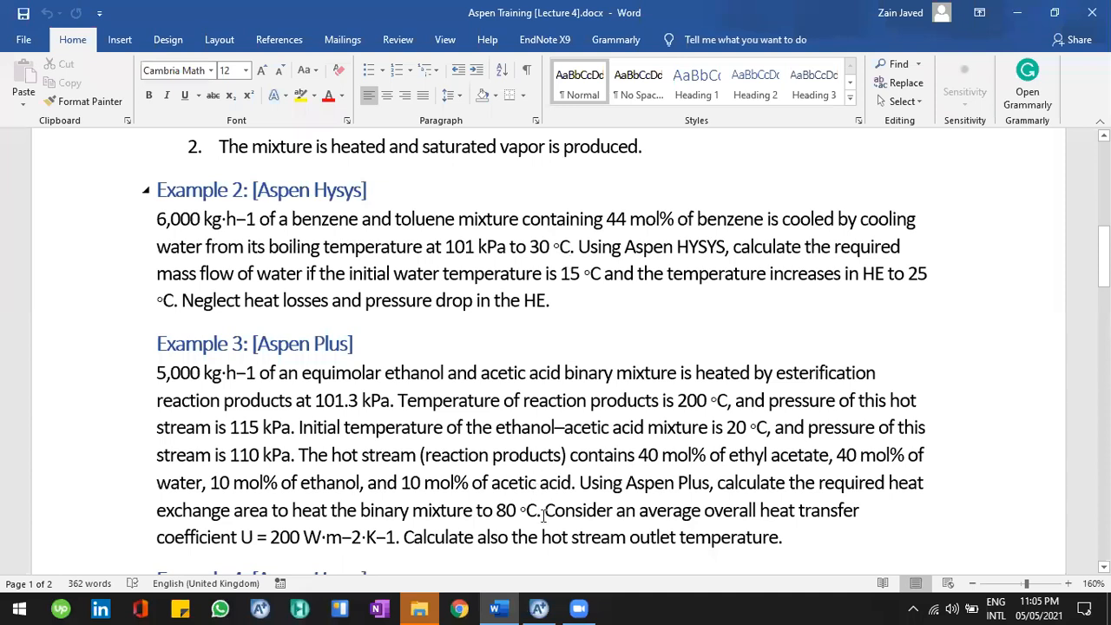
left_click(1017, 12)
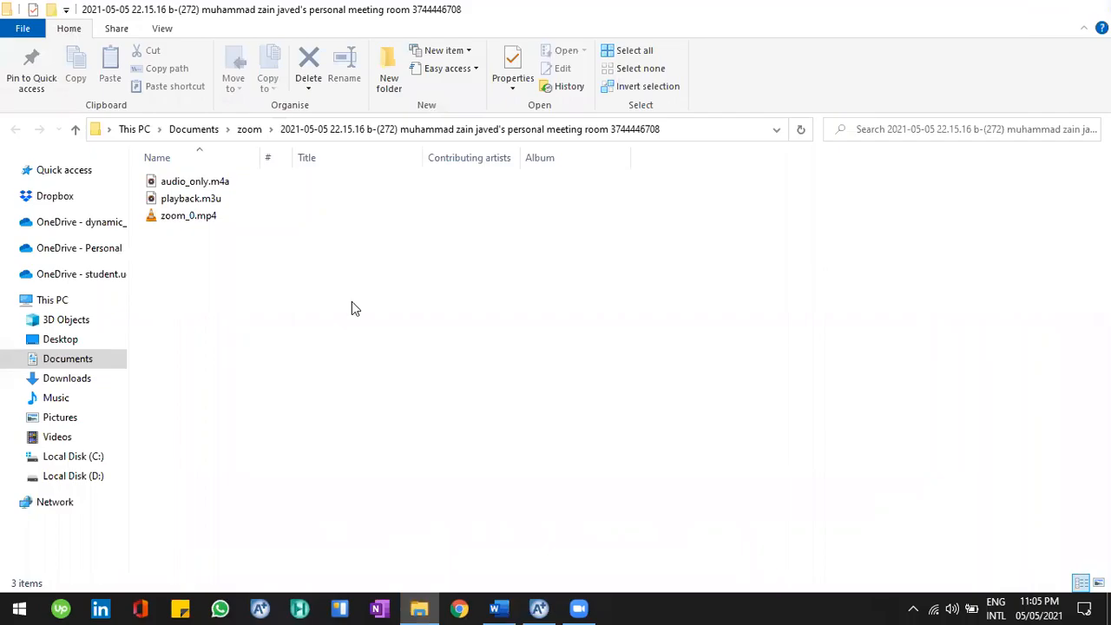
- Decline recovering the previous case in the reopened Aspen HYSYS and delete all recovery files
key("super+d")
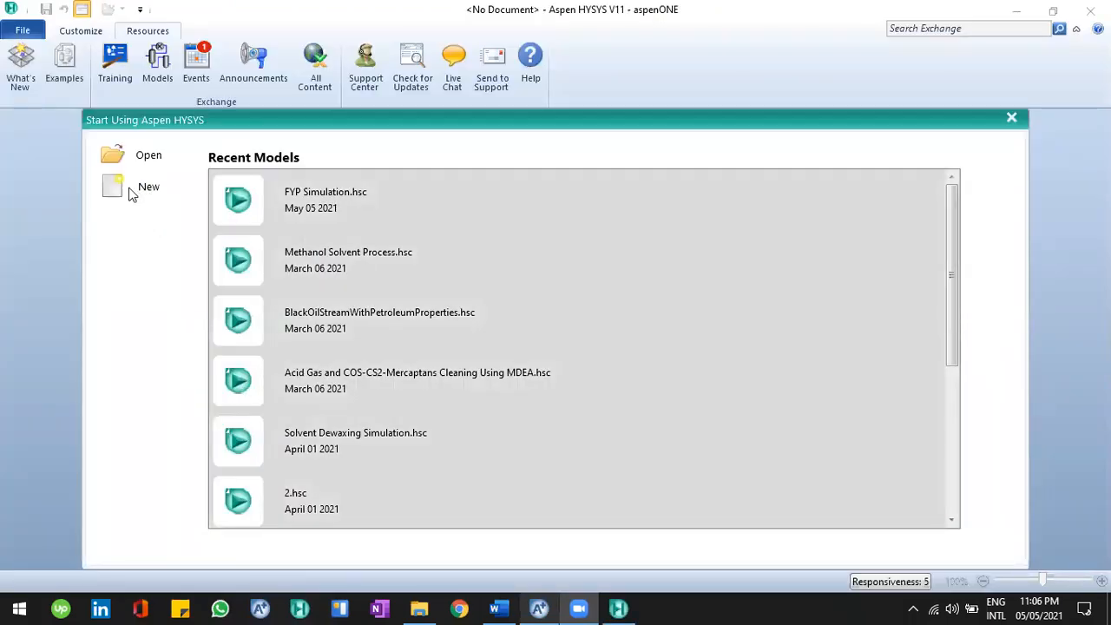
left_click(812, 287)
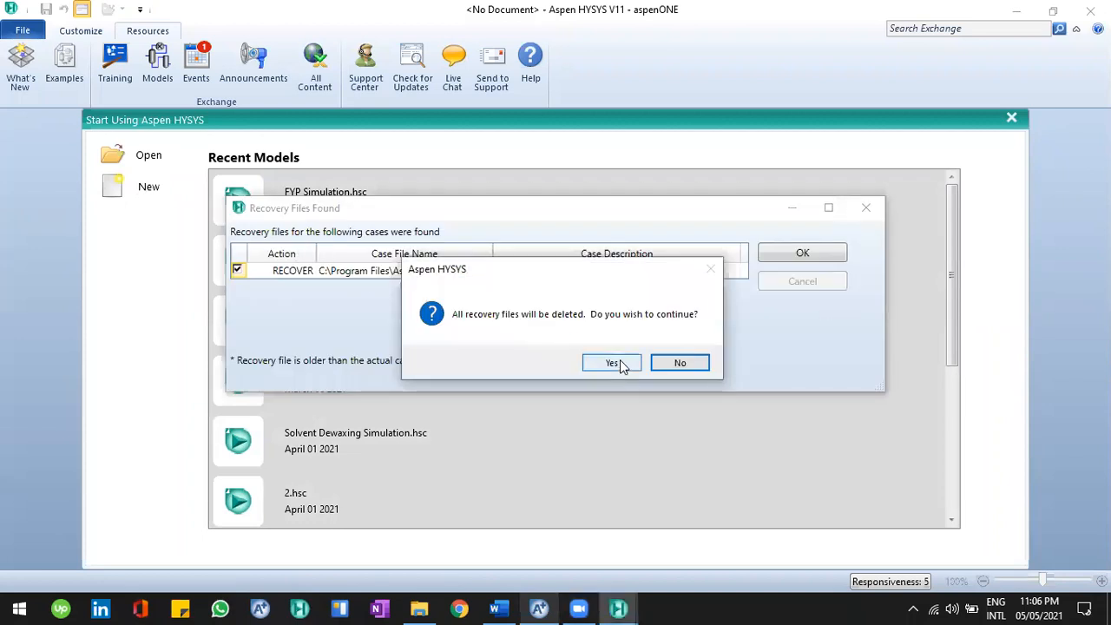
left_click(621, 365)
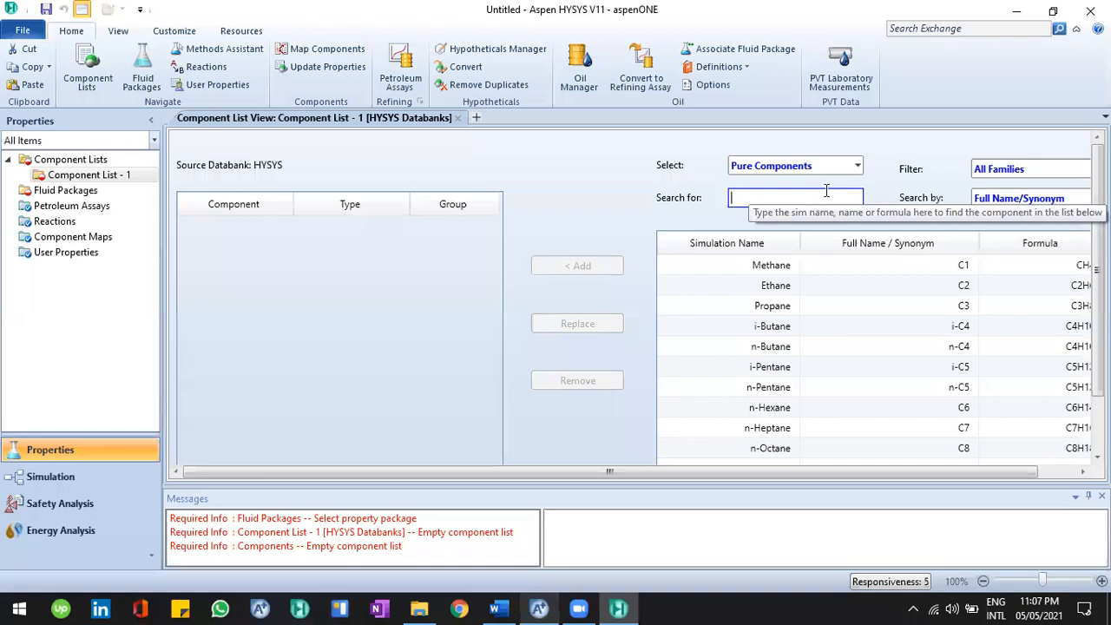
- Add benzene, toluene and water to Component List - 1 of the new case
type("benzene")
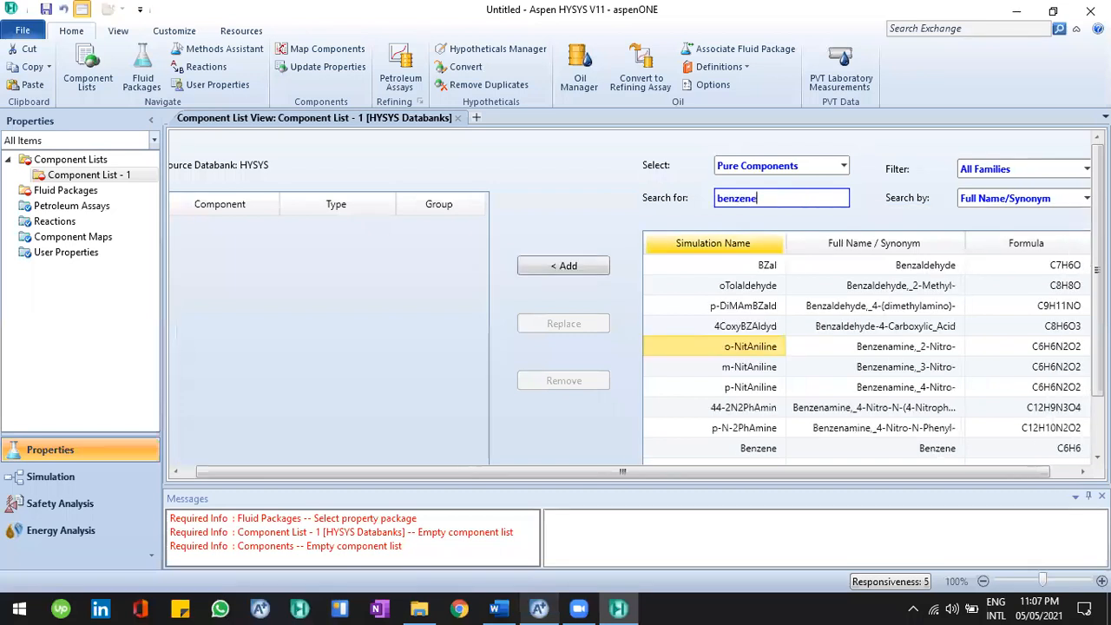
key("Return")
type("tou")
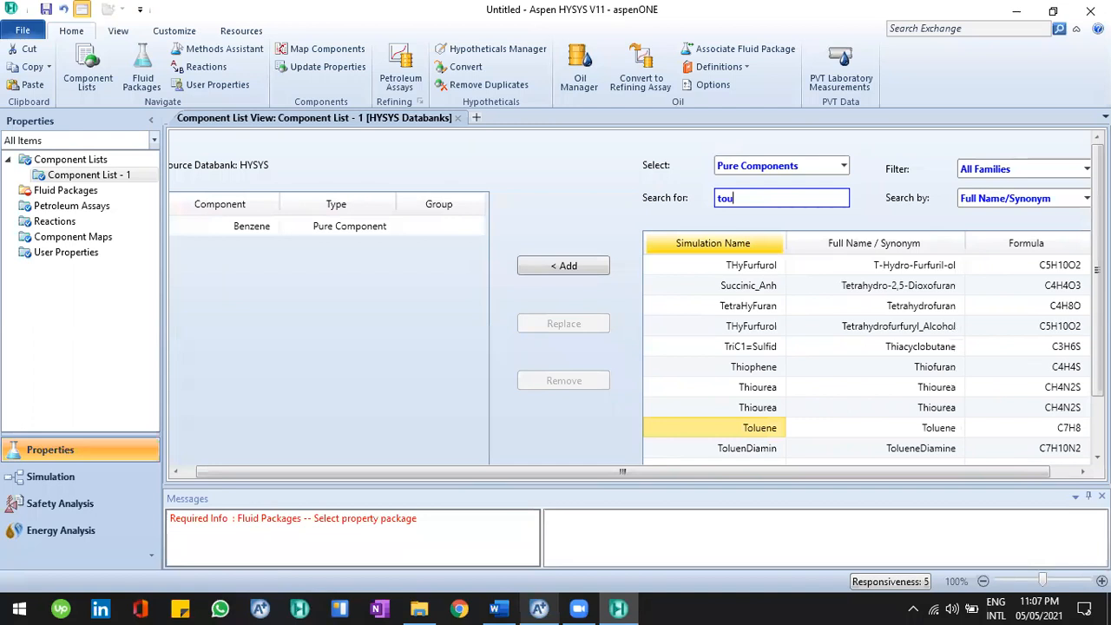
key("BackSpace")
key("BackSpace")
key("BackSpace")
key("Return")
type("wa")
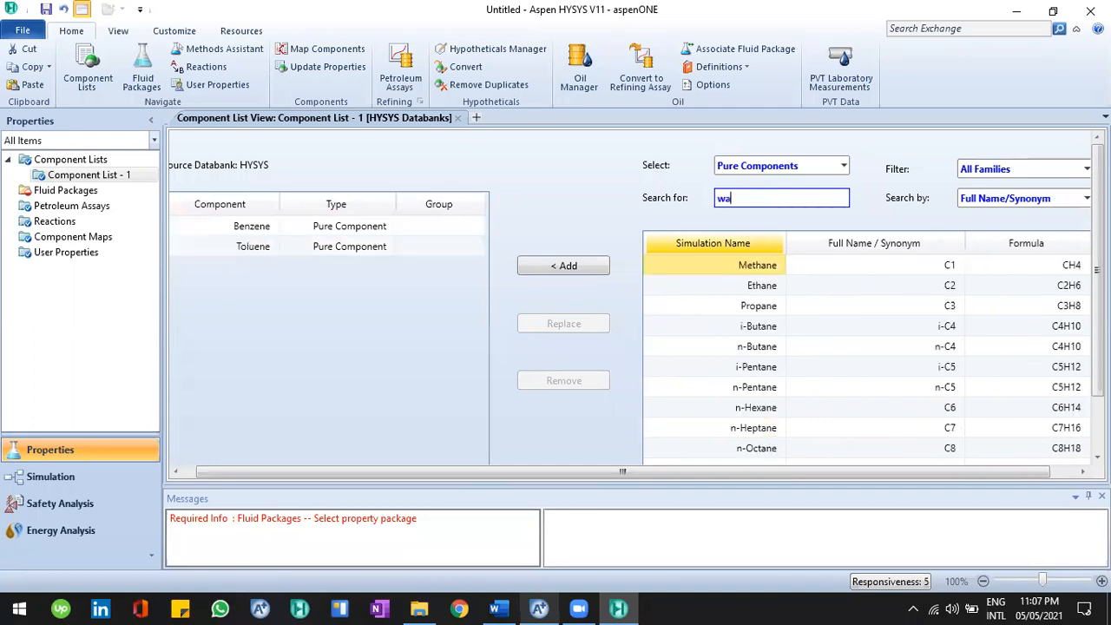
type("ter")
key("Return")
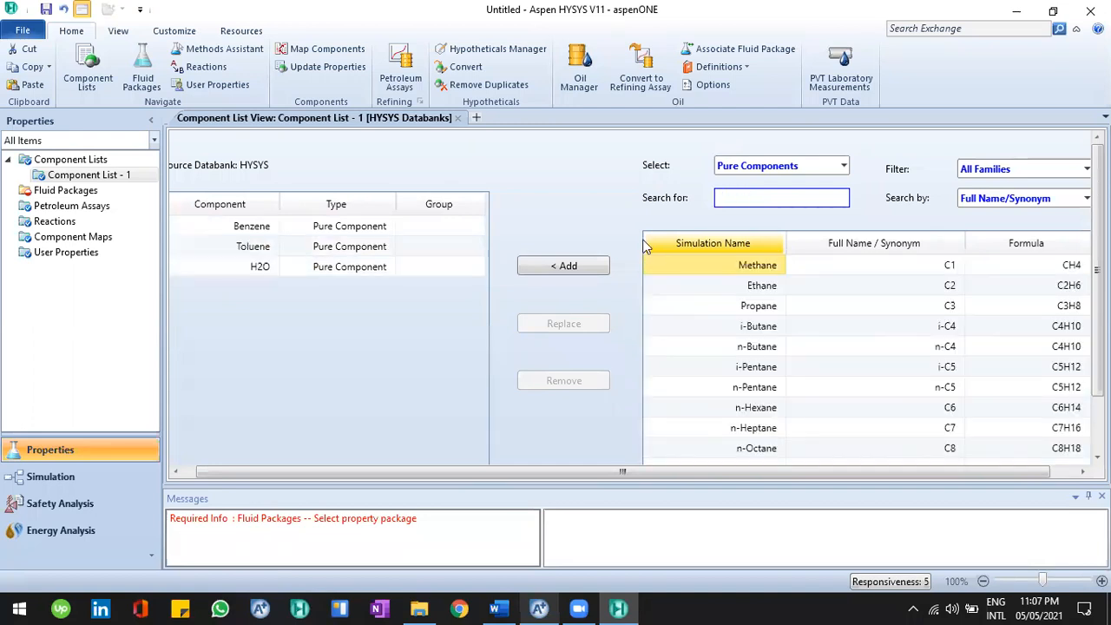
- Add a fluid package for the component list and select Peng-Robinson as its property package
left_click(78, 190)
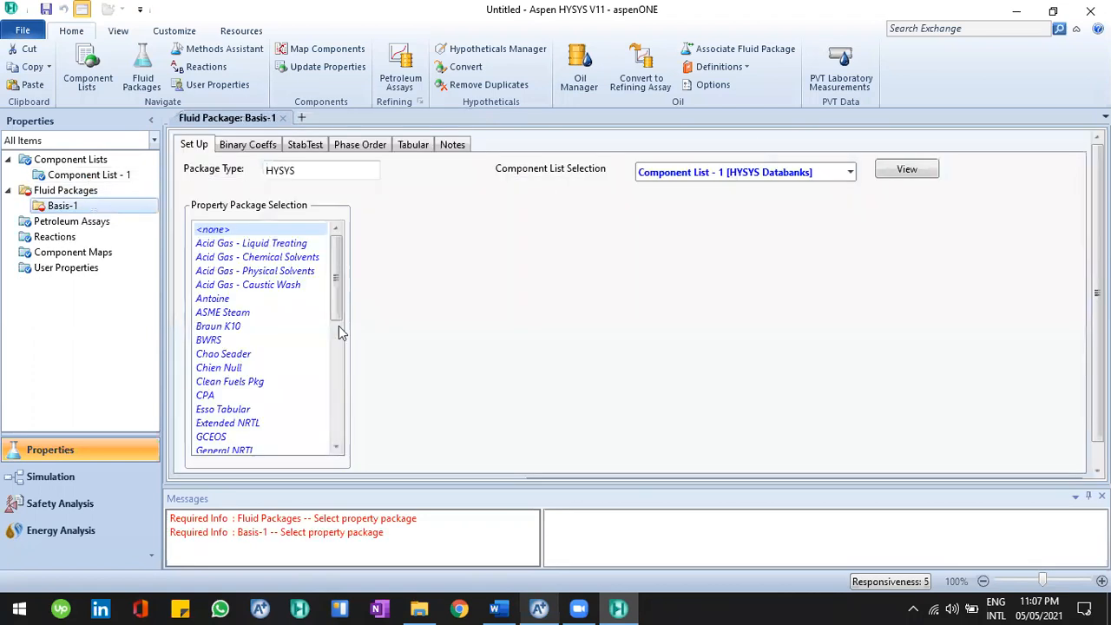
scroll(348, 373, "down", 4)
scroll(286, 373, "down", 2)
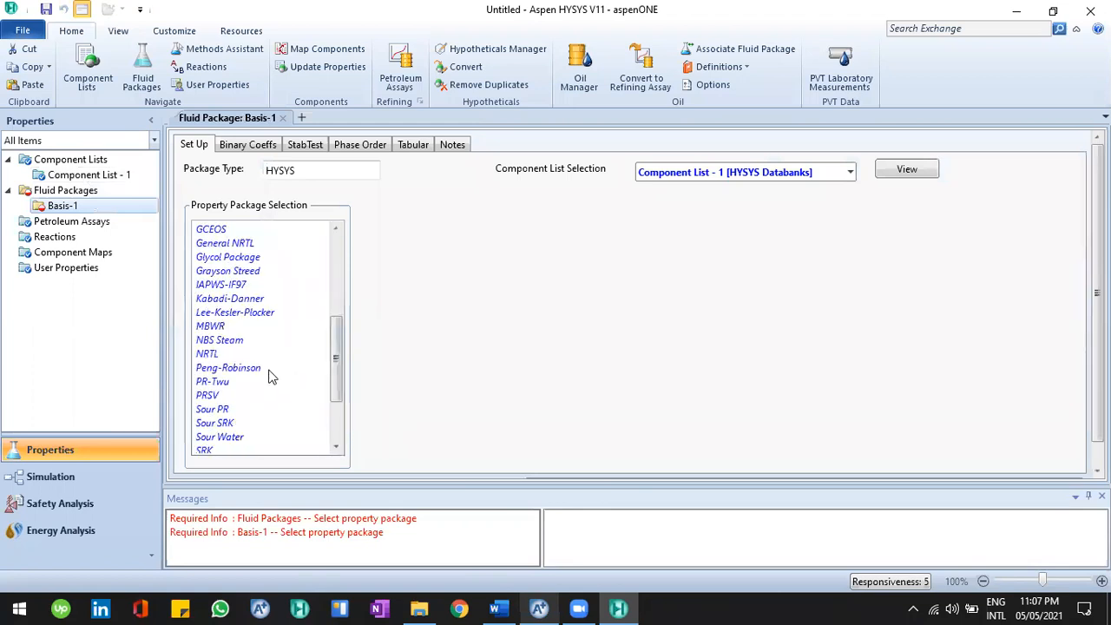
left_click(287, 370)
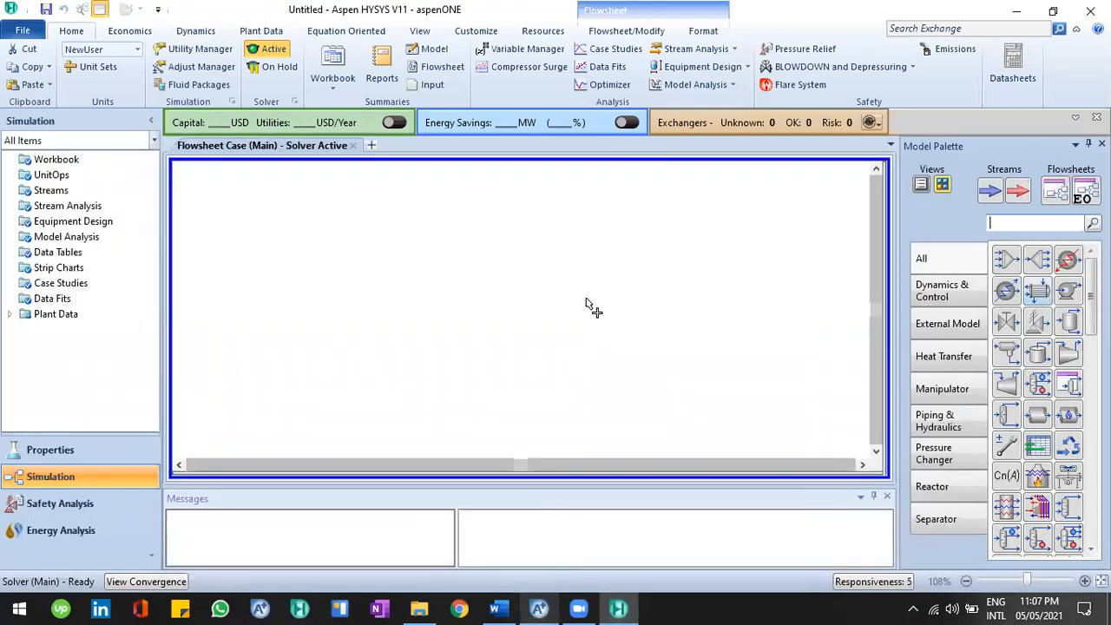
- Place a heat exchanger on the flowsheet and change its icon to the horizontal shell-and-tube symbol
left_click(536, 283)
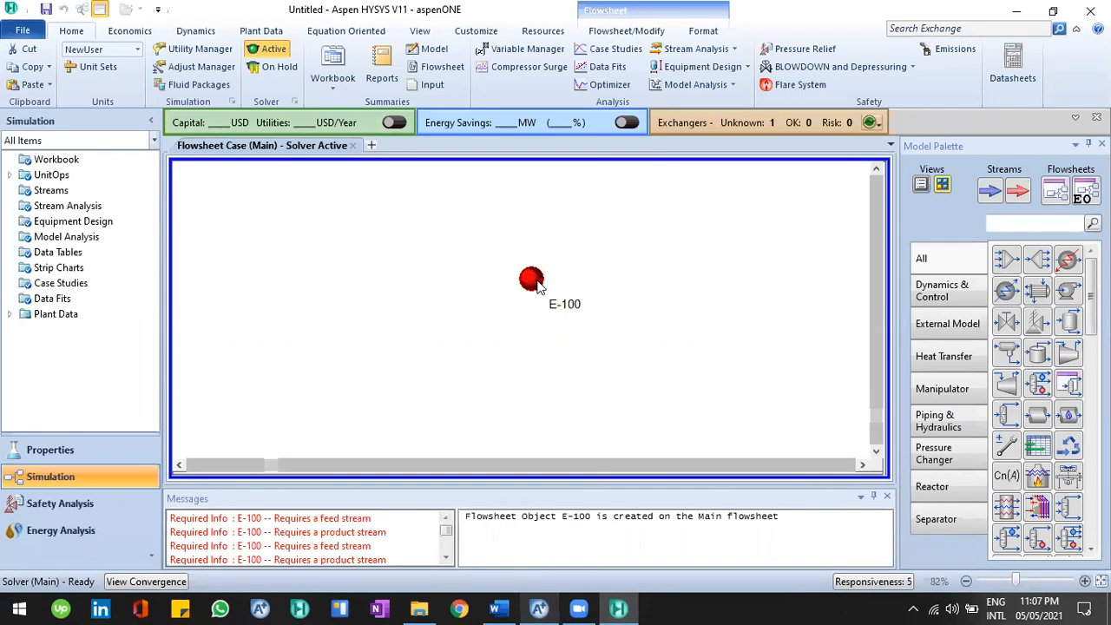
right_click(535, 283)
left_click(541, 563)
left_click(493, 300)
left_click(642, 289)
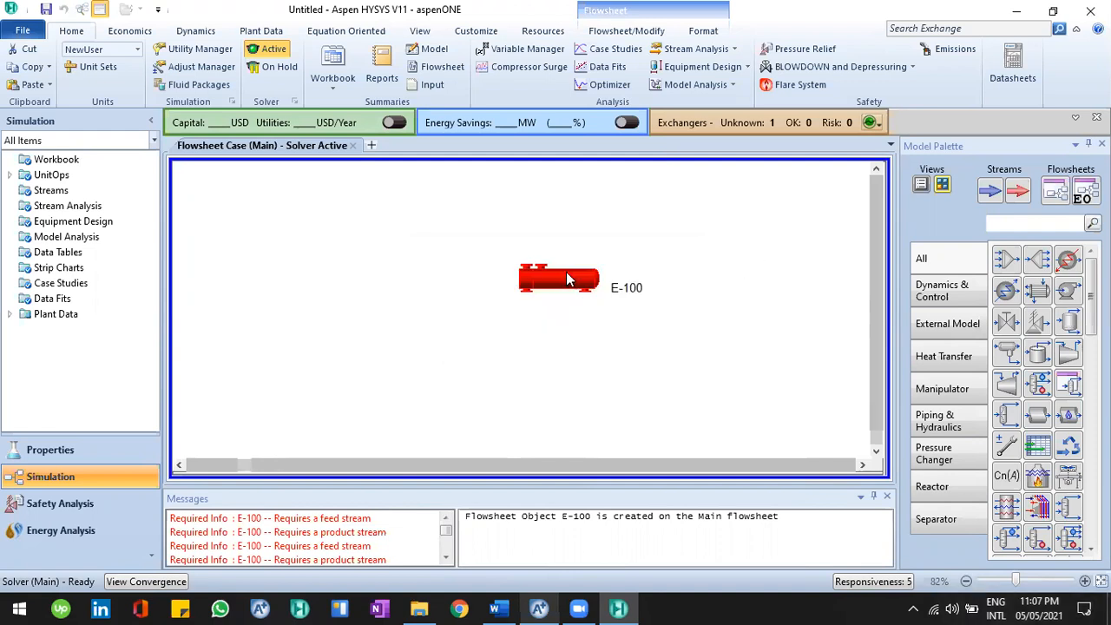
left_click_drag(536, 291, 484, 294)
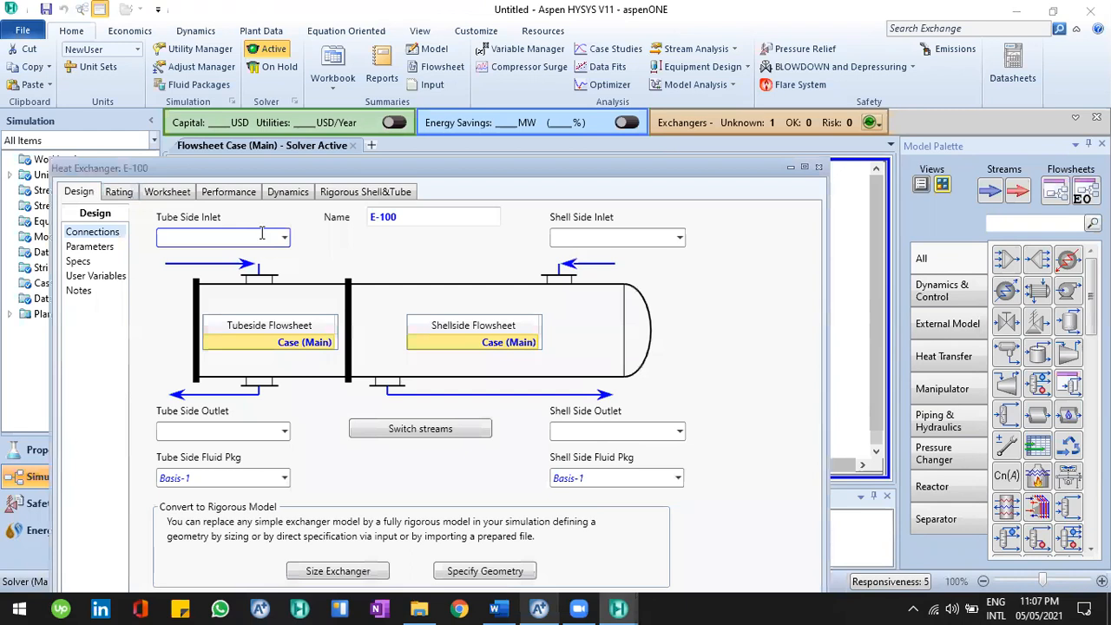
- Connect Feed In and Feed Out on the tube side, CW IN and CW Out on the shell side, and name the exchanger HX
left_click(261, 236)
type("Feed In")
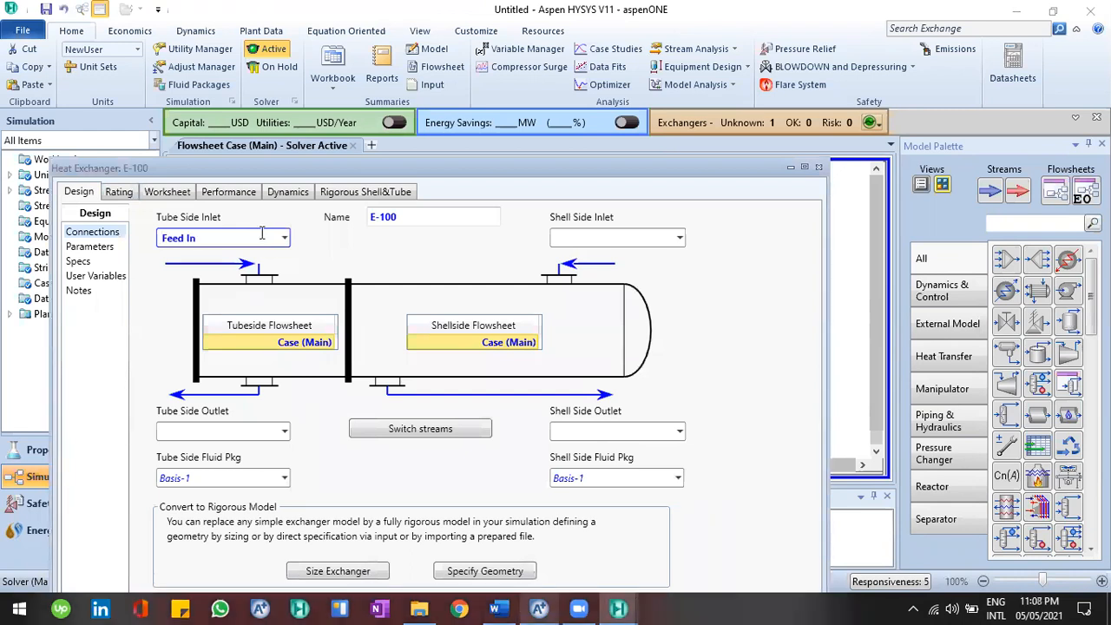
type("Cw")
key("BackSpace")
type("W IN")
key("Tab")
type("Feed Out")
key("Tab")
type("CW Out")
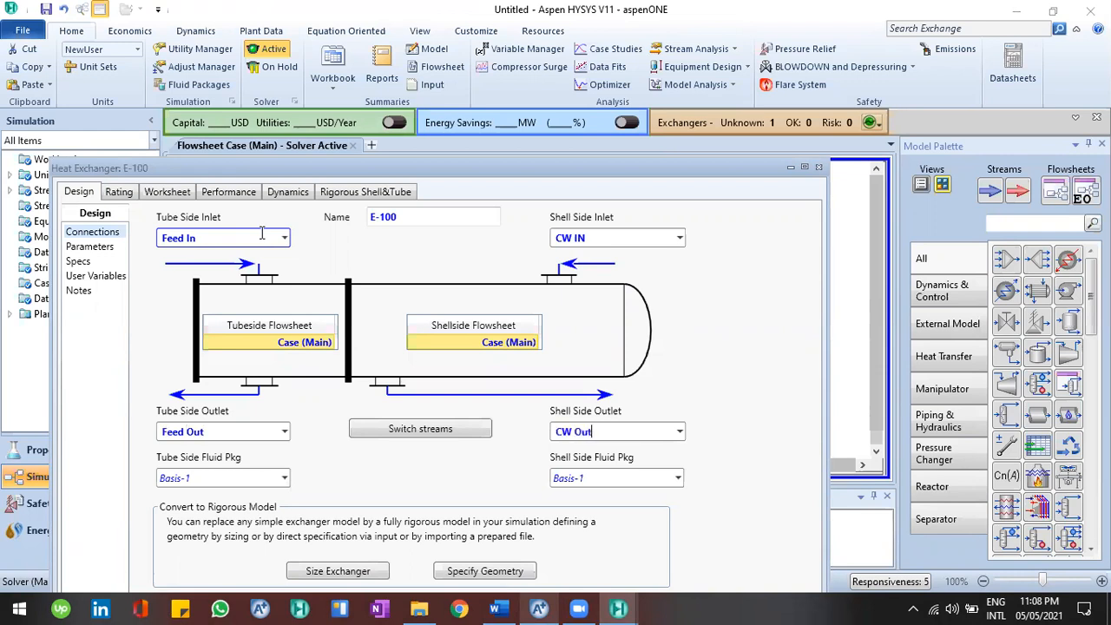
left_click(425, 216)
type("HX")
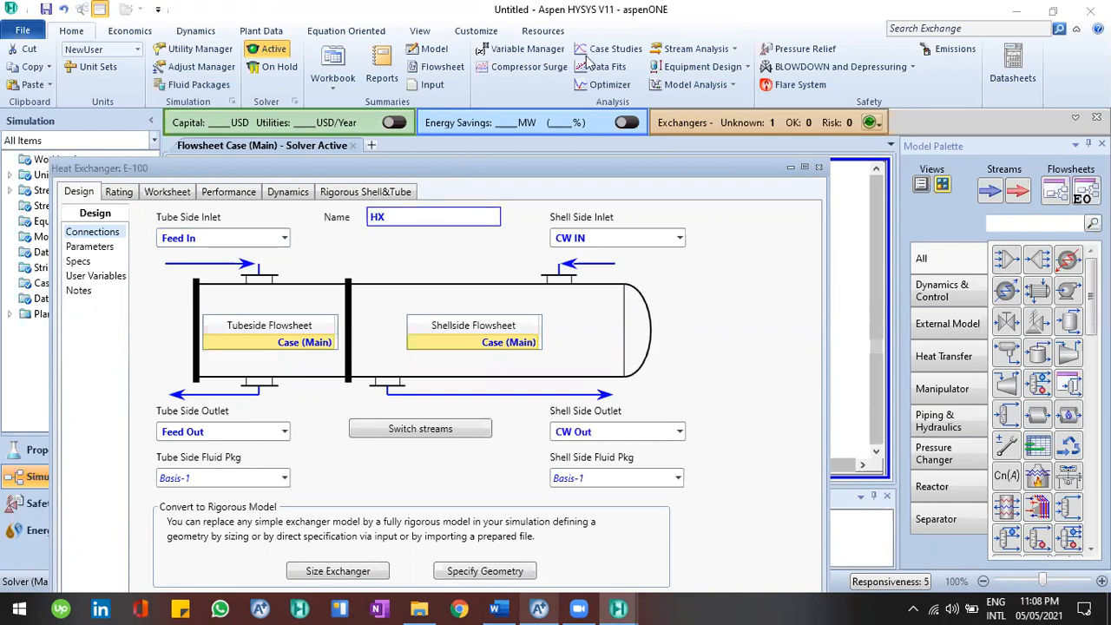
- Set the Feed Out temperature to 30 °C in the exchanger's worksheet conditions
left_click_drag(223, 164, 350, 60)
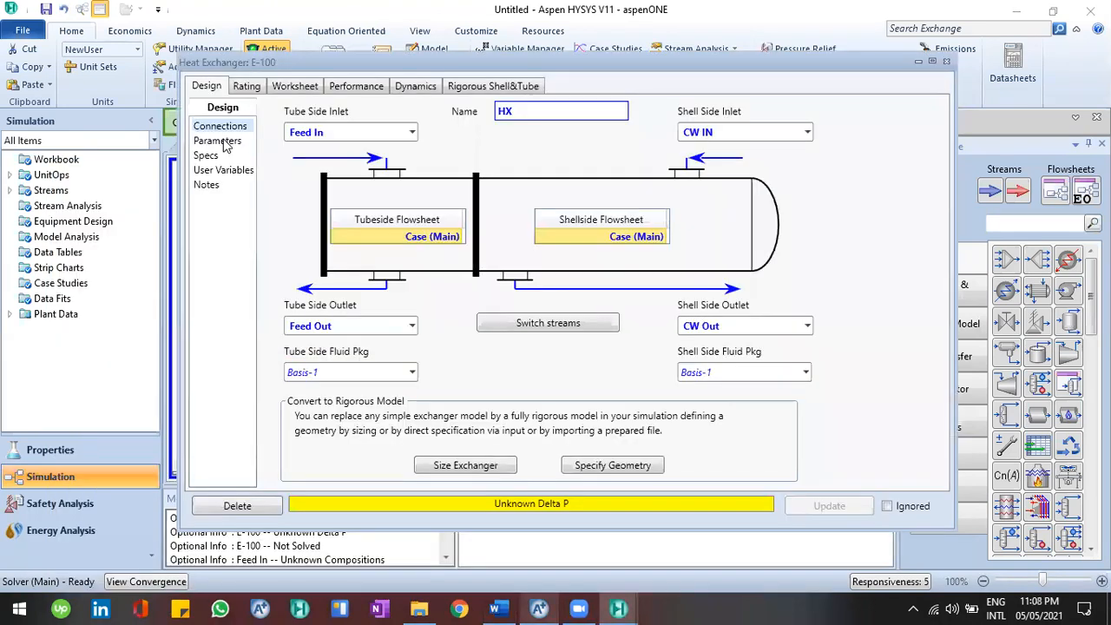
left_click(223, 142)
left_click(276, 90)
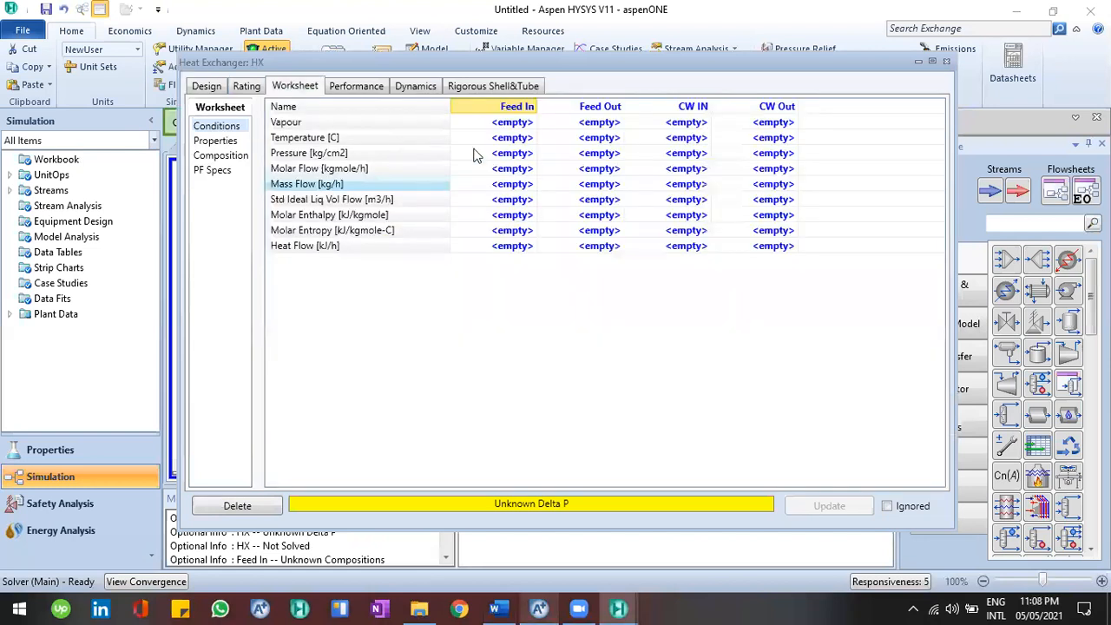
left_click(605, 142)
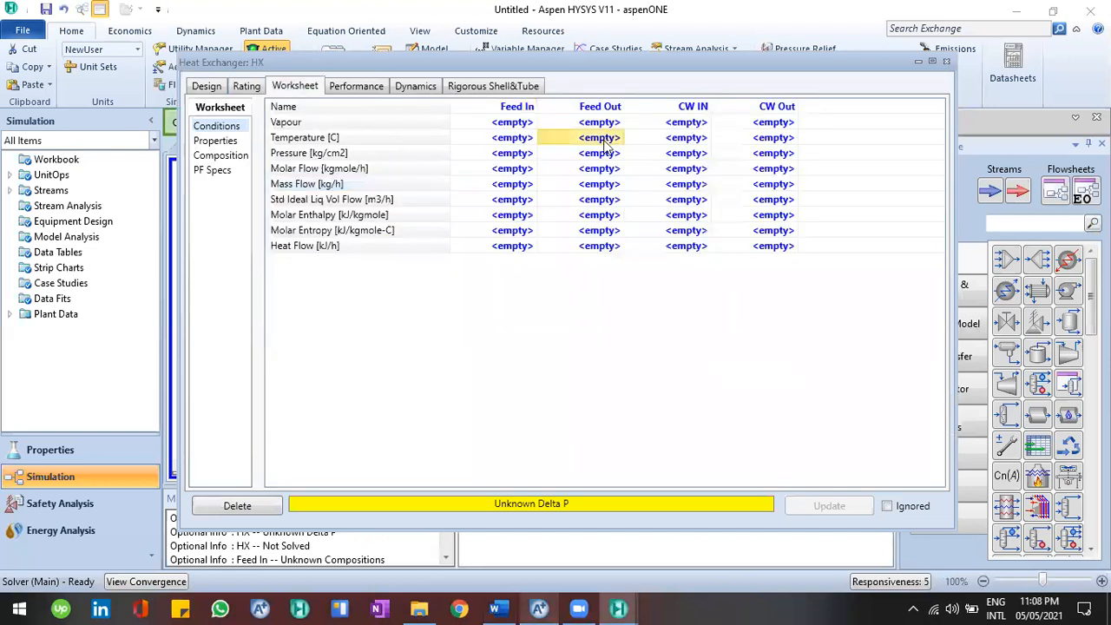
left_click(605, 139)
type("30")
key("Return")
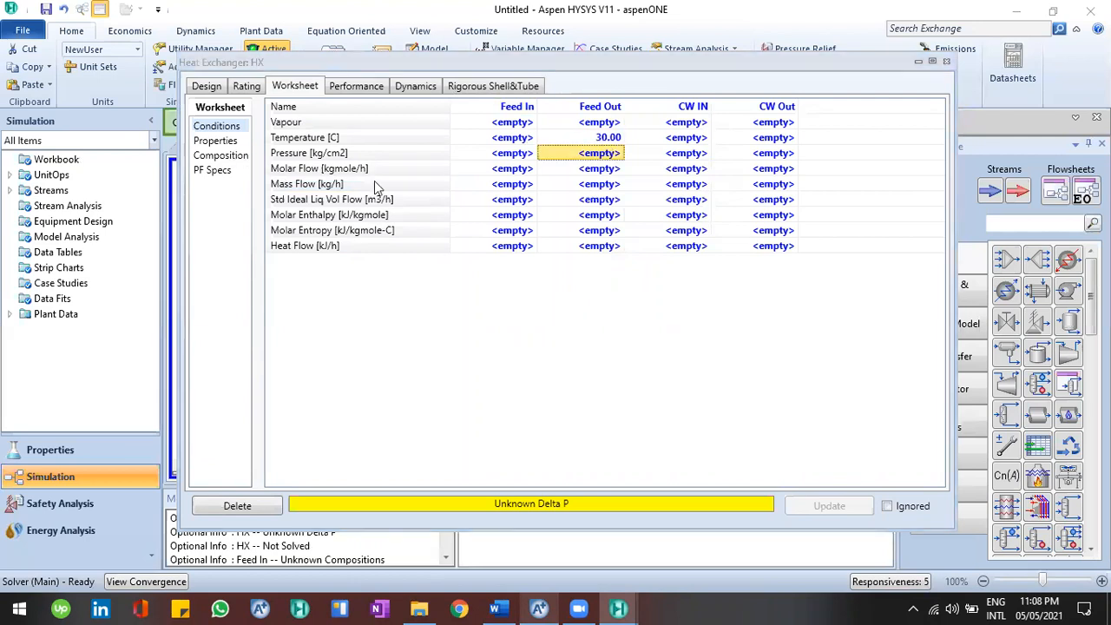
- Define the Feed In composition as mole fractions of .44 benzene and .56 toluene
left_click(220, 155)
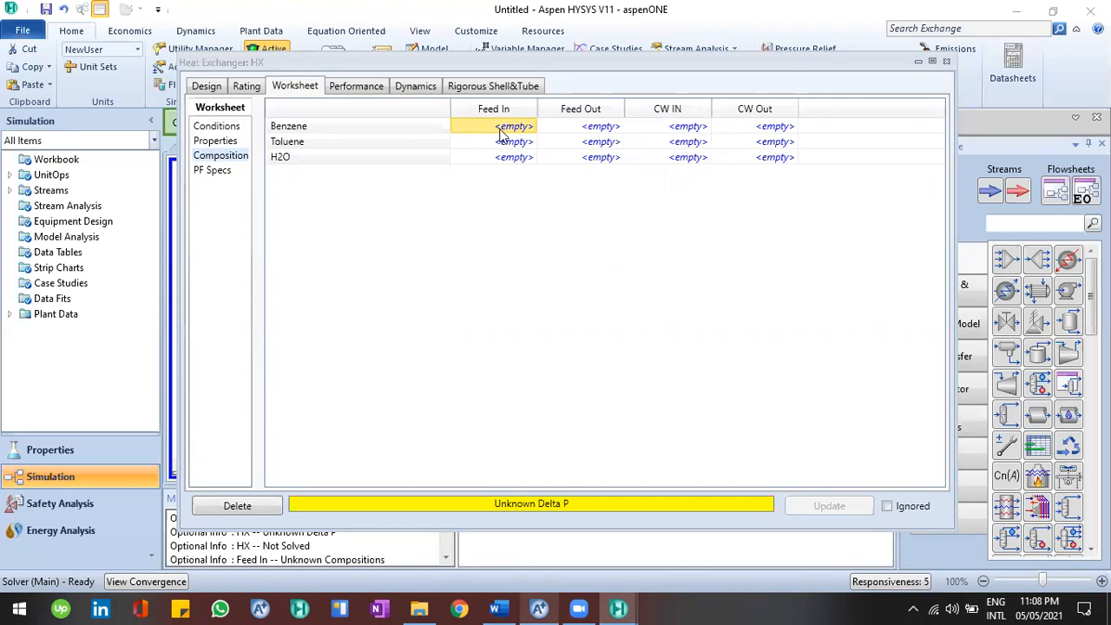
type(".44")
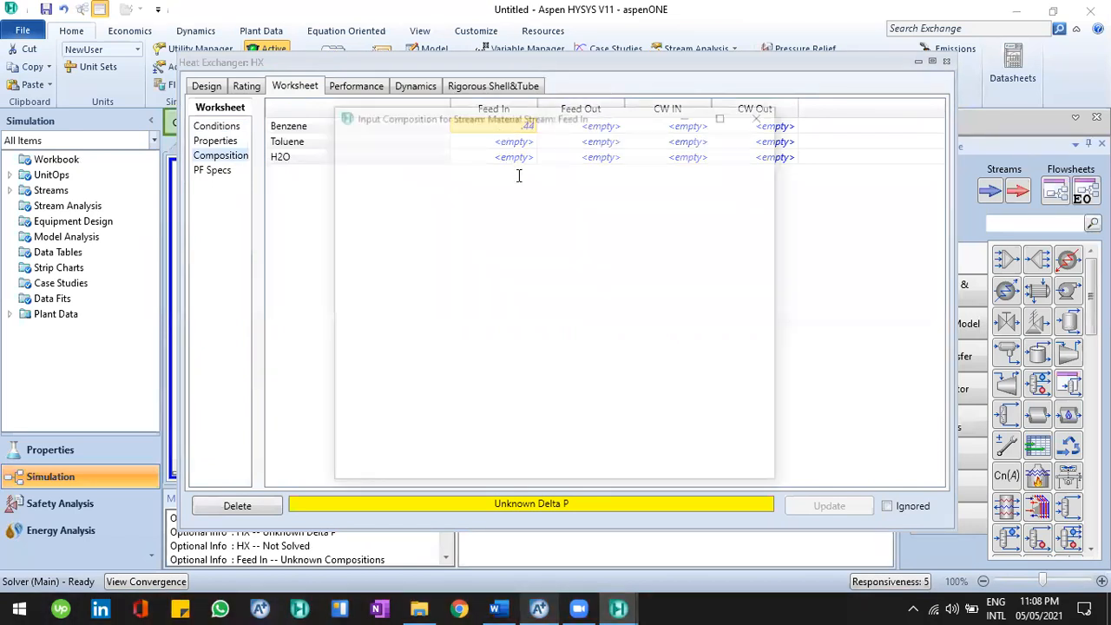
key("Return")
type(".56")
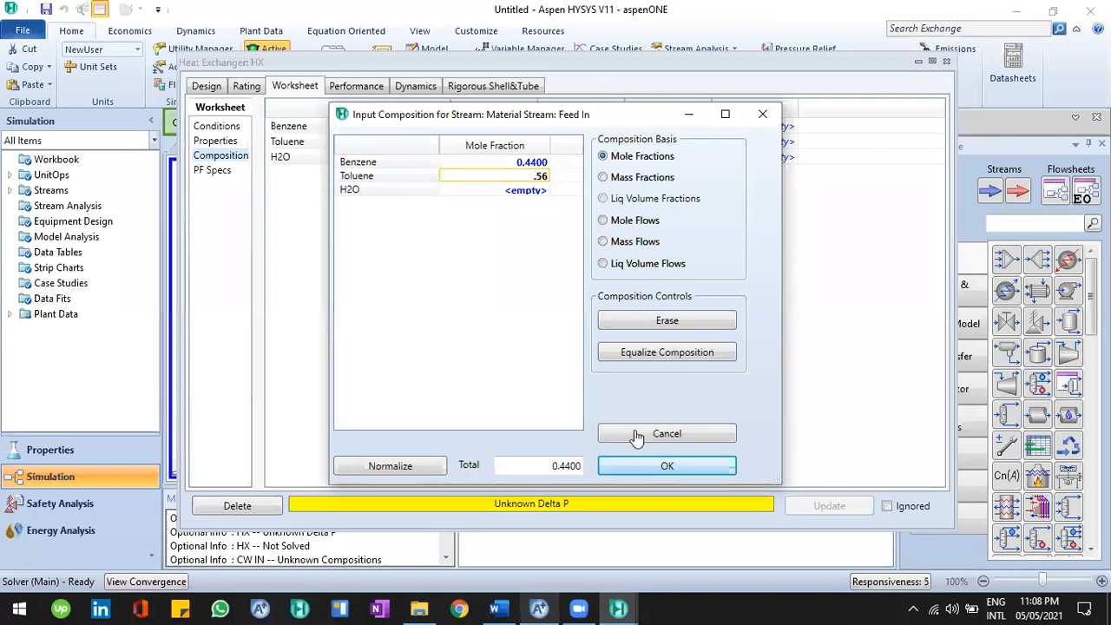
left_click(673, 469)
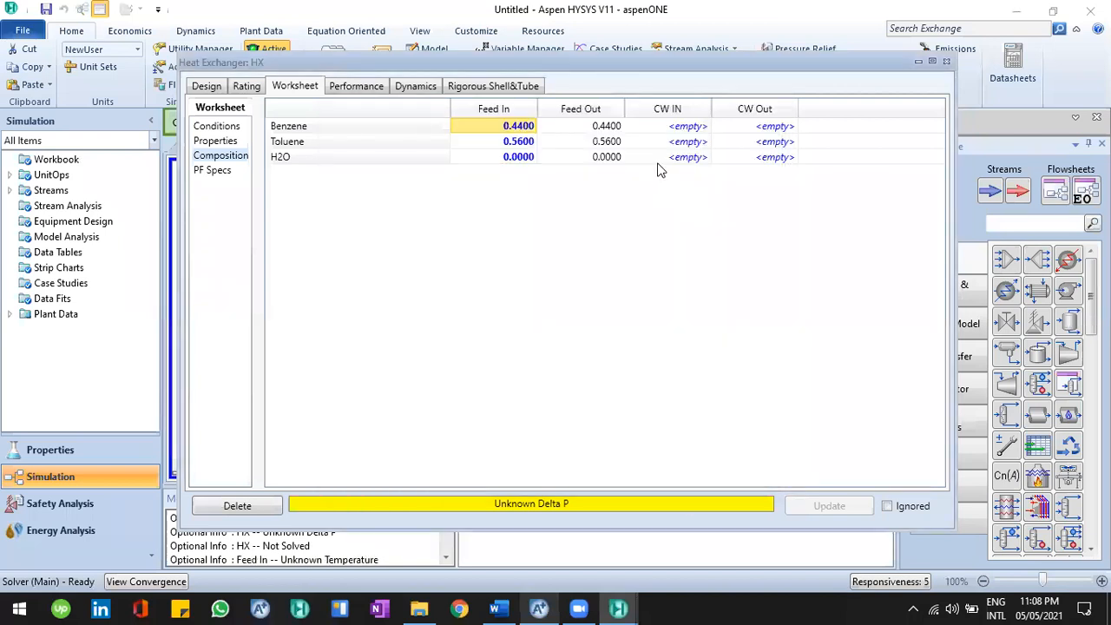
- Define the CW IN stream as pure water with an H2O mole fraction of 1
left_click(675, 159)
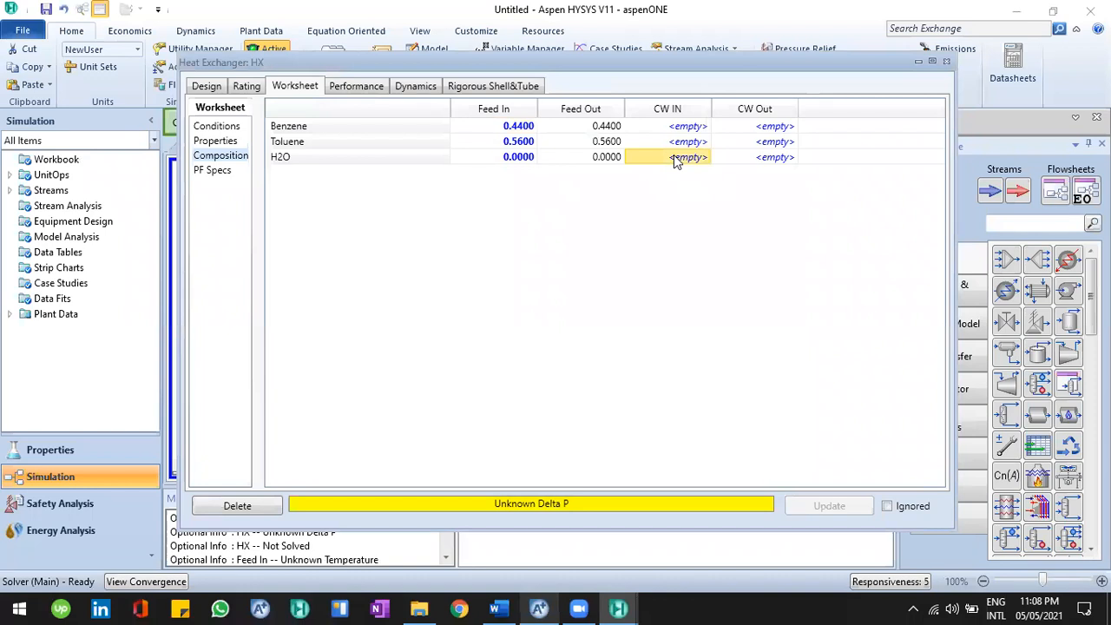
type("1")
key("Return")
left_click(711, 468)
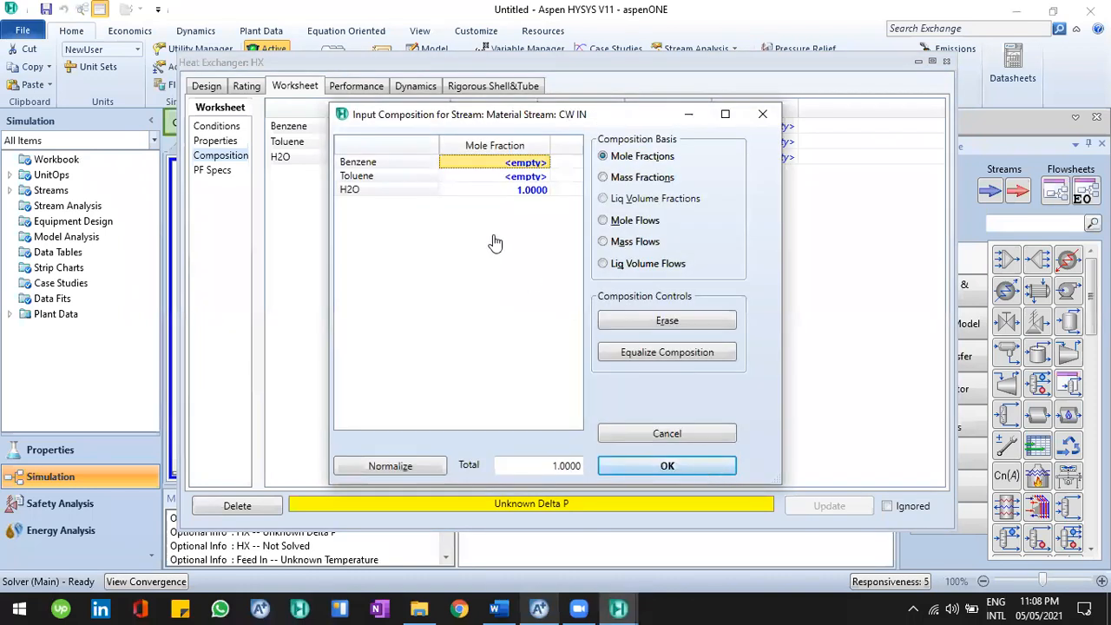
- Set the cooling water temperatures to 15 °C for CW IN and 25 °C for CW Out
left_click(219, 127)
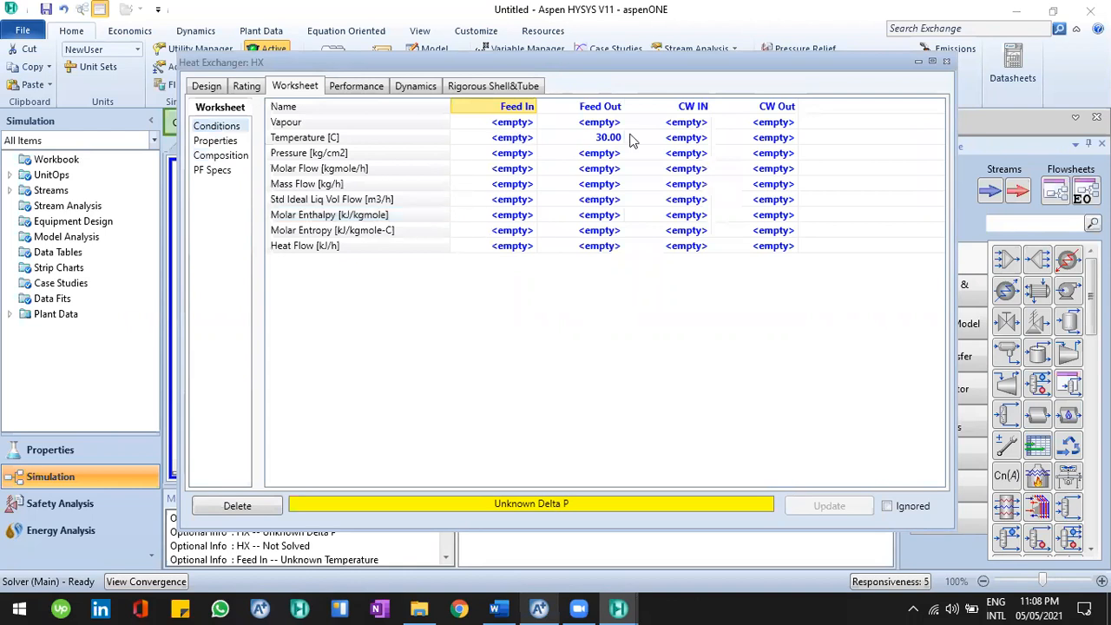
left_click(692, 139)
type("15")
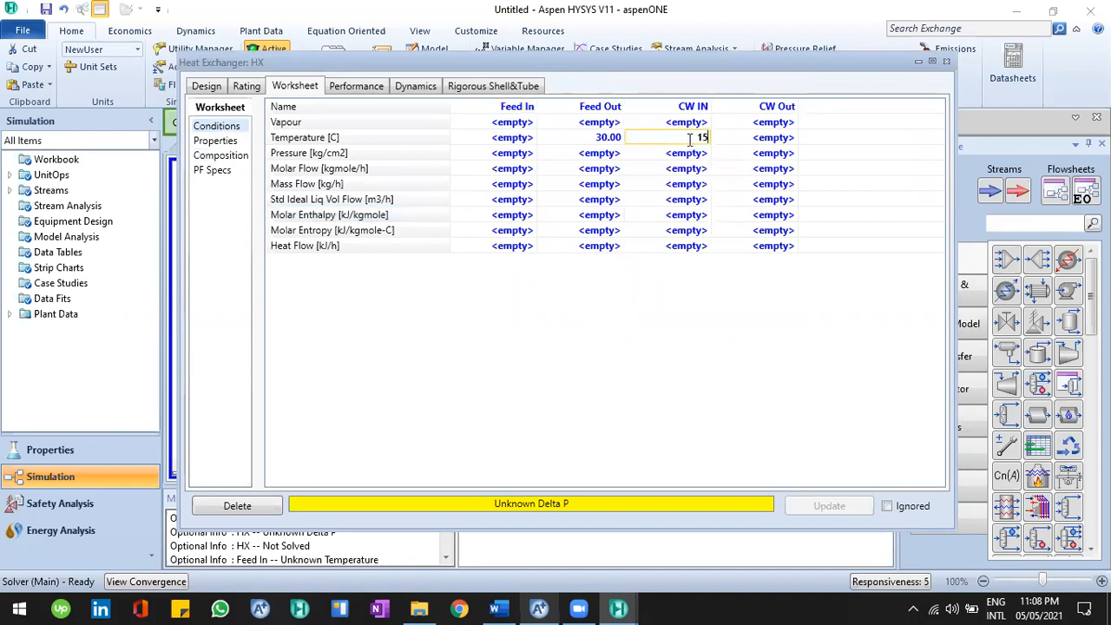
key("Return")
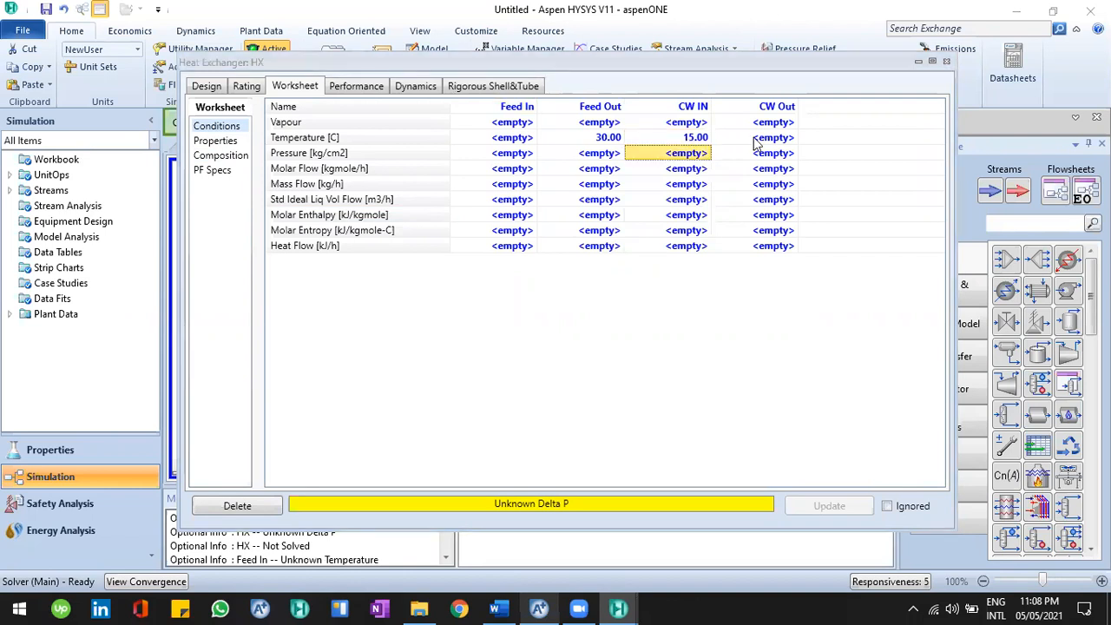
left_click(754, 139)
type("25")
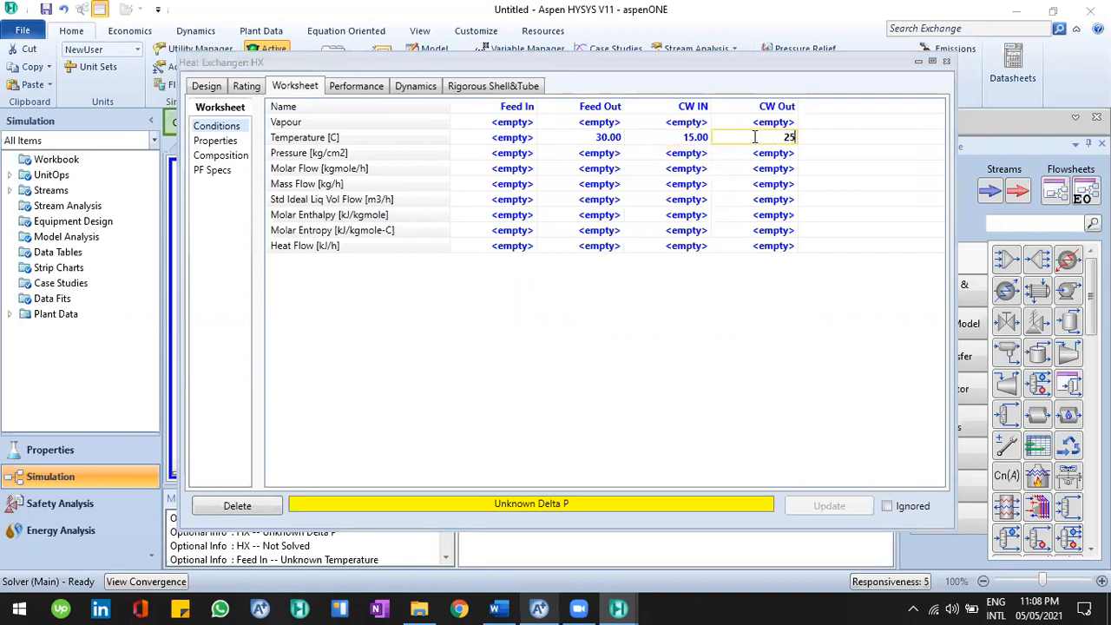
key("Return")
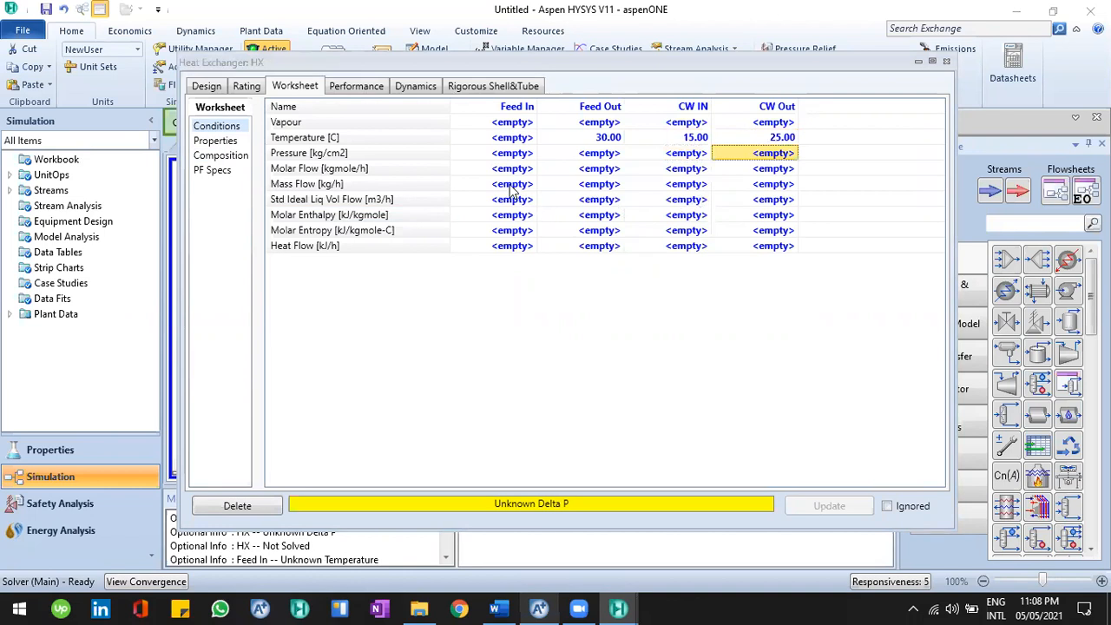
- Set the Feed In mass flow to 6000 kg/h and check the Example 2 statement in Word for the remaining feed conditions
left_click(512, 189)
type("600")
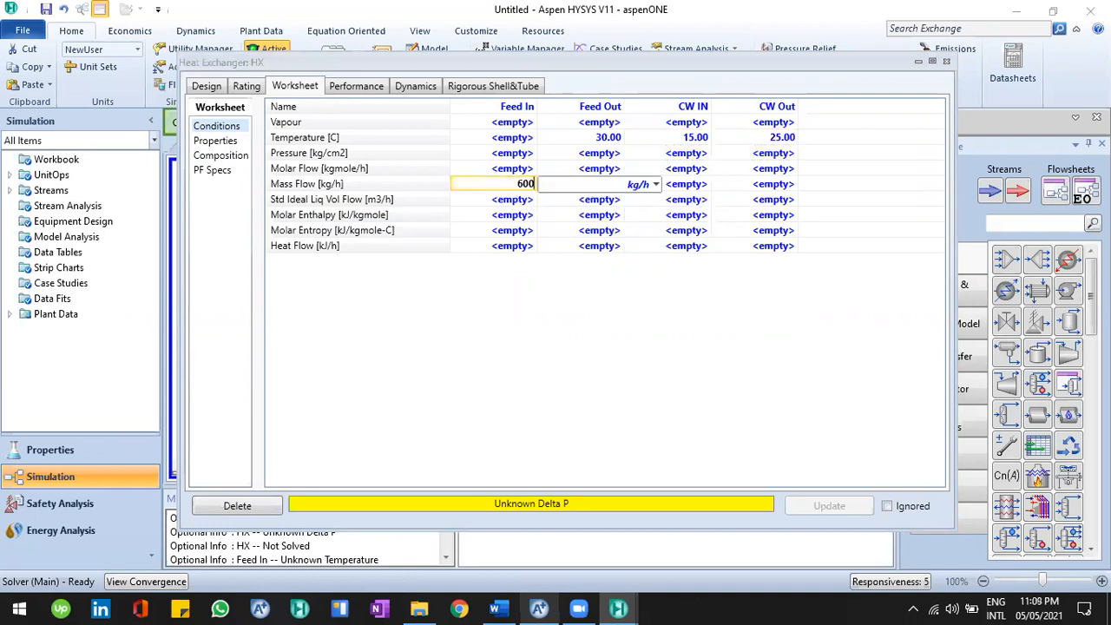
type("0")
key("Return")
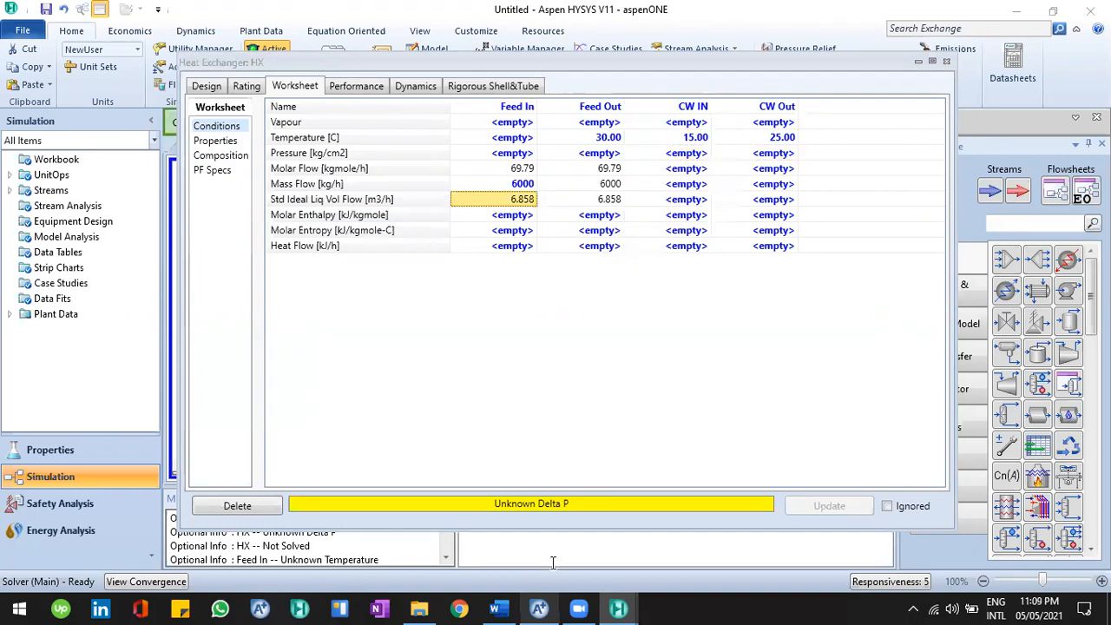
left_click(502, 608)
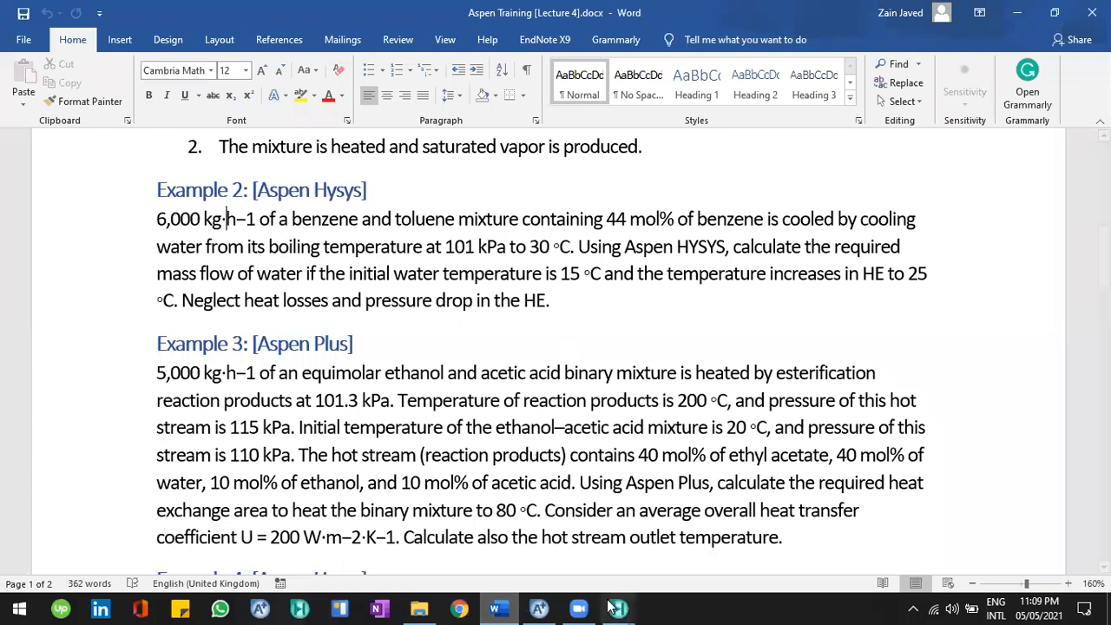
key("alt+Tab")
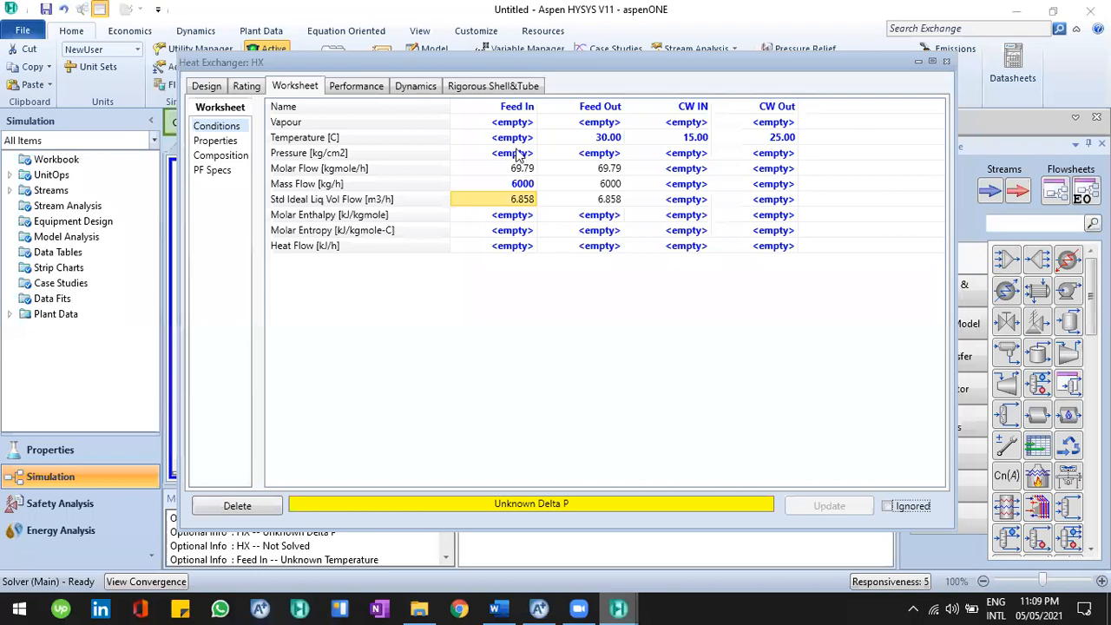
- Set the Feed In pressure to 101.3 kPa
left_click(517, 153)
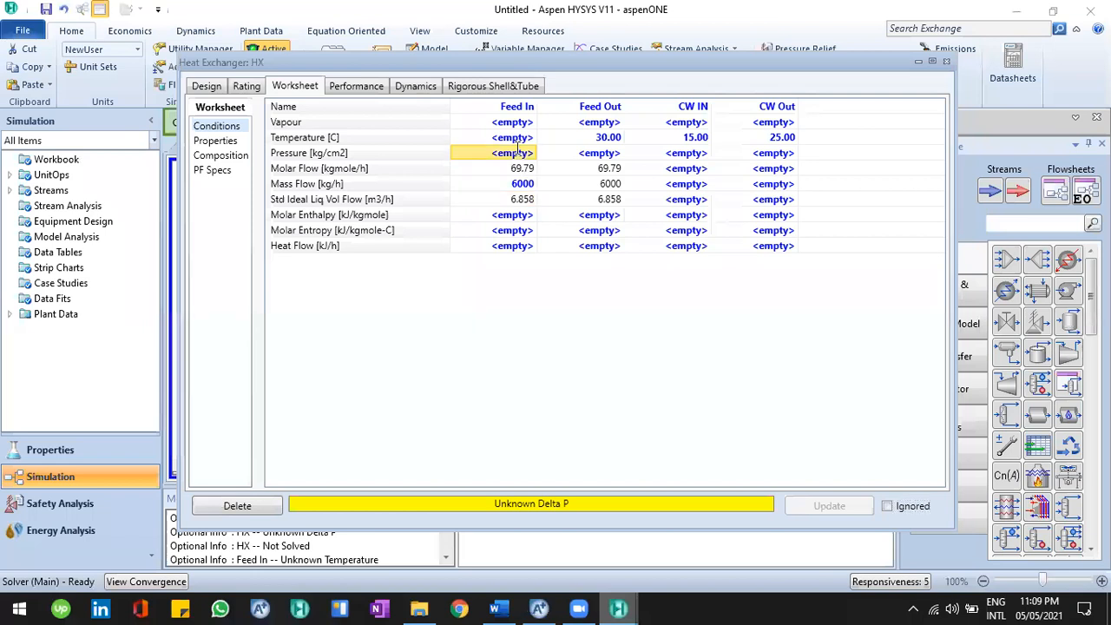
type("101.3")
left_click(620, 154)
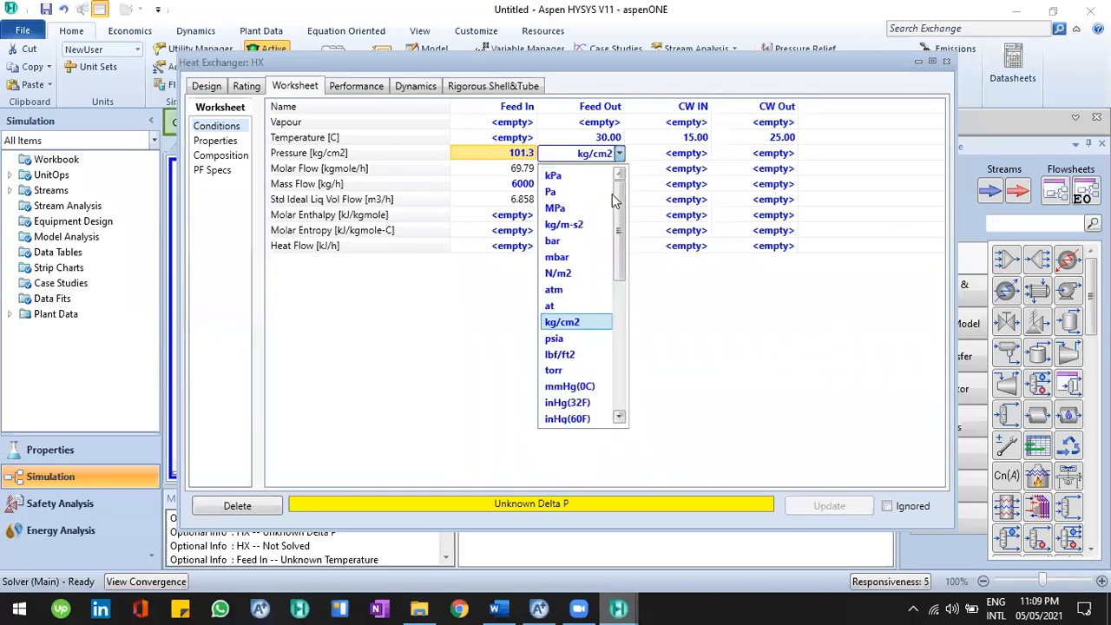
left_click(597, 175)
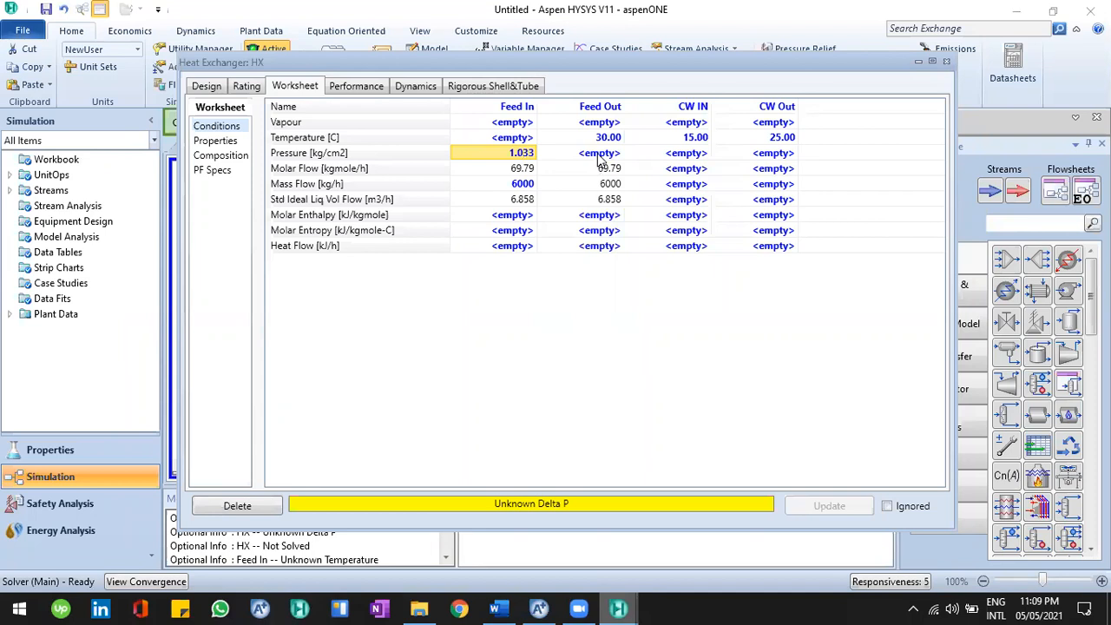
- Set the Feed Out, CW IN and CW Out pressures to 1.033 kg/cm2
left_click(598, 157)
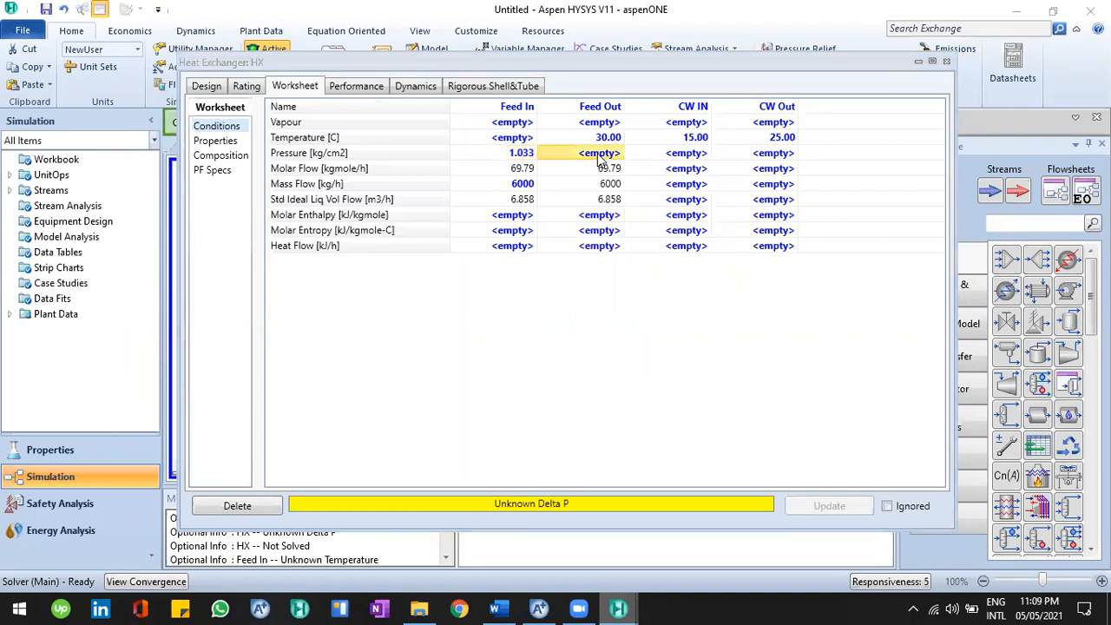
type("1.033")
key("Return")
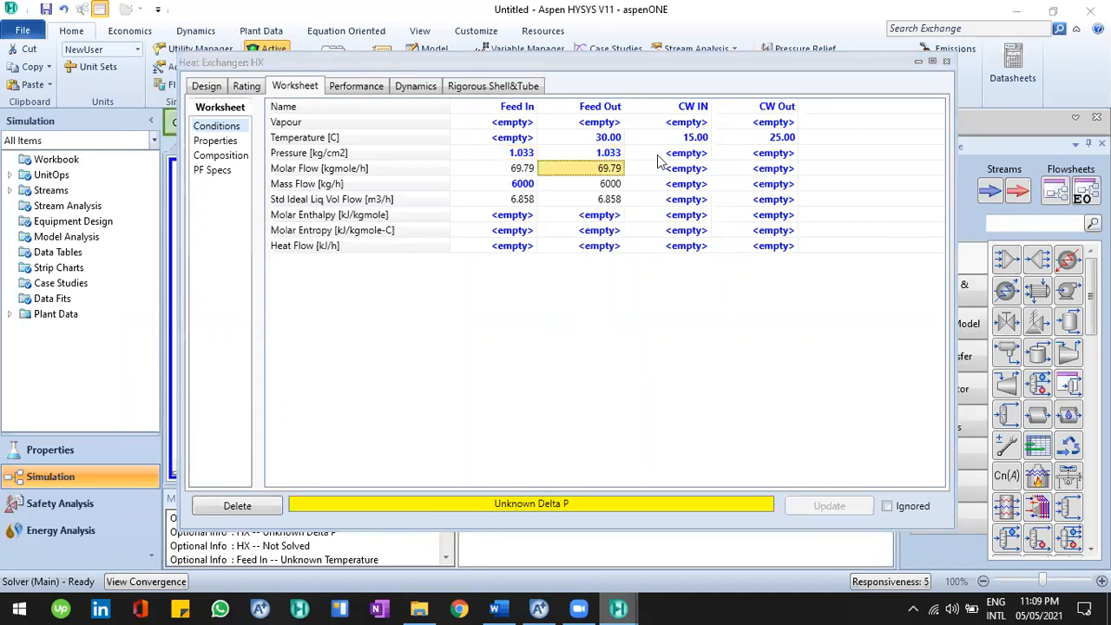
left_click(681, 153)
type("1")
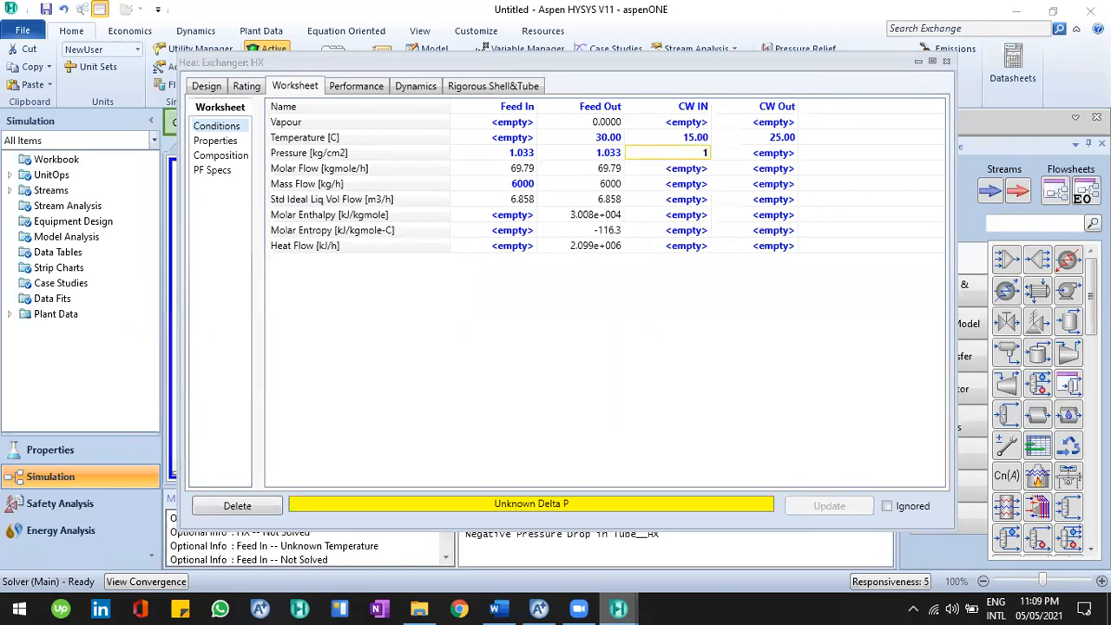
type(".033")
left_click(754, 153)
type("1.0")
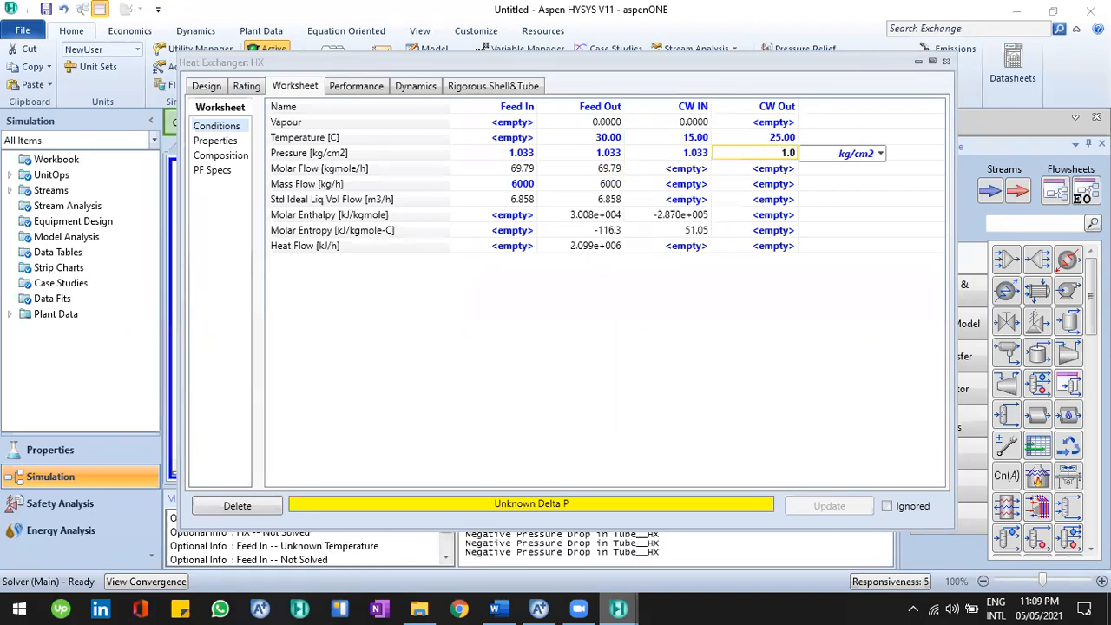
type("33")
key("Return")
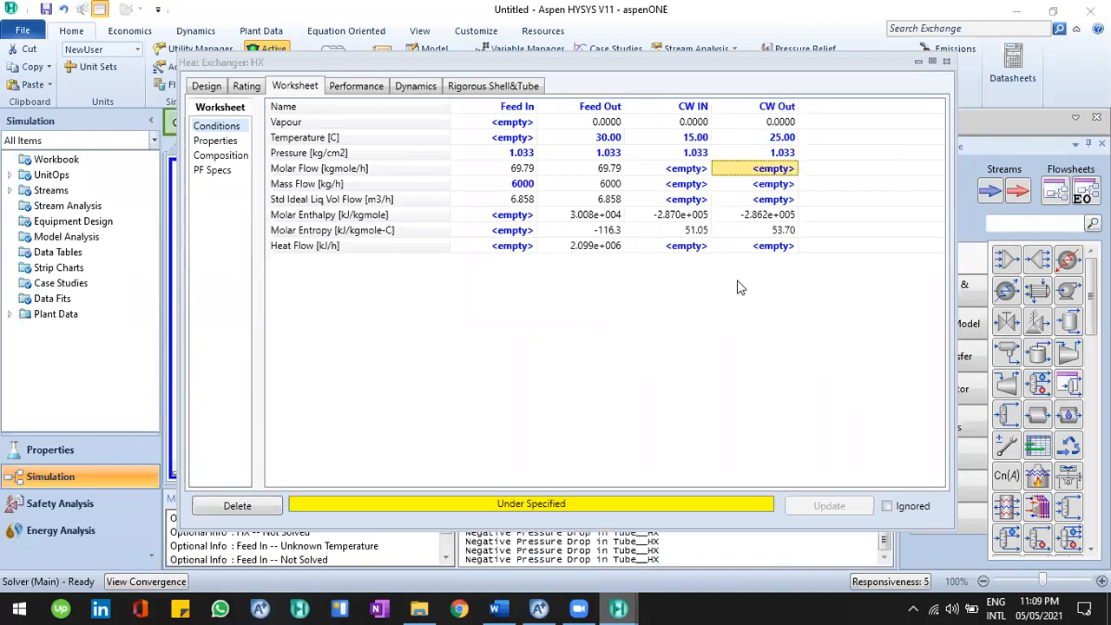
- Clear the pressures entered for Feed Out, CW IN and CW Out
left_click(611, 154)
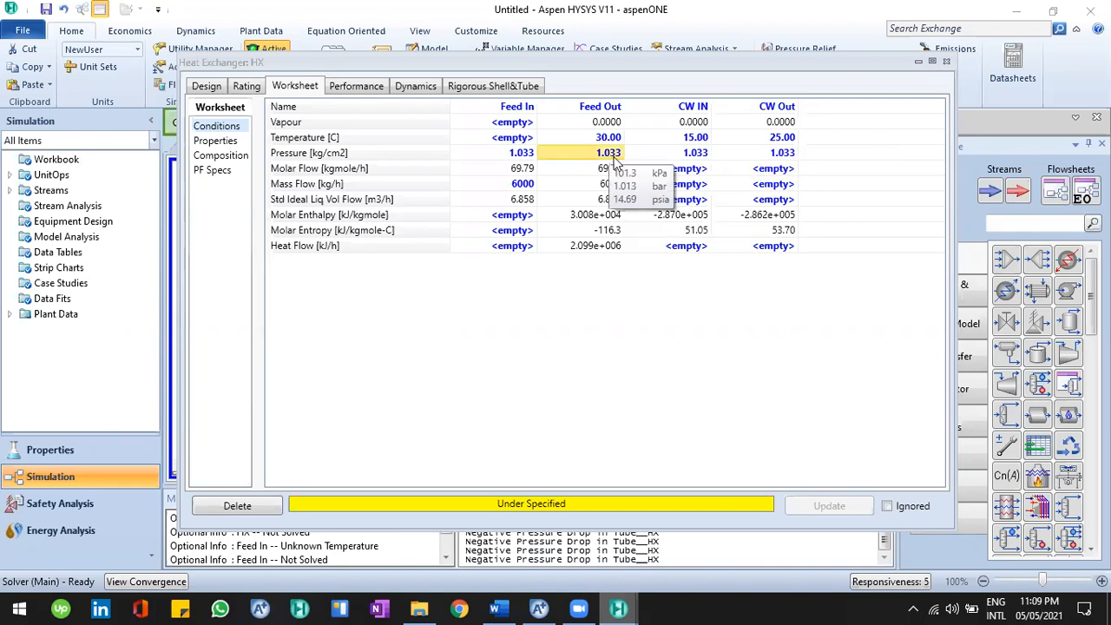
key("Right")
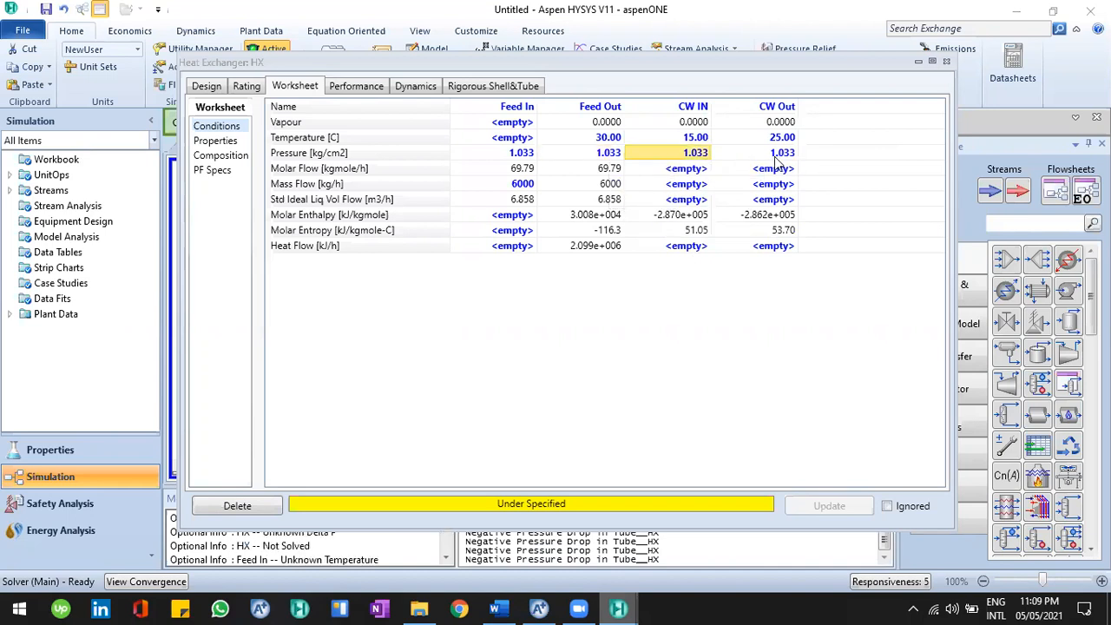
key("Delete")
key("Right")
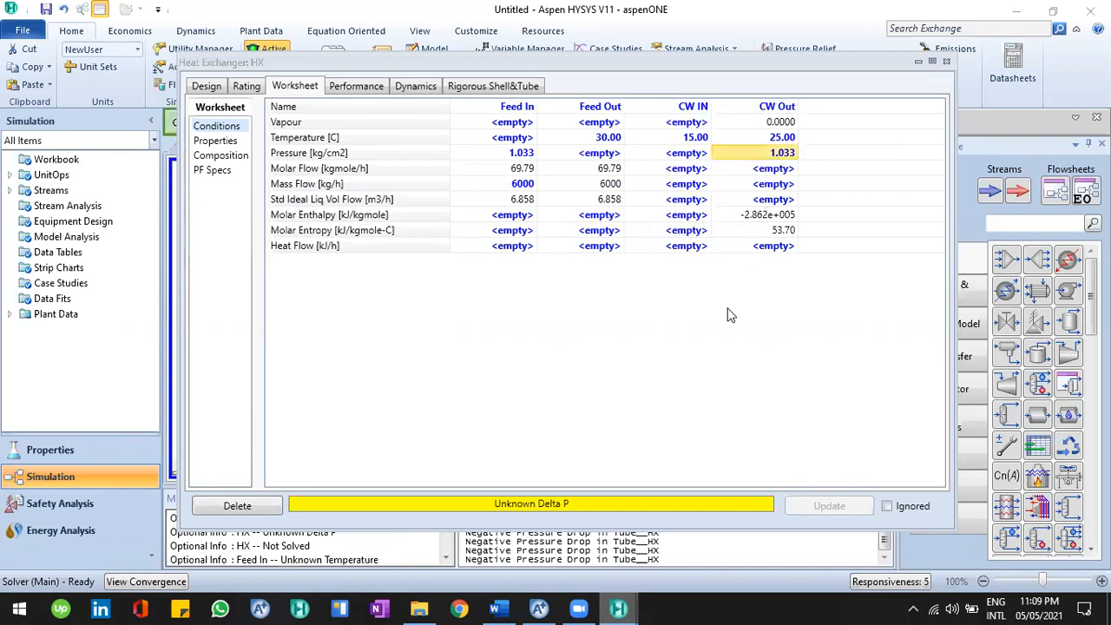
key("Delete")
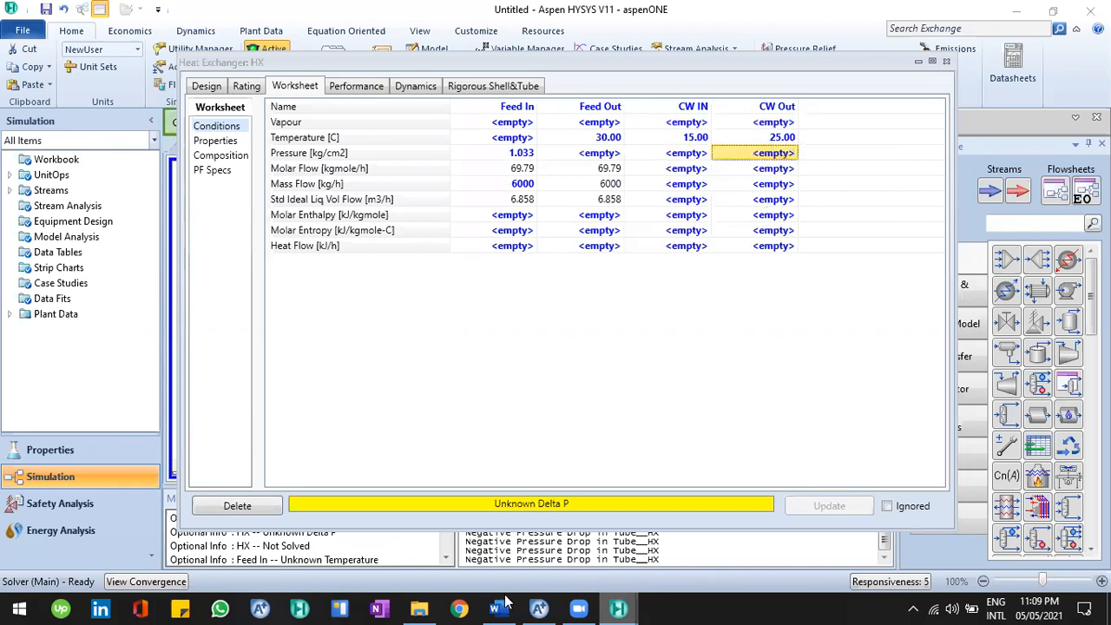
- Check the Example 2 statement in Word and set the HX shell-side and tube-side pressure drops to 0 kPa in Aspen HYSYS
left_click(499, 608)
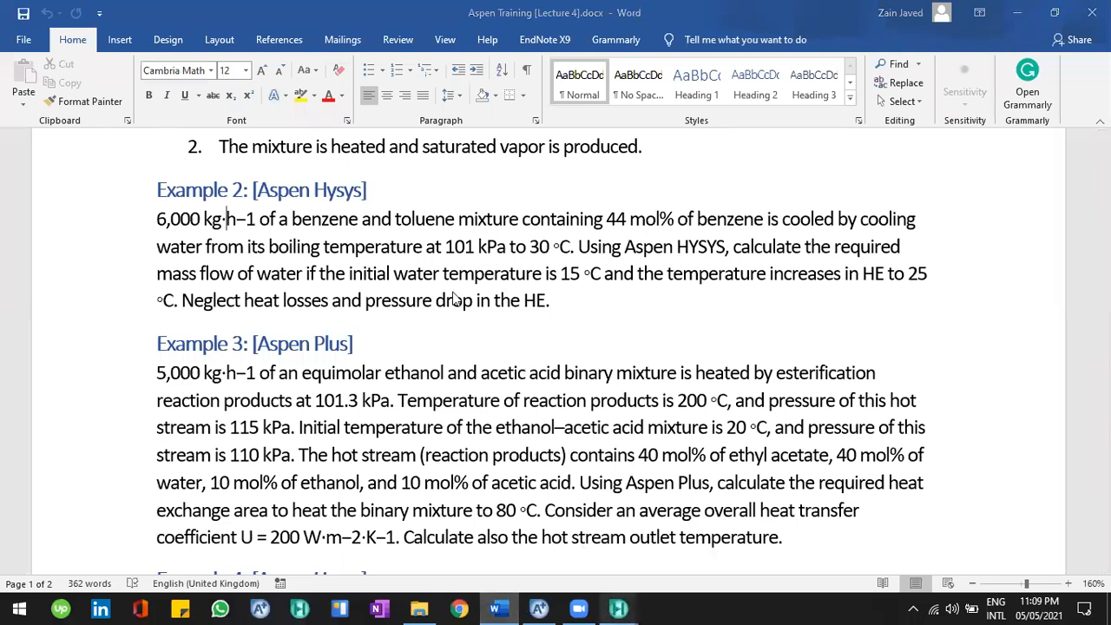
key("alt+Tab")
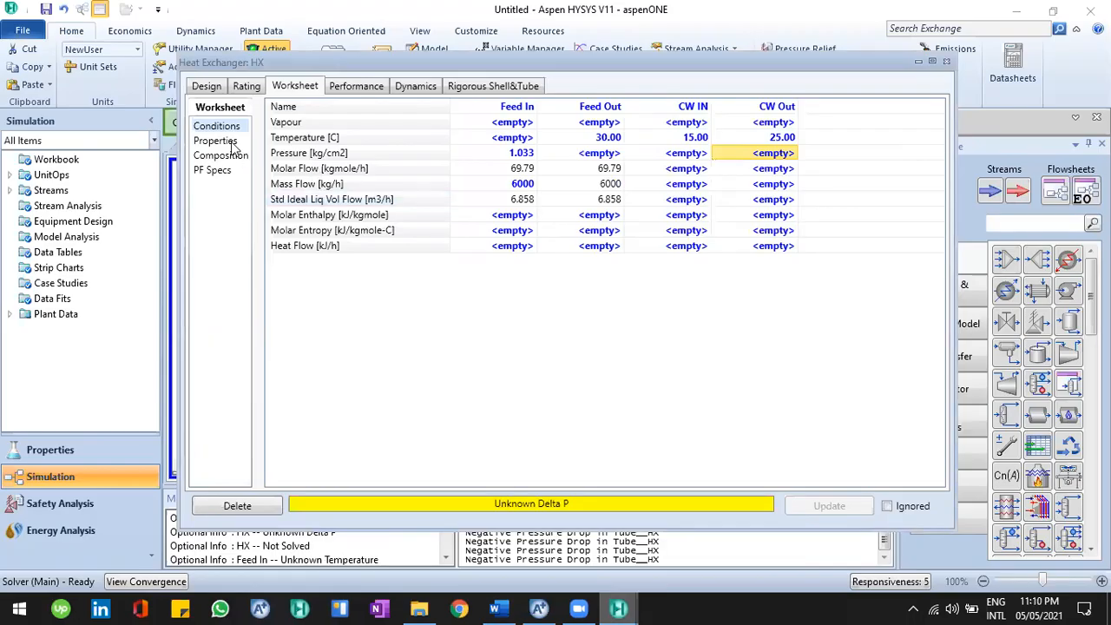
left_click(227, 141)
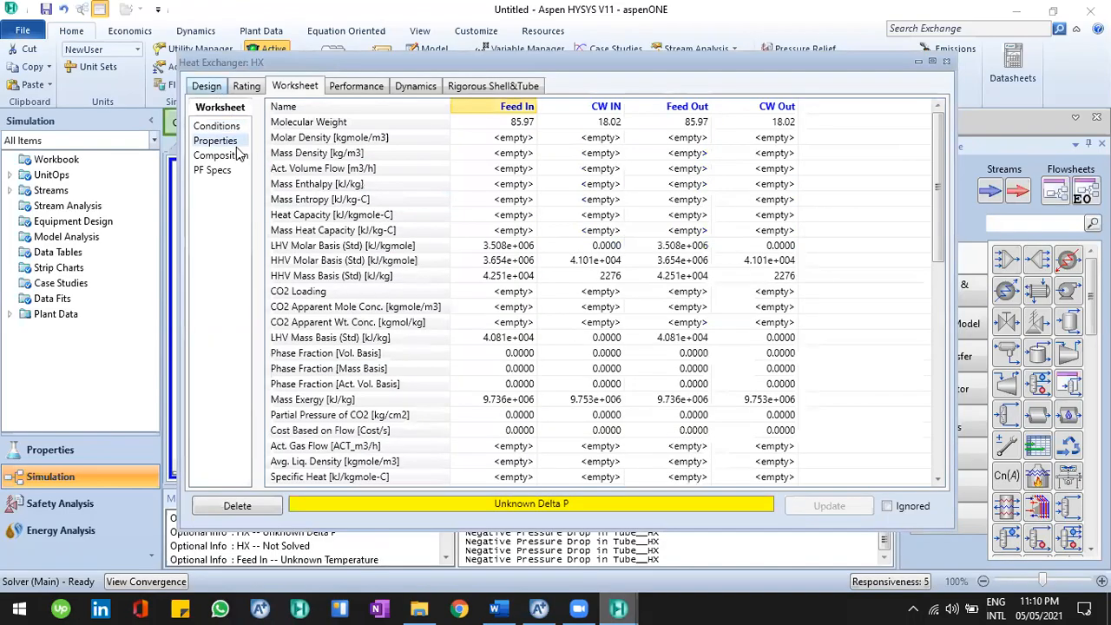
left_click(206, 86)
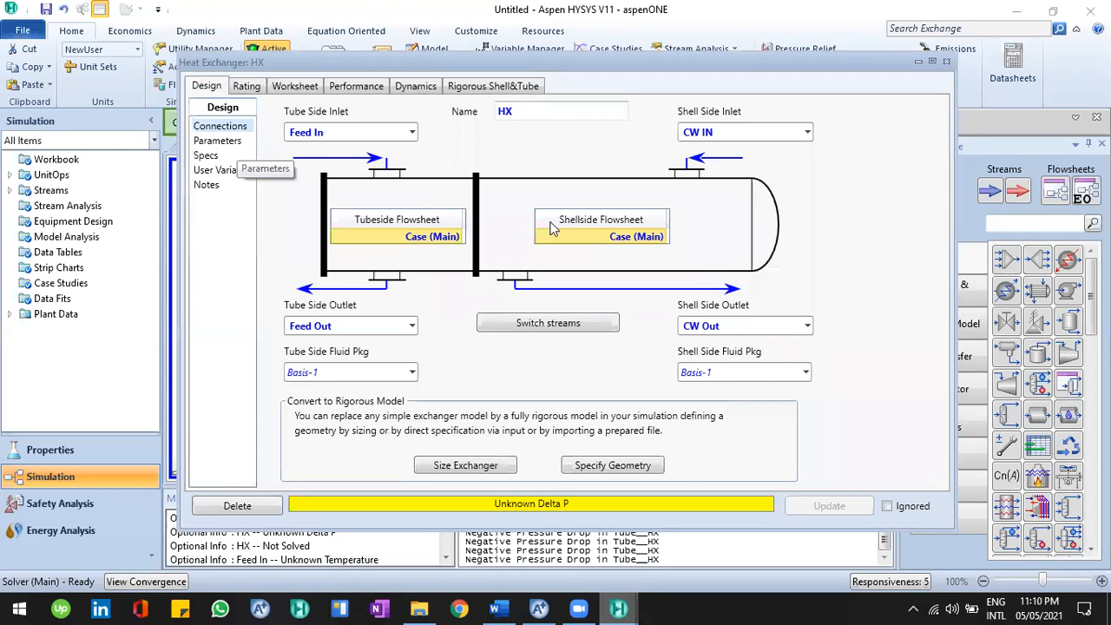
left_click(217, 141)
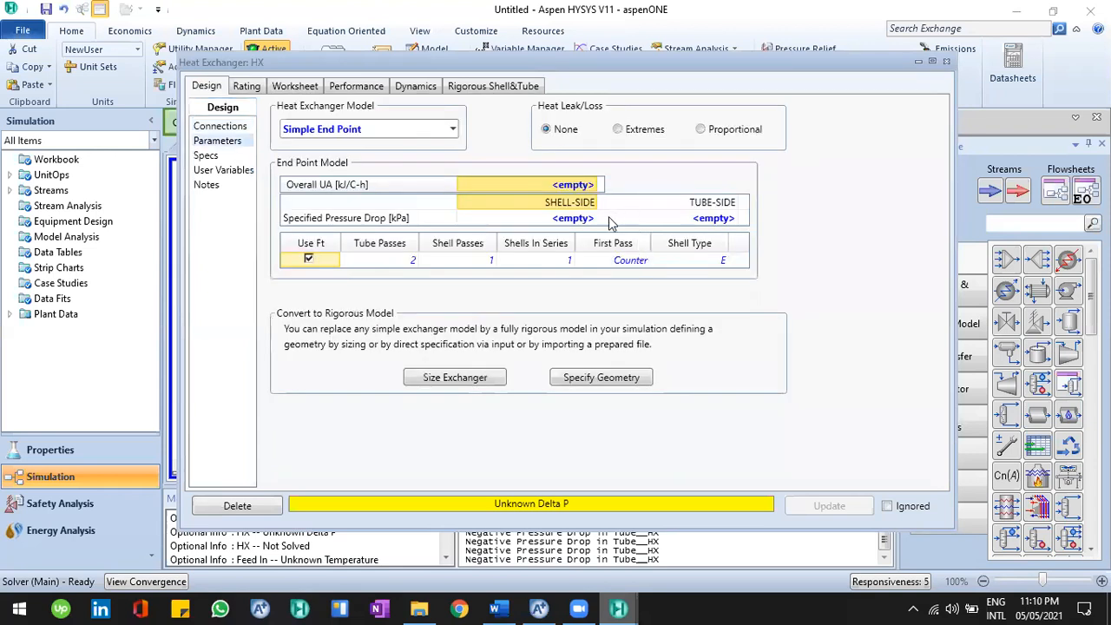
left_click(581, 221)
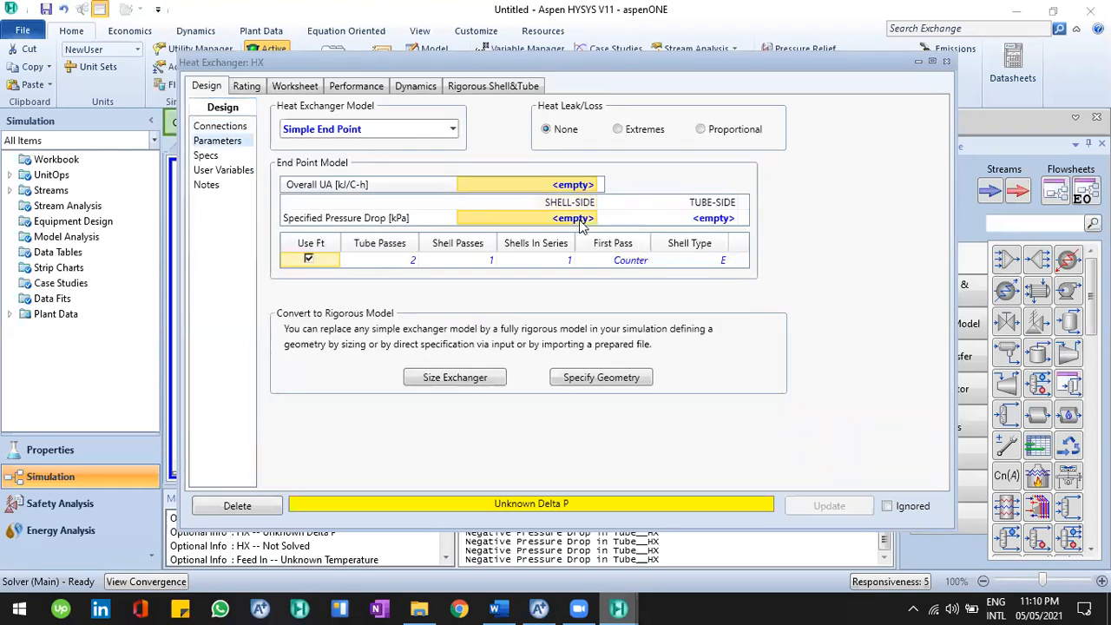
type("0")
key("Return")
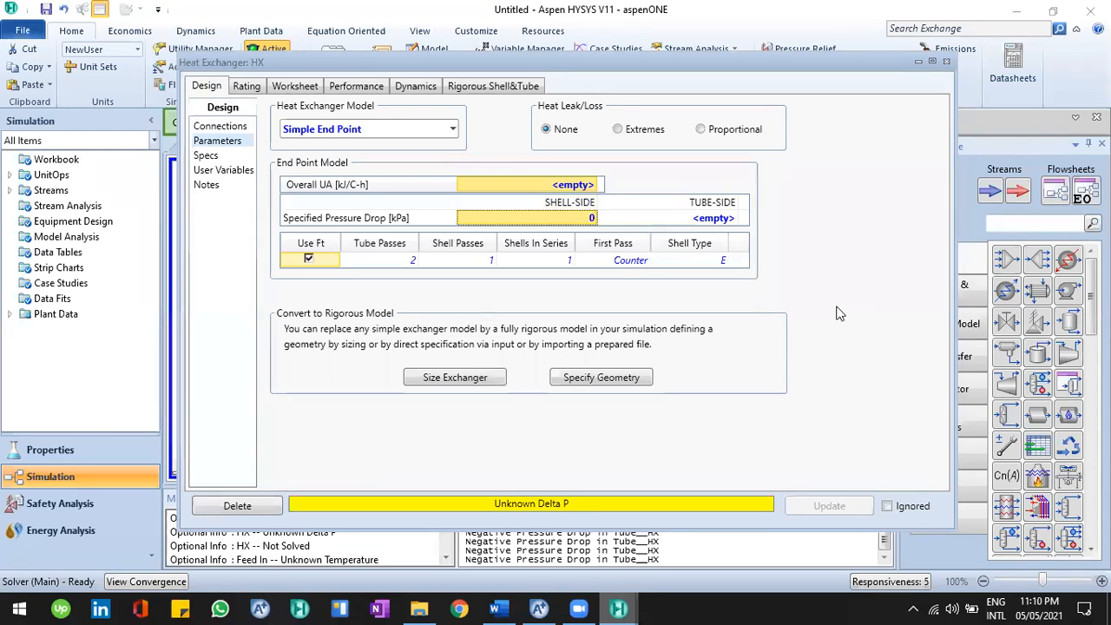
left_click(717, 224)
type("0")
key("Return")
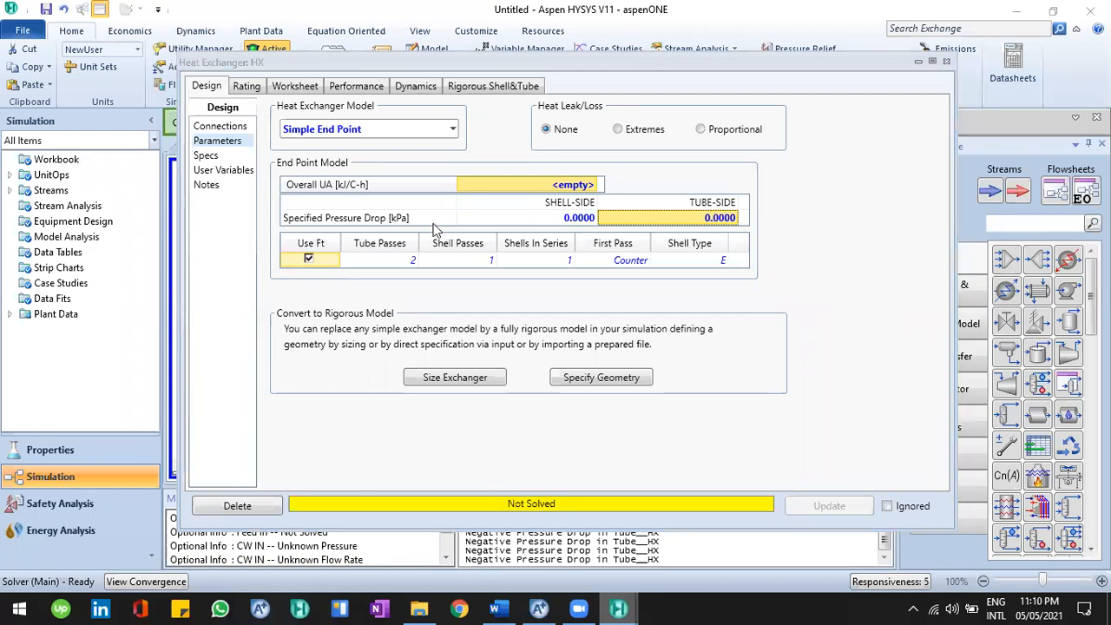
- Move the heat exchanger window aside and reposition the CW IN stream above Feed In on the flowsheet
left_click_drag(536, 60, 438, 447)
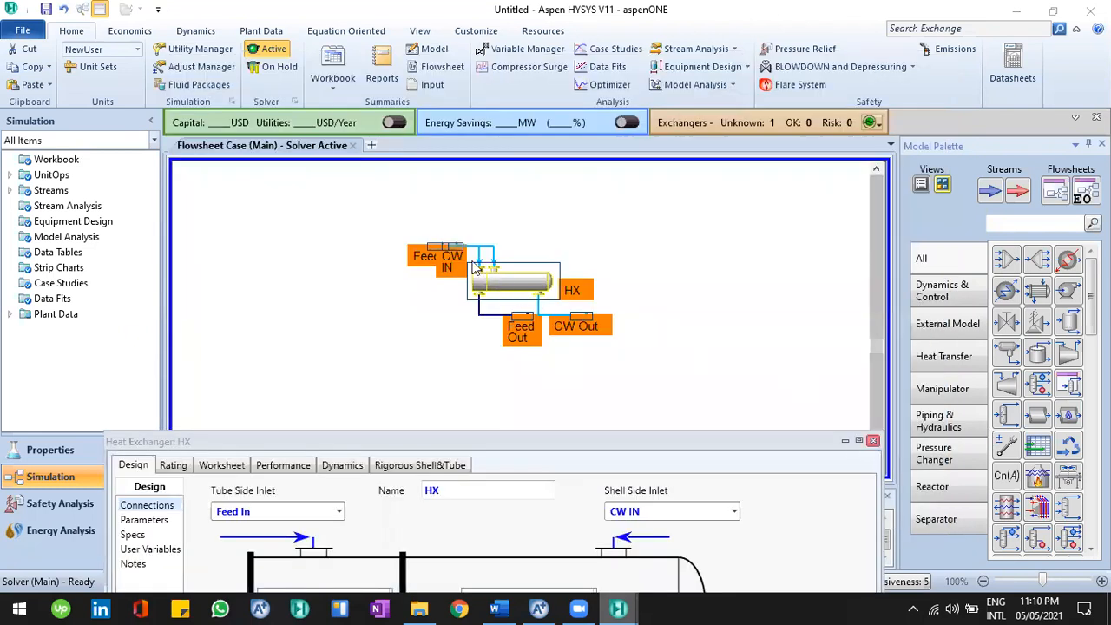
left_click(695, 362)
left_click_drag(454, 248, 482, 211)
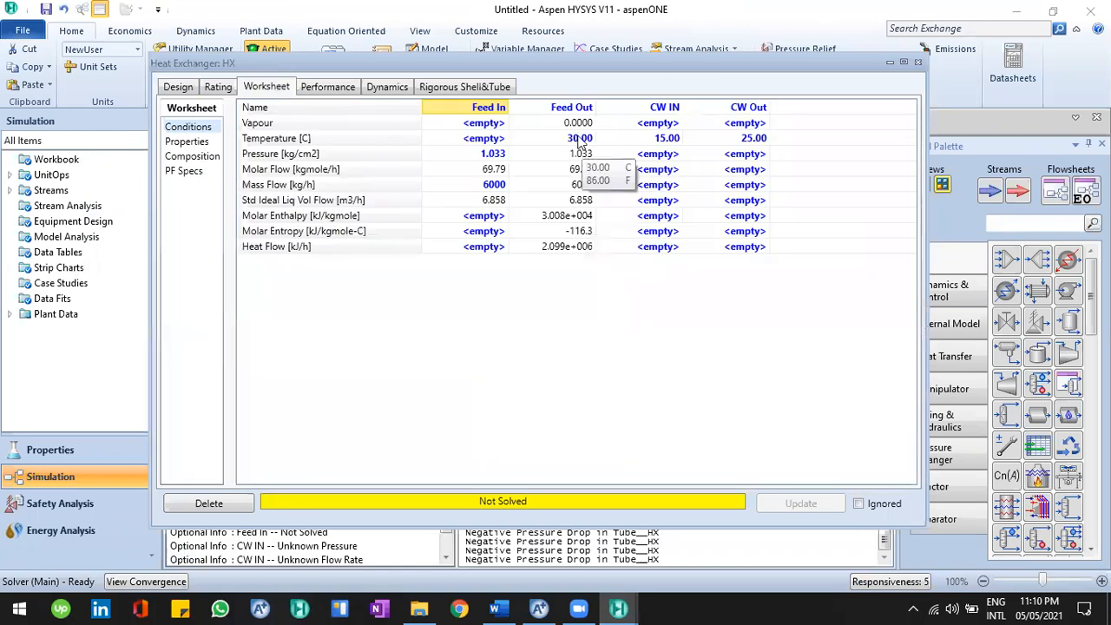
- Clear the Feed Out temperature and set the Feed In temperature to 30 °C
left_click(580, 141)
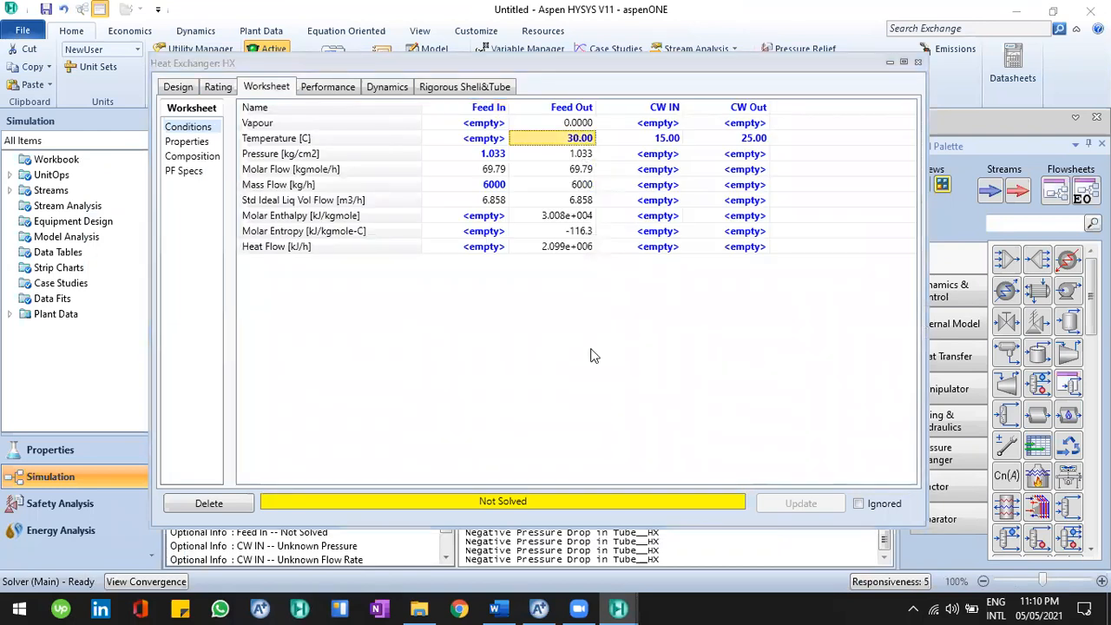
key("Delete")
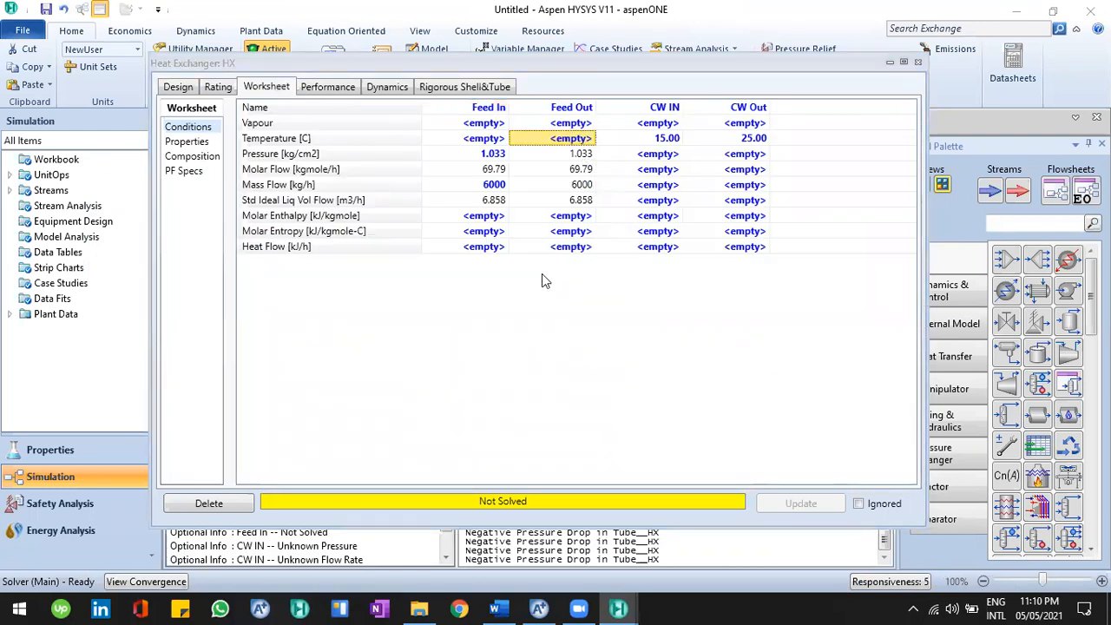
left_click(484, 142)
type("30")
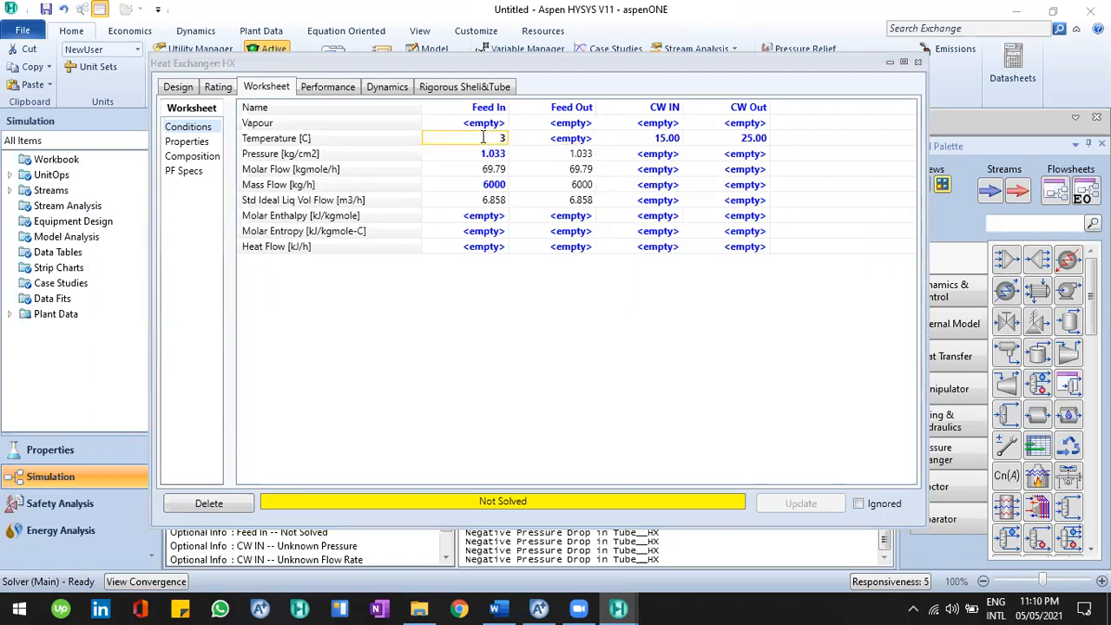
key("Return")
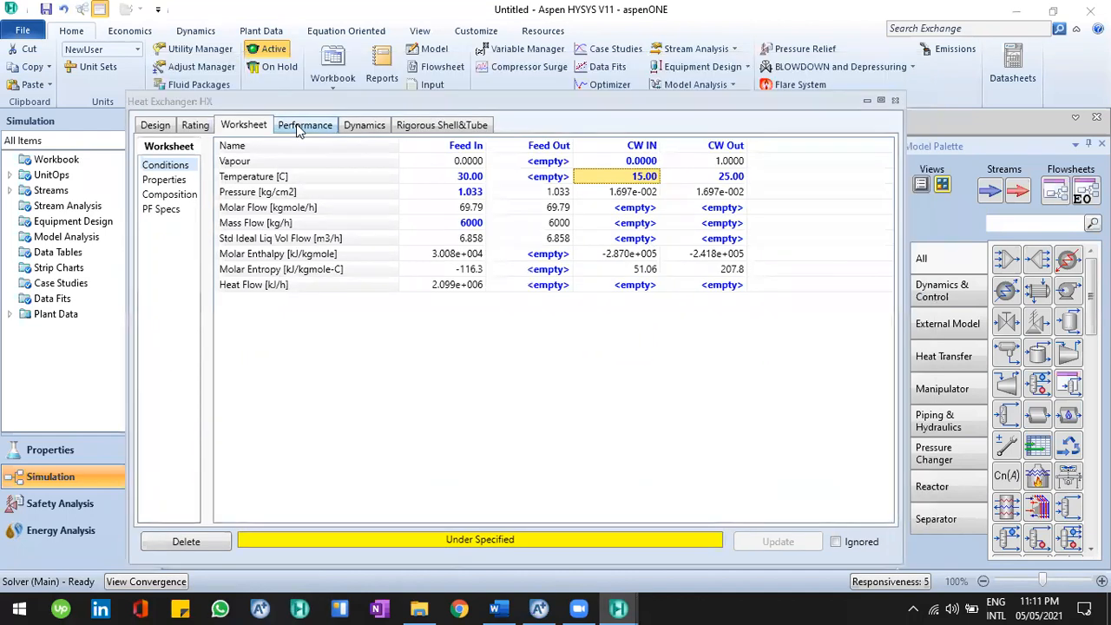
- Review the heat exchanger's performance, rating and design data, and close its window to inspect the flowsheet
left_click(299, 127)
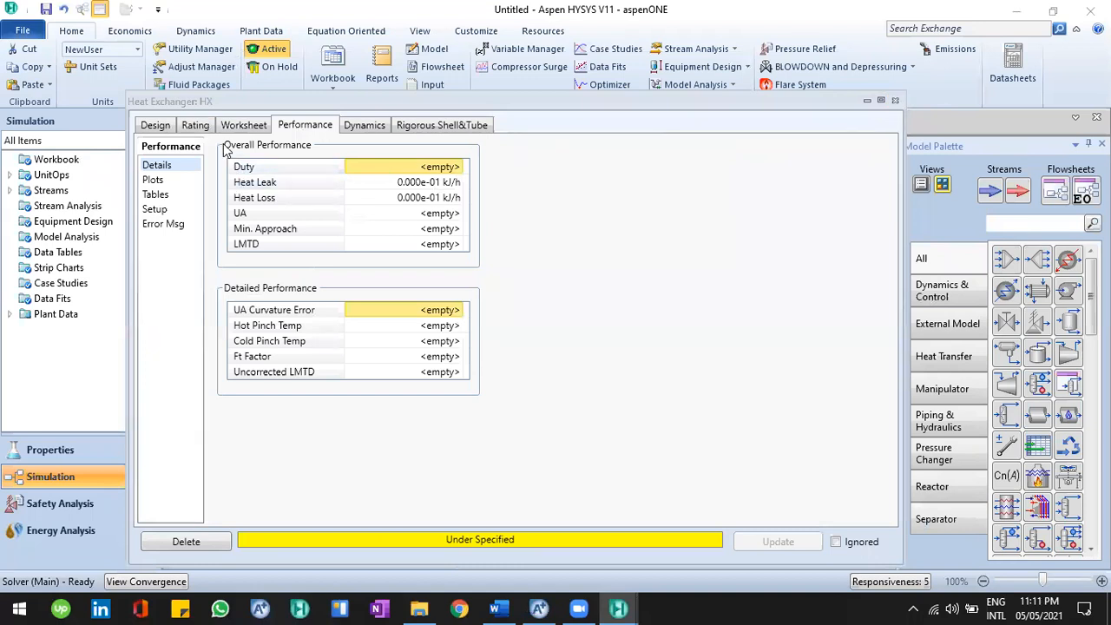
left_click(195, 125)
left_click(154, 125)
left_click(886, 80)
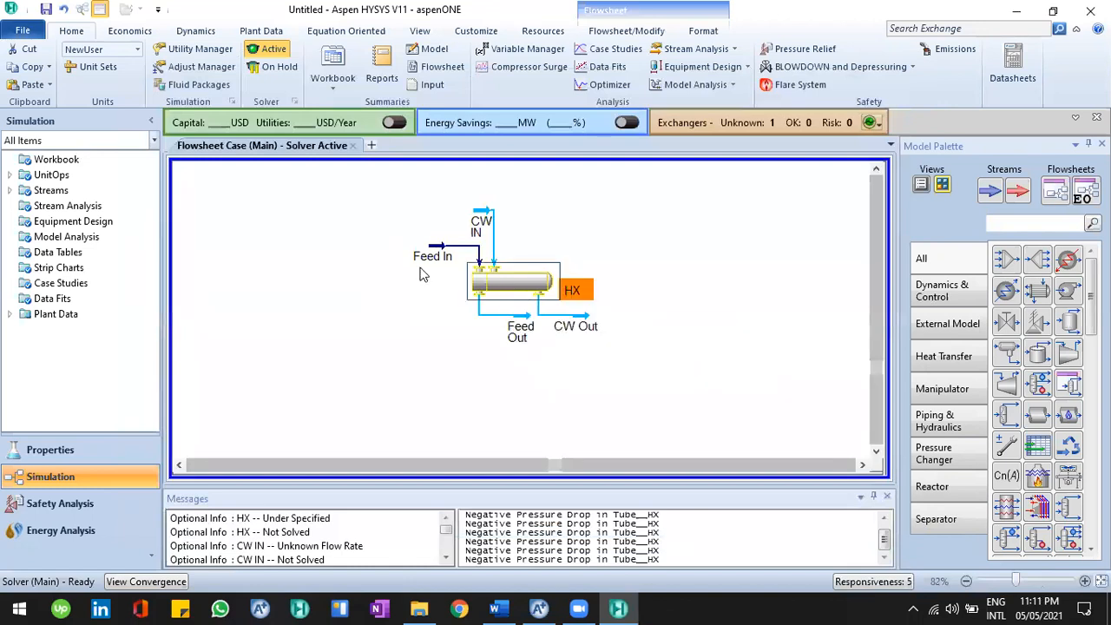
left_click_drag(391, 200, 657, 347)
left_click(573, 353)
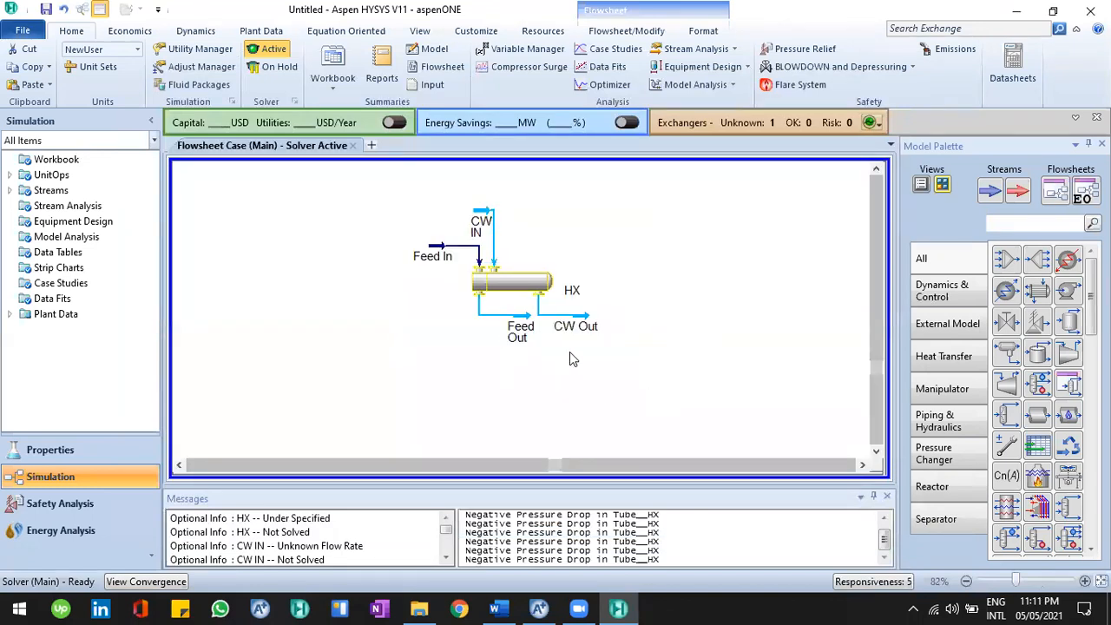
- Switch to Word and look through the statements of Examples 2 to 4 and the exchanger geometry drawings
mouse_move(521, 605)
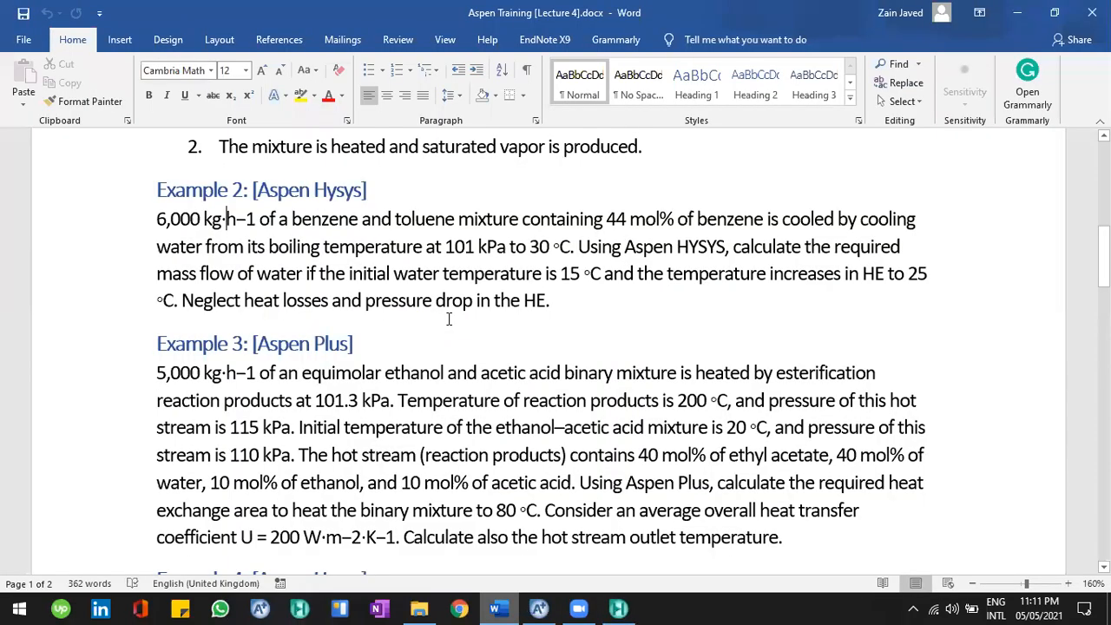
scroll(594, 343, "up", 1)
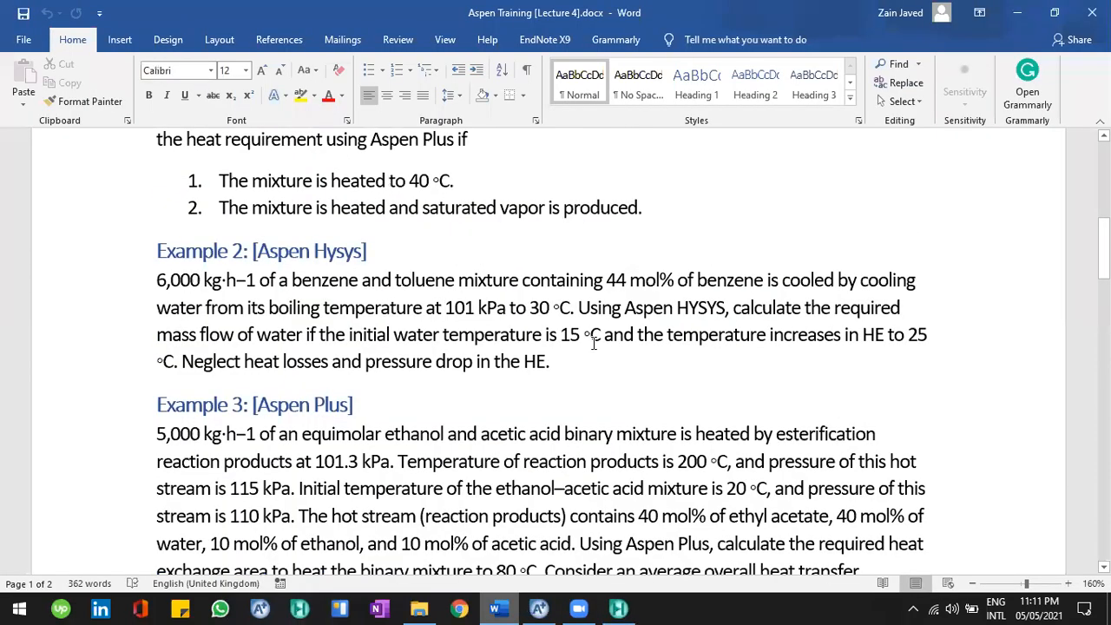
scroll(594, 343, "down", 2)
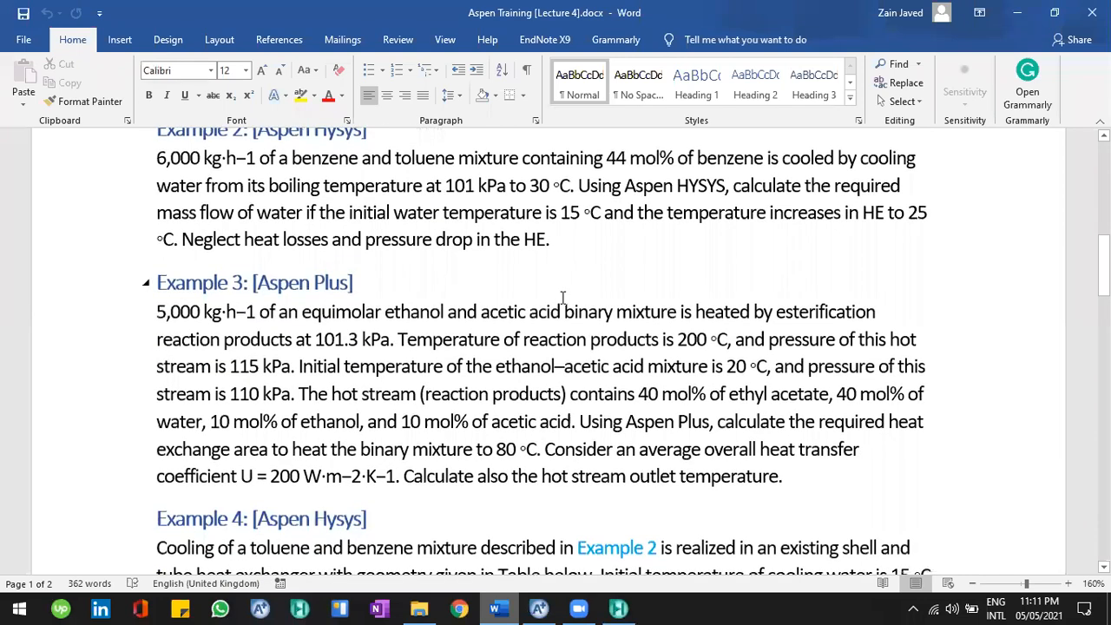
scroll(563, 297, "down", 6)
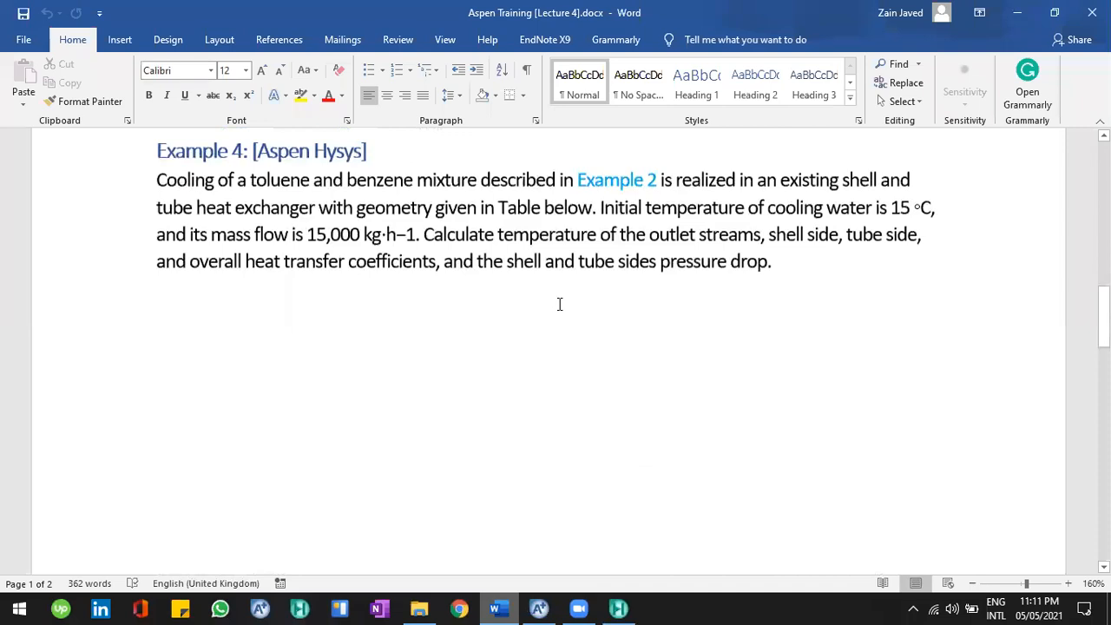
scroll(563, 298, "down", 15)
scroll(559, 306, "down", 8)
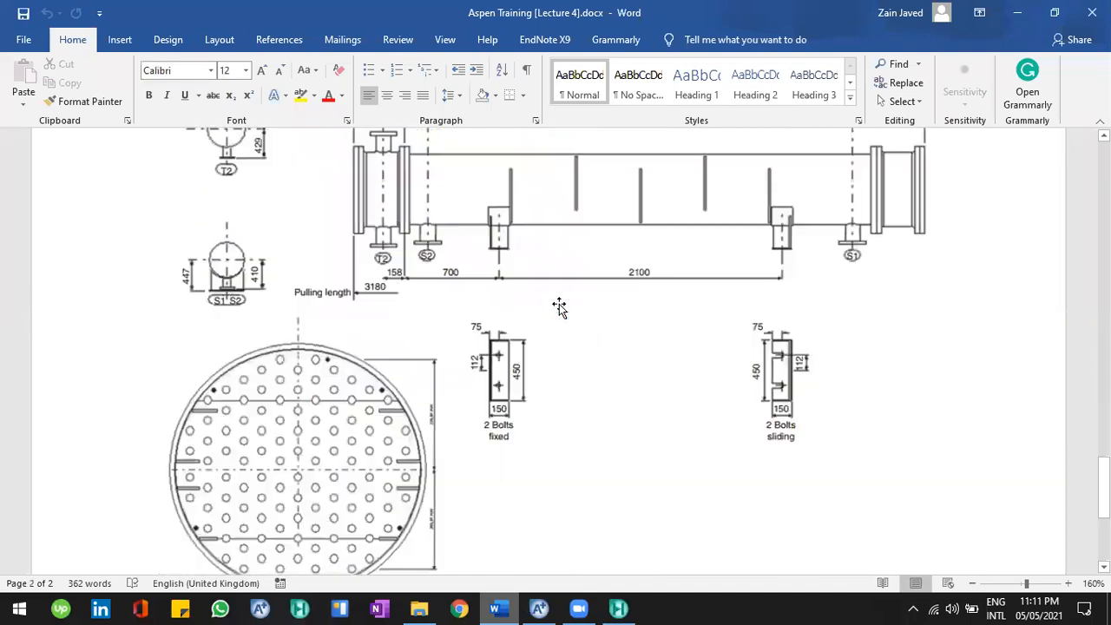
scroll(559, 306, "up", 15)
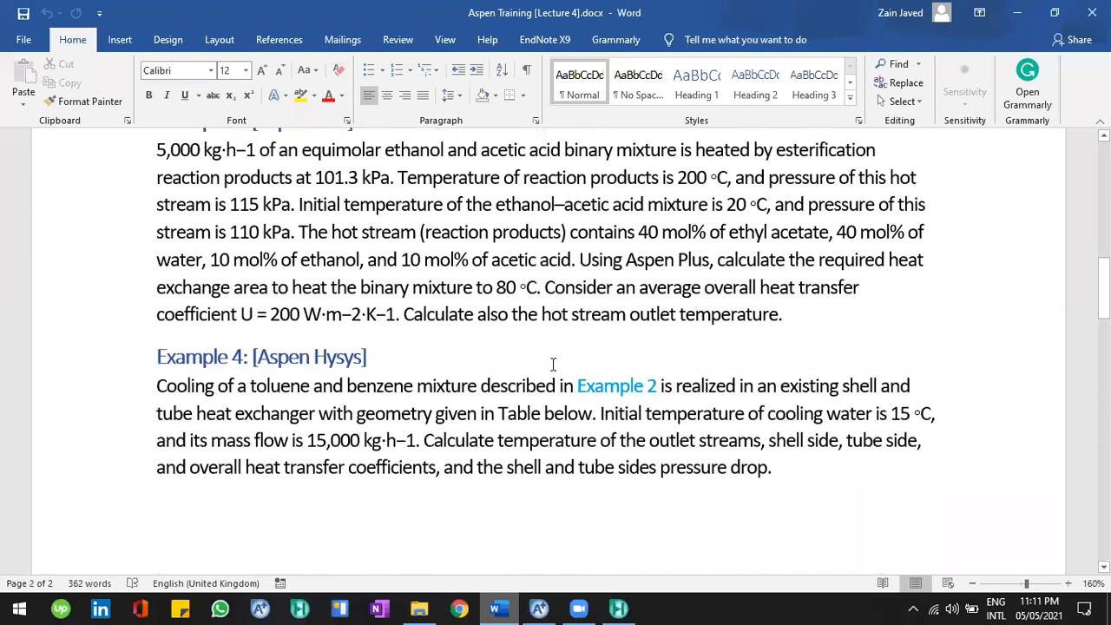
- Reread the Example 2 statement in the Word document and return to the heat exchanger flowsheet in HYSYS
scroll(553, 364, "up", 6)
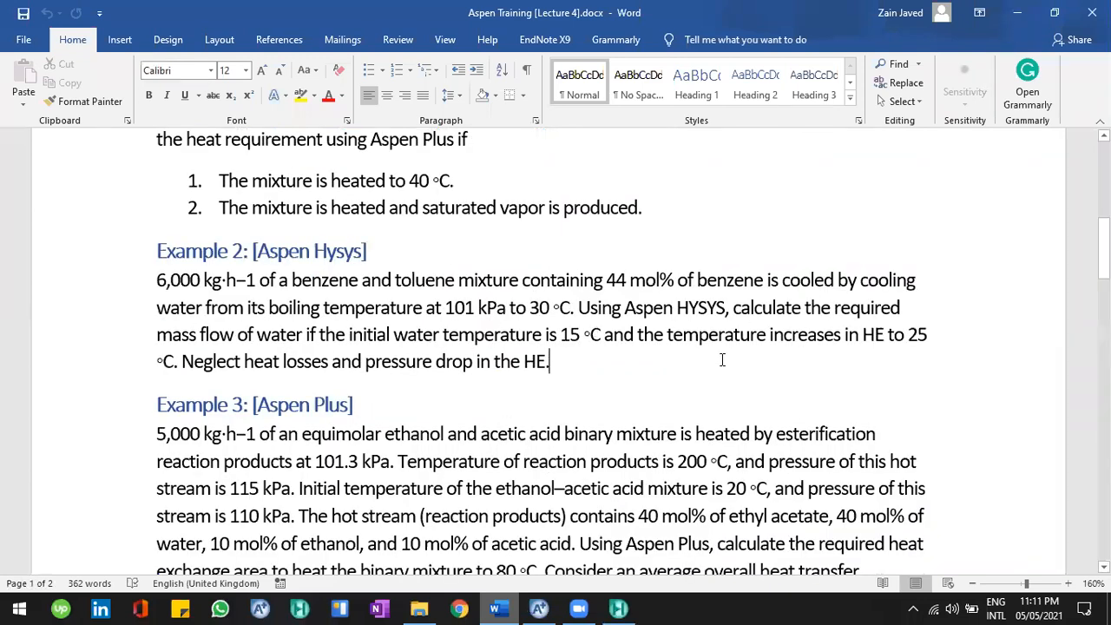
left_click(1019, 13)
left_click_drag(670, 378, 396, 198)
left_click(441, 349)
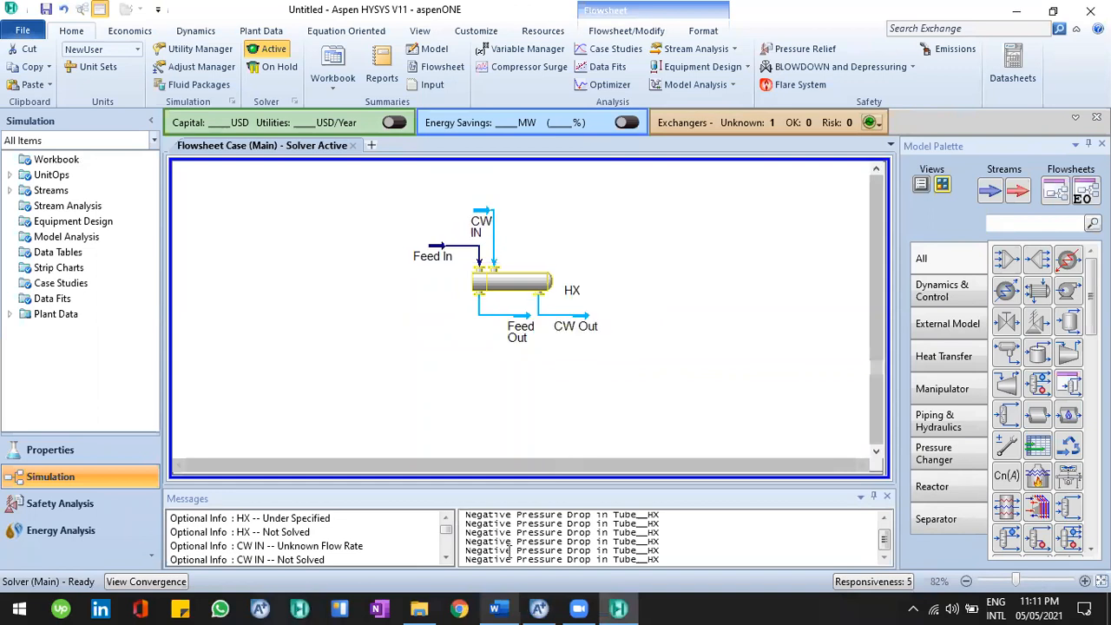
- Switch to Word, look through the Example 4 statement and its exchanger geometry table, and return to the HYSYS flowsheet
left_click(500, 606)
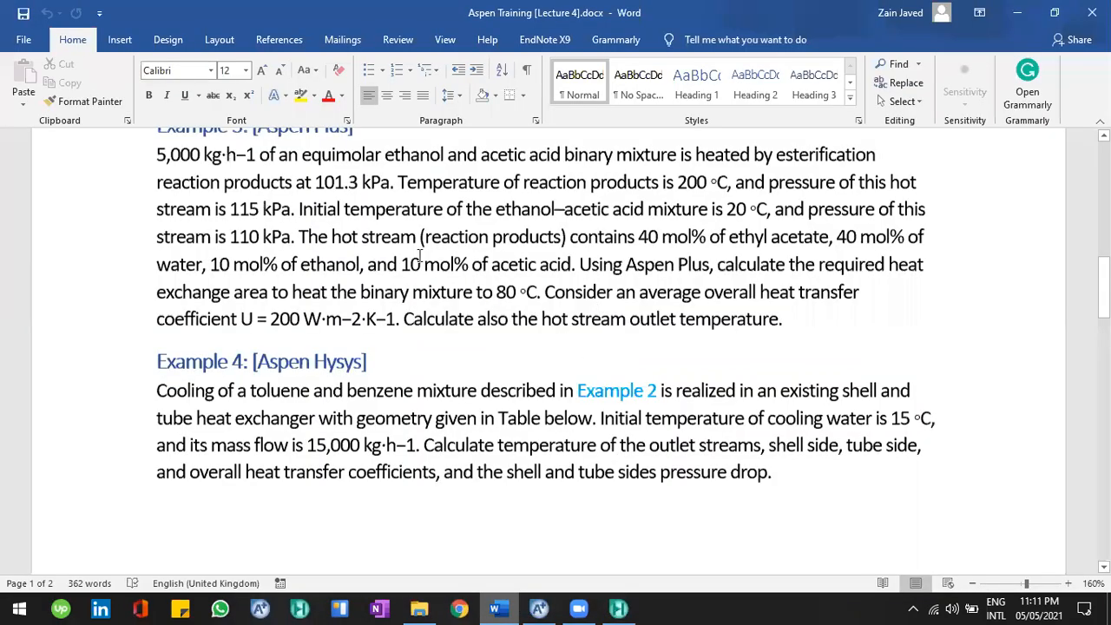
scroll(468, 292, "down", 8)
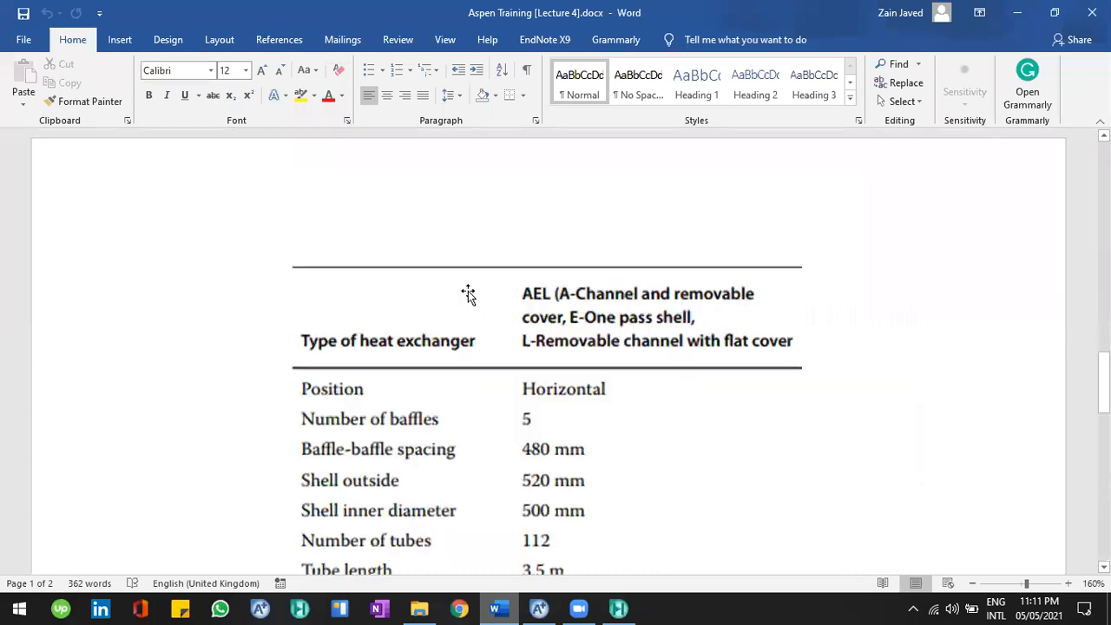
scroll(468, 291, "down", 5)
scroll(926, 208, "up", 4)
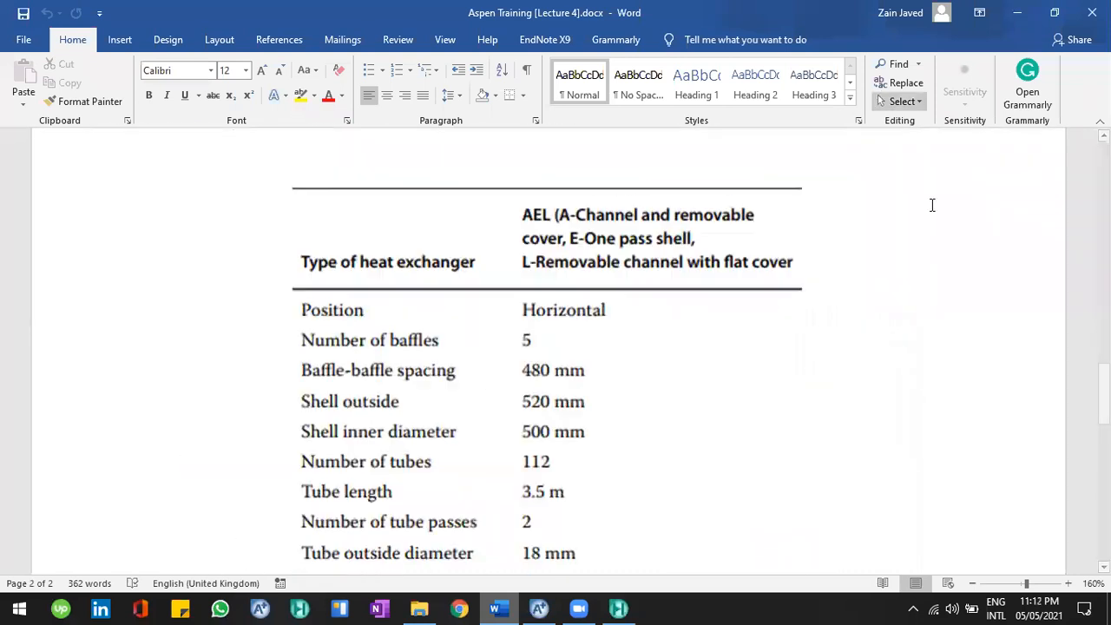
scroll(925, 208, "up", 10)
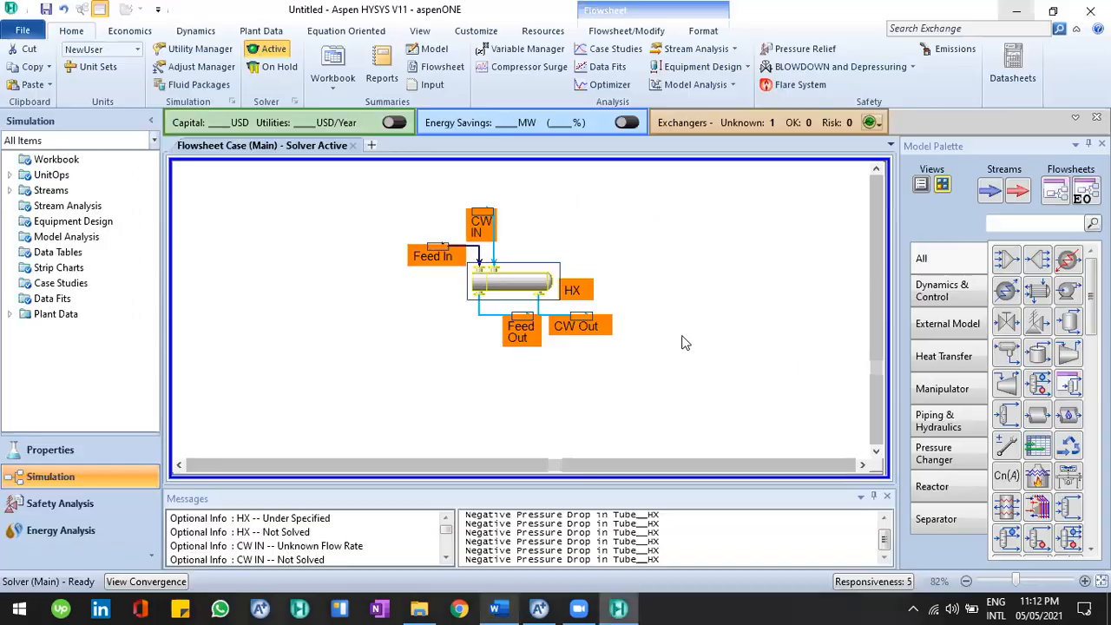
key("alt+Tab")
left_click(683, 343)
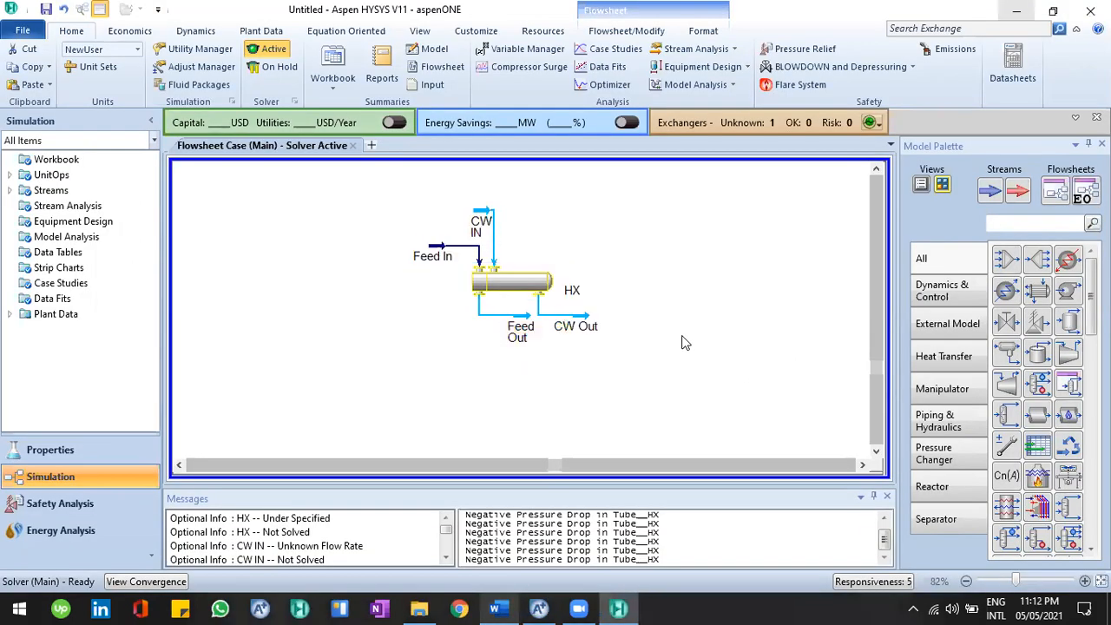
- Open the HX heat exchanger to inspect its tube-side and shell-side stream connections, and close its window
left_click(516, 286)
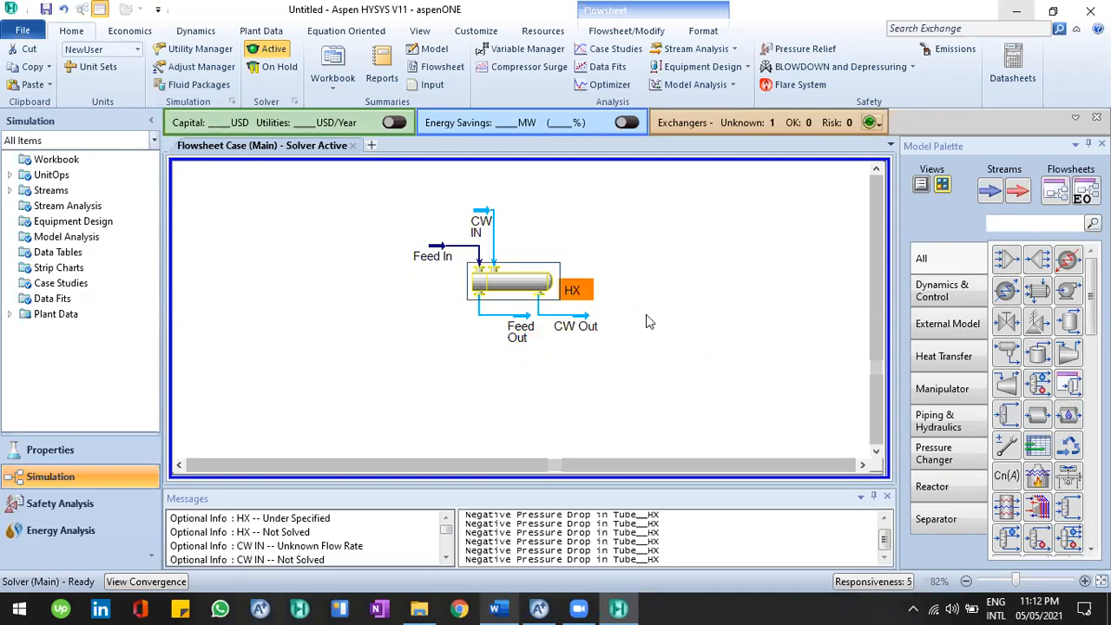
left_click_drag(584, 218, 637, 26)
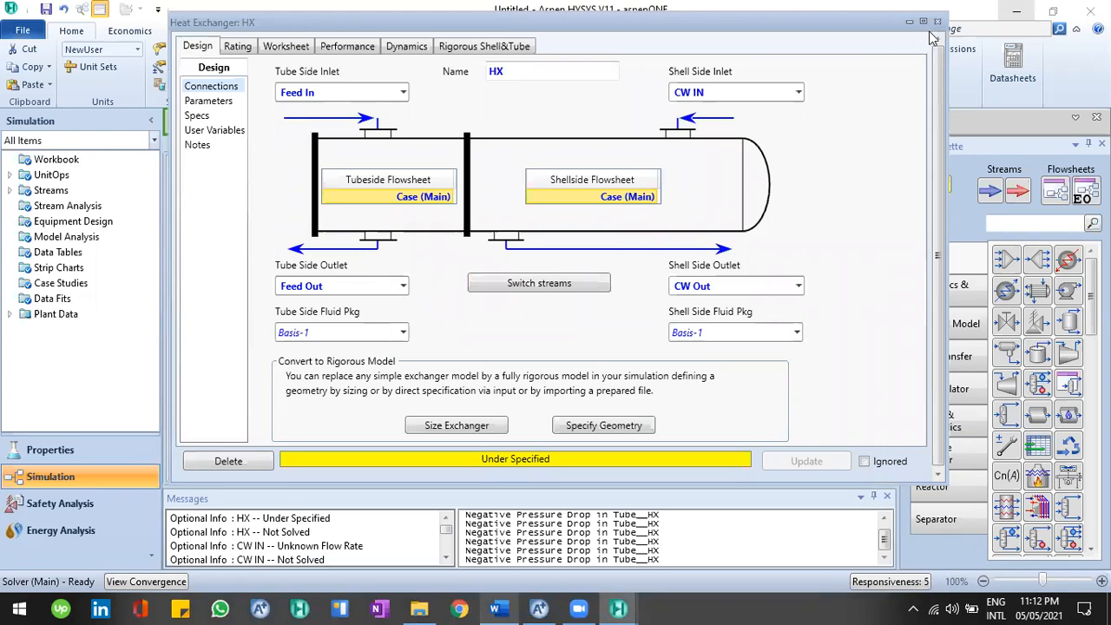
left_click(778, 265)
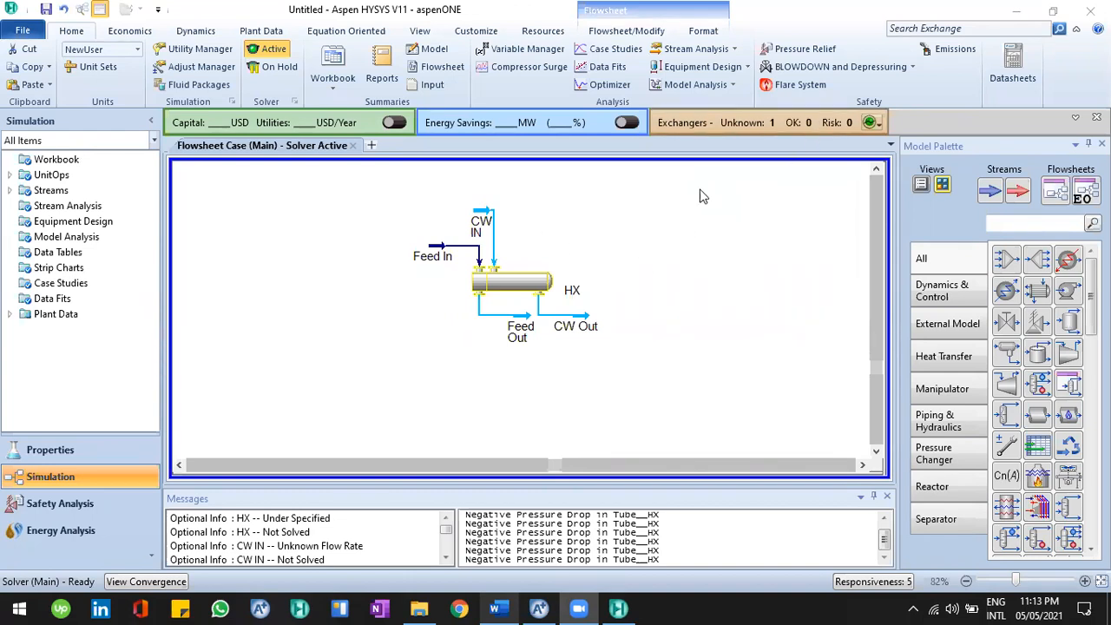
- Switch to Word to check the boiling-temperature and pressure conditions in Example 2, and return to HYSYS
left_click(1009, 12)
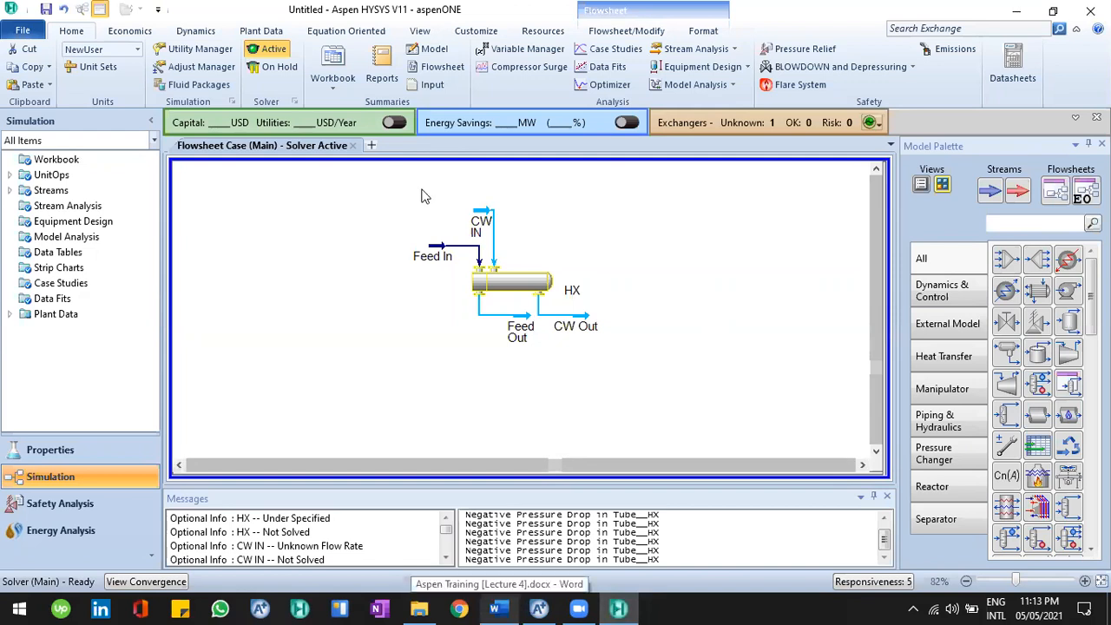
left_click_drag(421, 197, 635, 393)
left_click(578, 379)
left_click(494, 607)
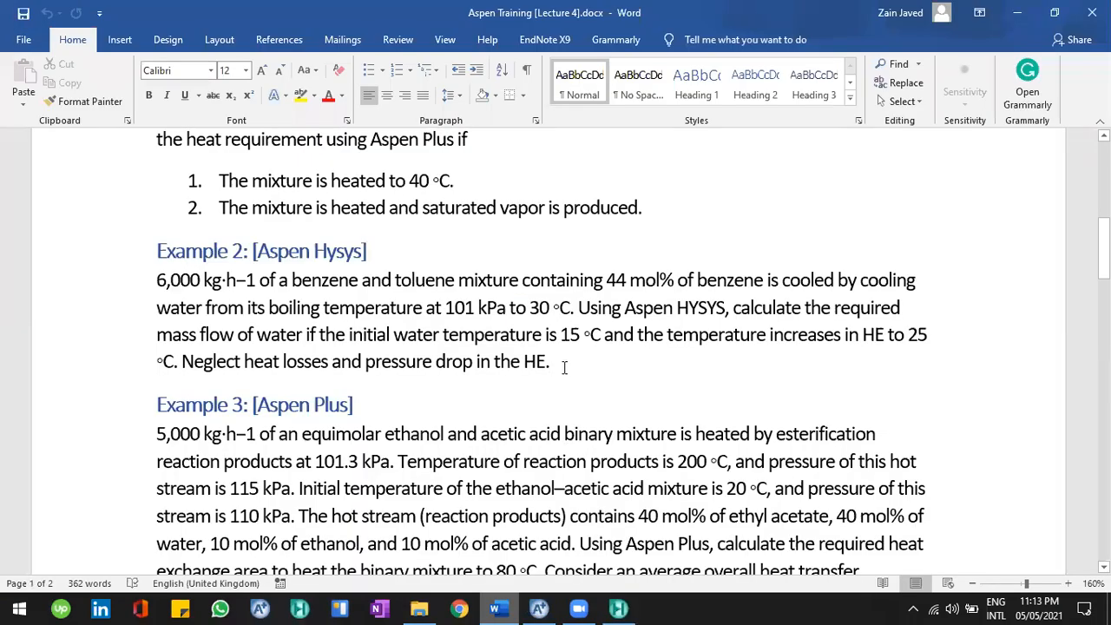
left_click(579, 307)
left_click_drag(579, 354, 458, 311)
left_click(455, 308)
key("alt+Tab")
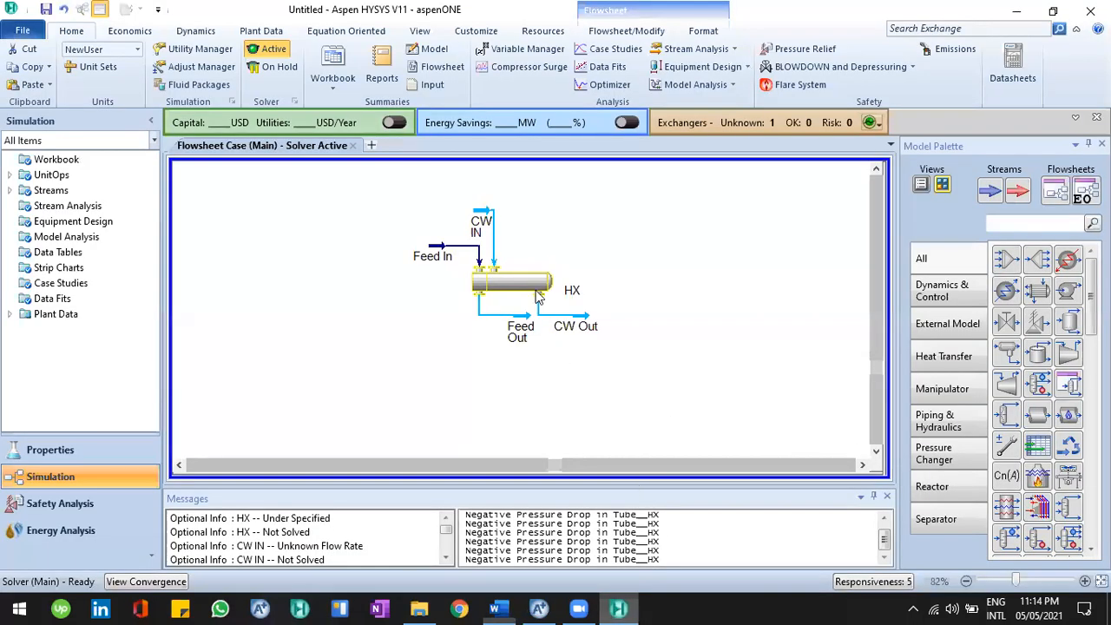
- Review the HX heat exchanger's design parameters and worksheet stream conditions, and close its window
double_click(569, 291)
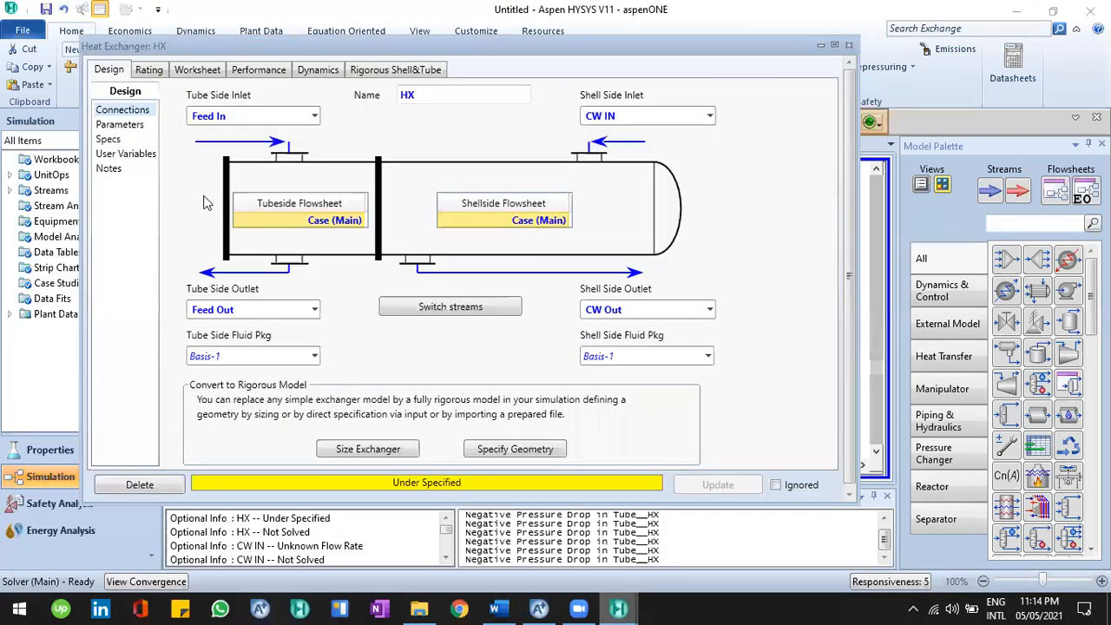
left_click(120, 126)
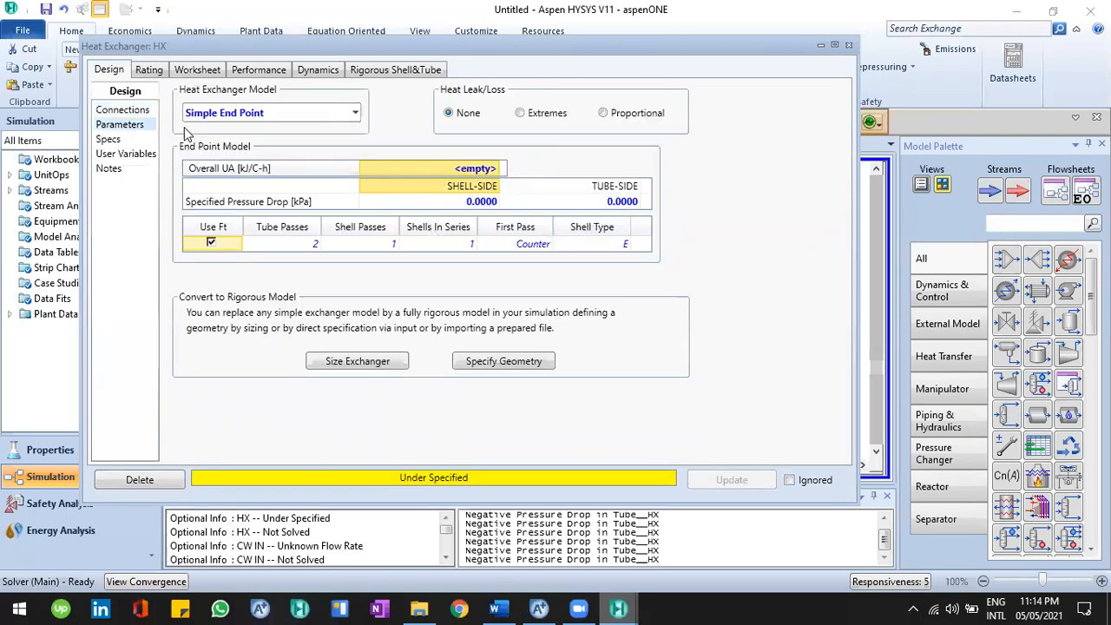
left_click(199, 71)
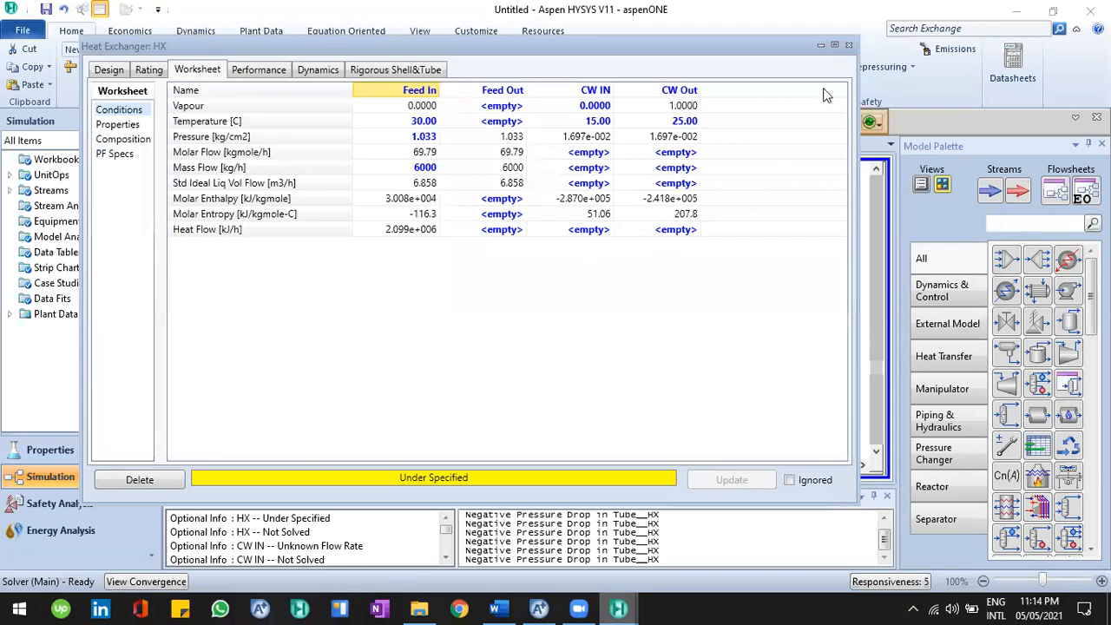
left_click(848, 46)
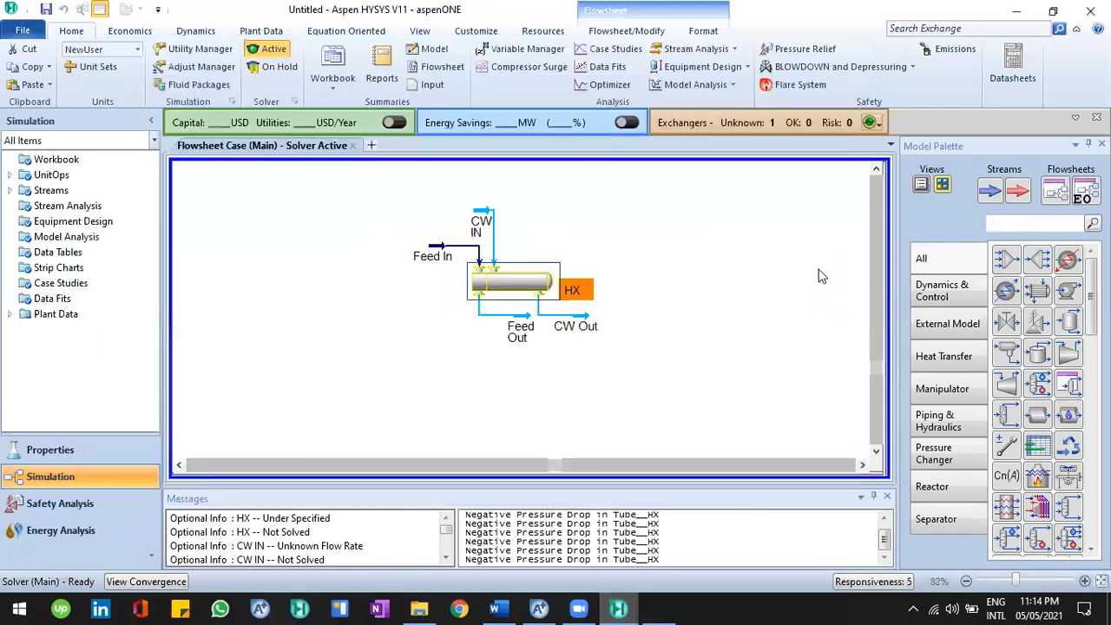
left_click(822, 276)
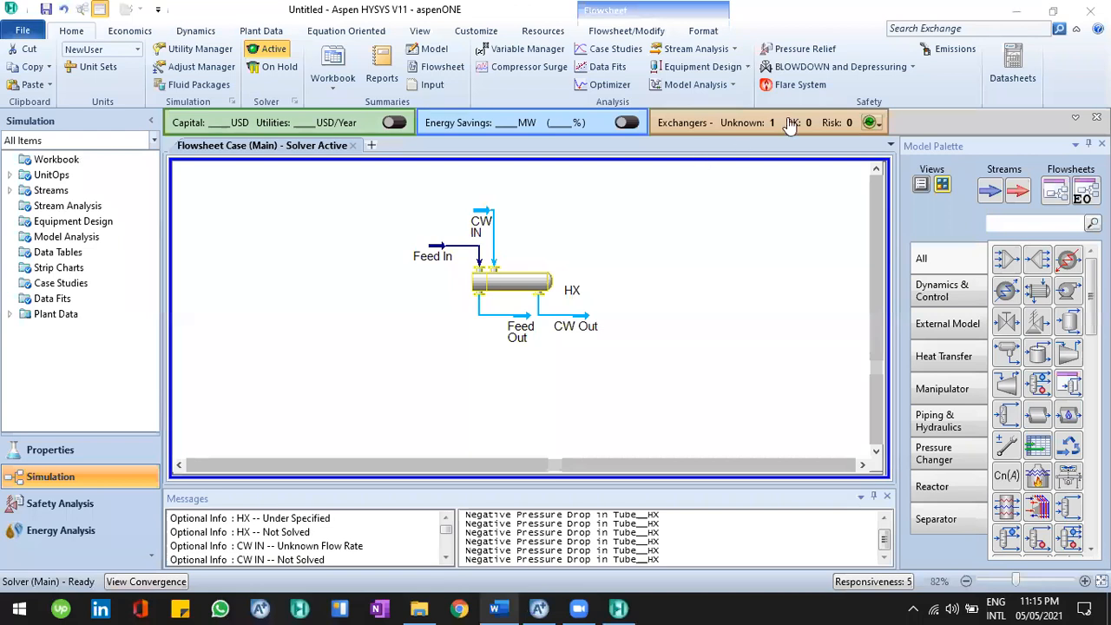
left_click(1028, 10)
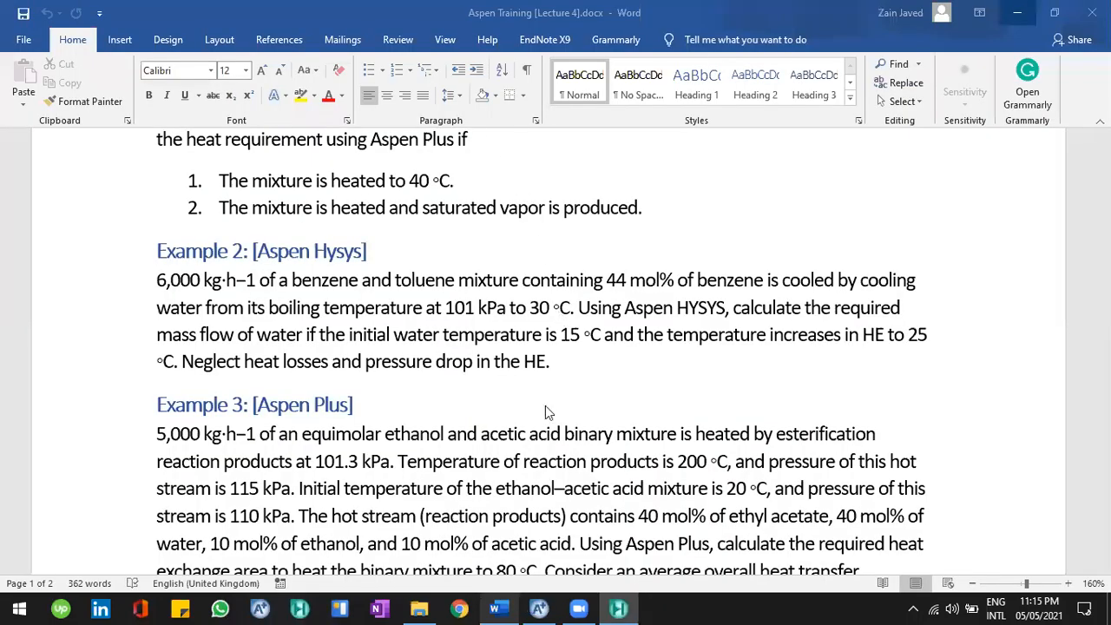
mouse_move(498, 549)
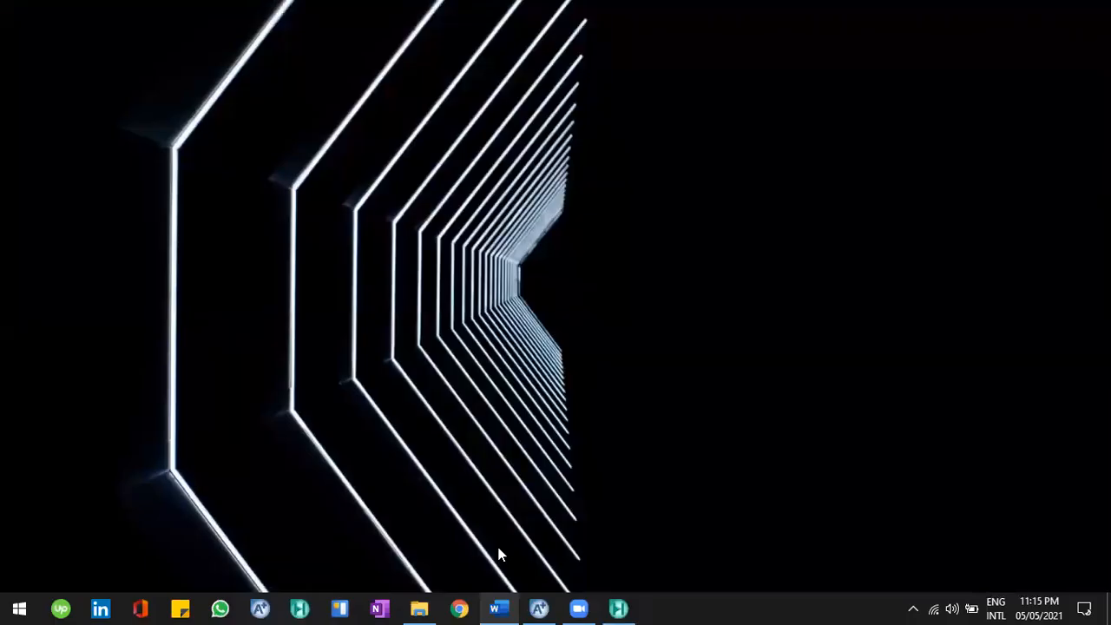